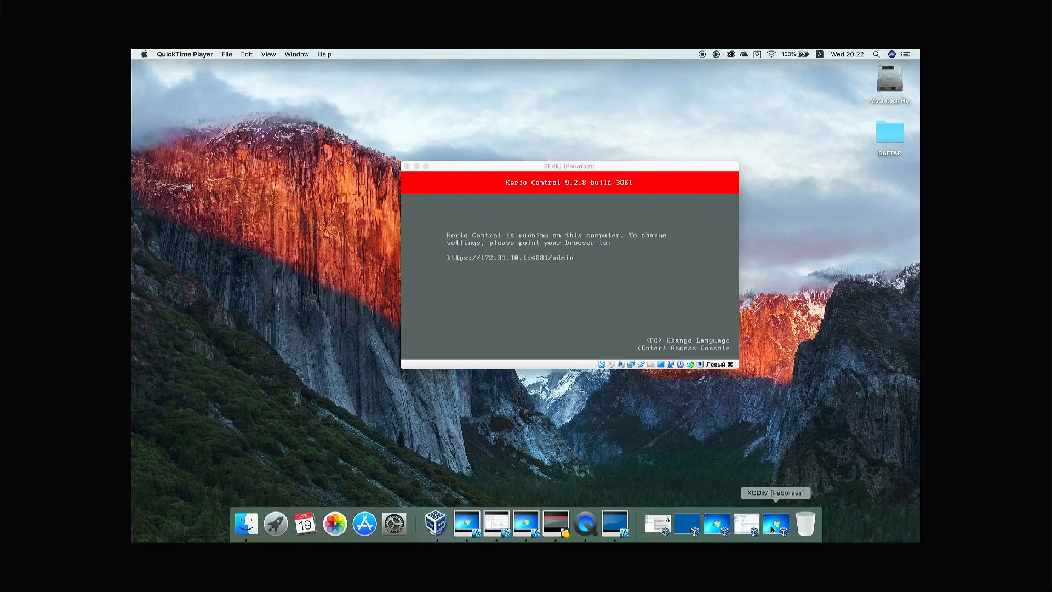
Step: On the admin VM, log the user off the last talaba-pc host (172.31.10.28) in Active Hosts
click(740, 526)
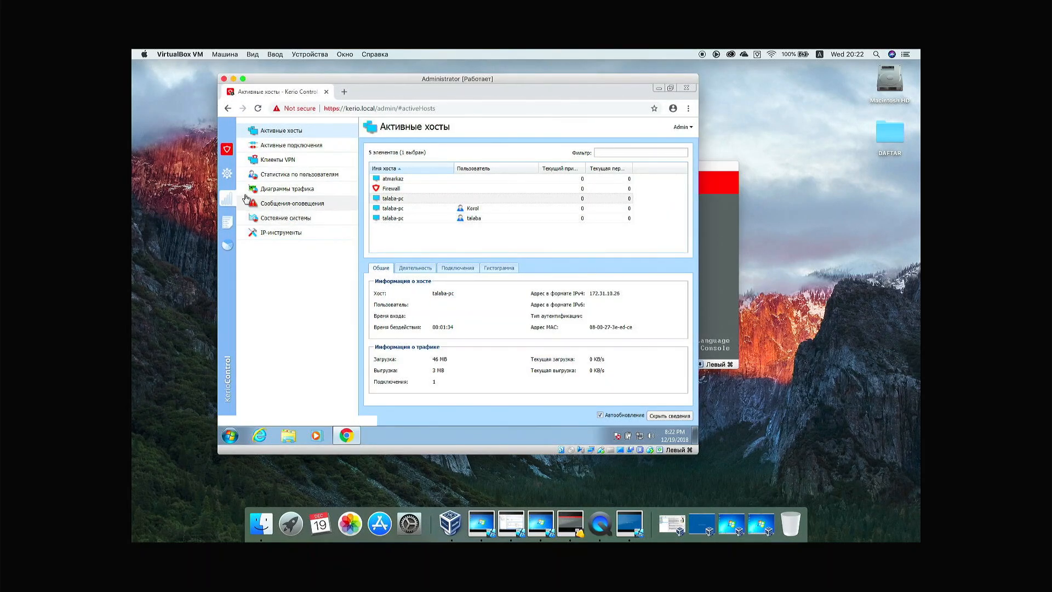
click(229, 221)
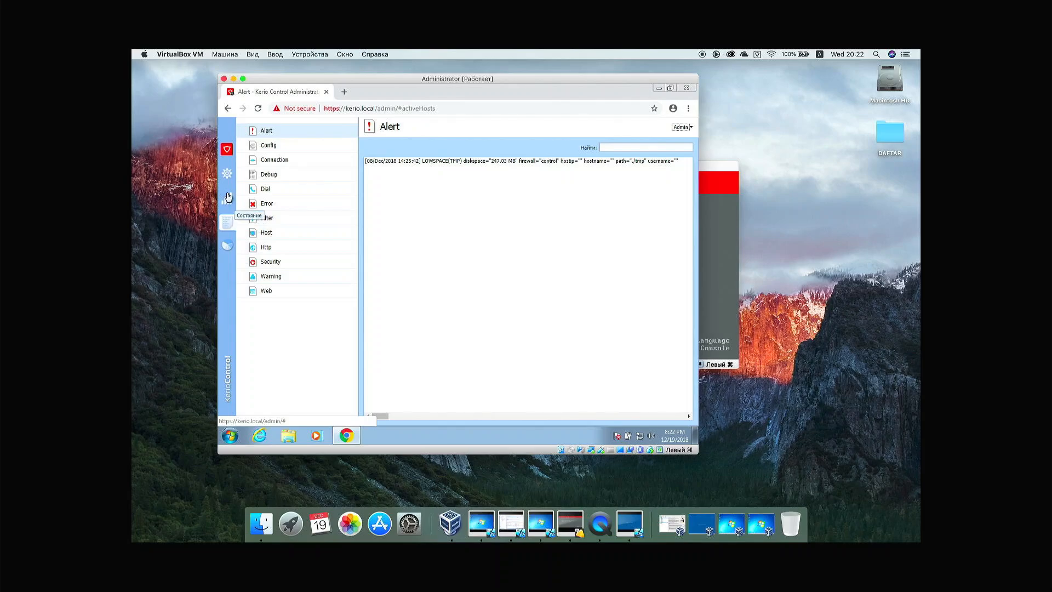
click(229, 197)
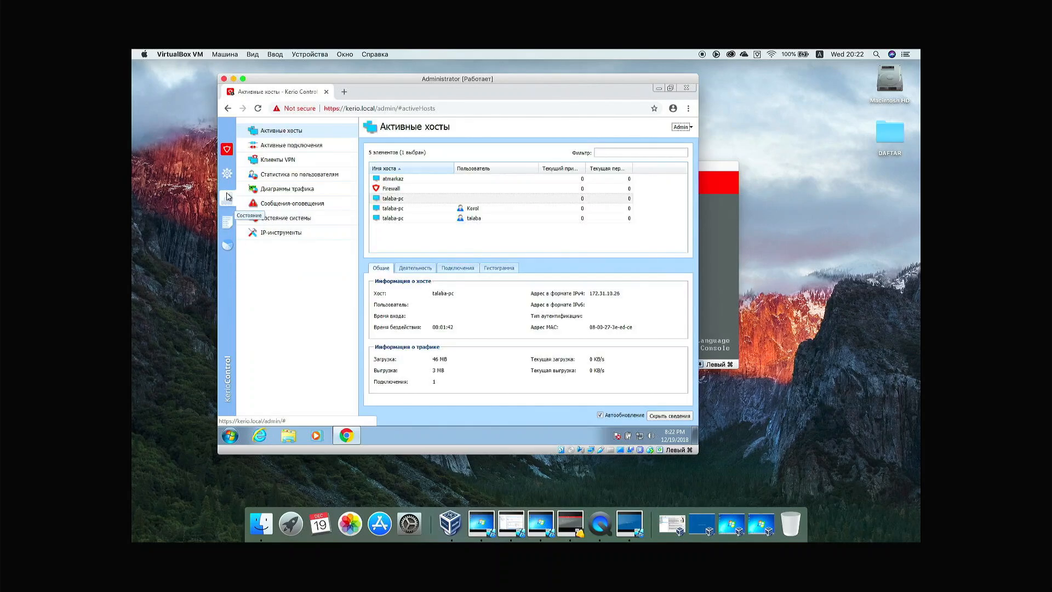
click(456, 218)
right_click(457, 218)
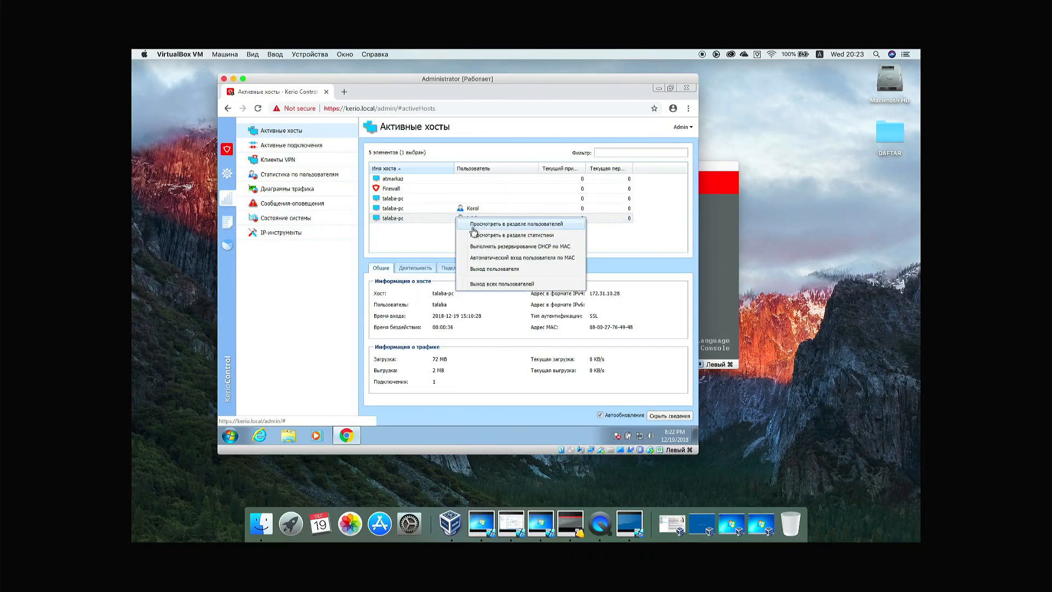
click(485, 269)
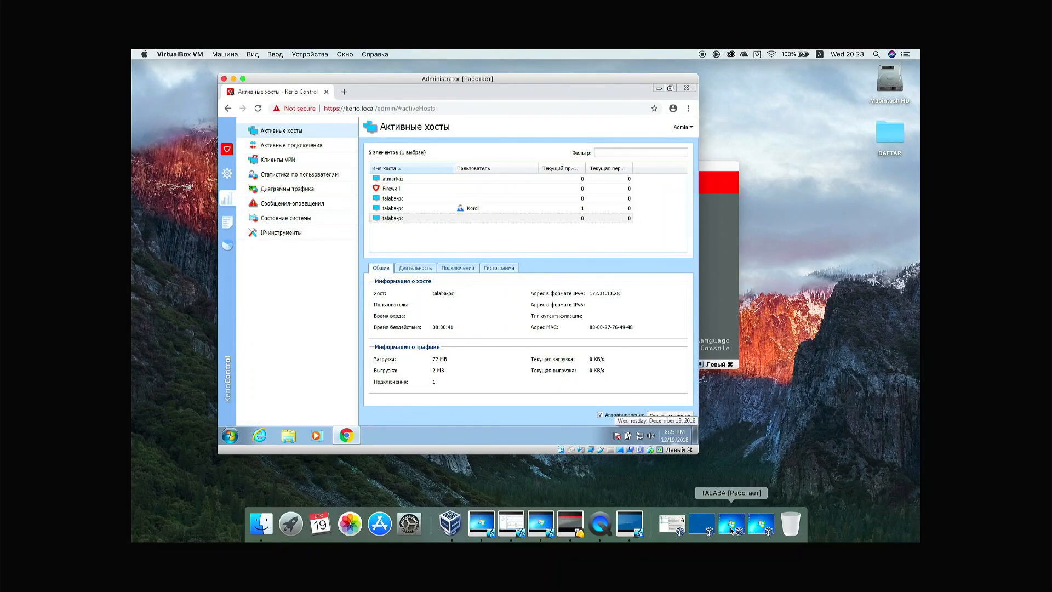
Step: On the XODIM client, launch Chrome and open Command Prompt via the cmd search
click(762, 525)
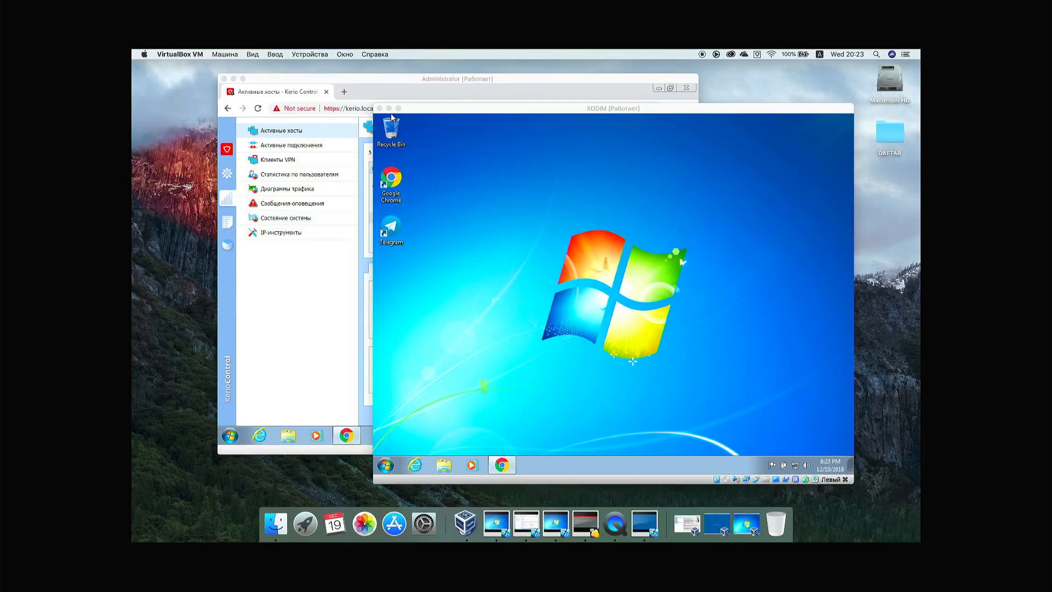
double_click(397, 182)
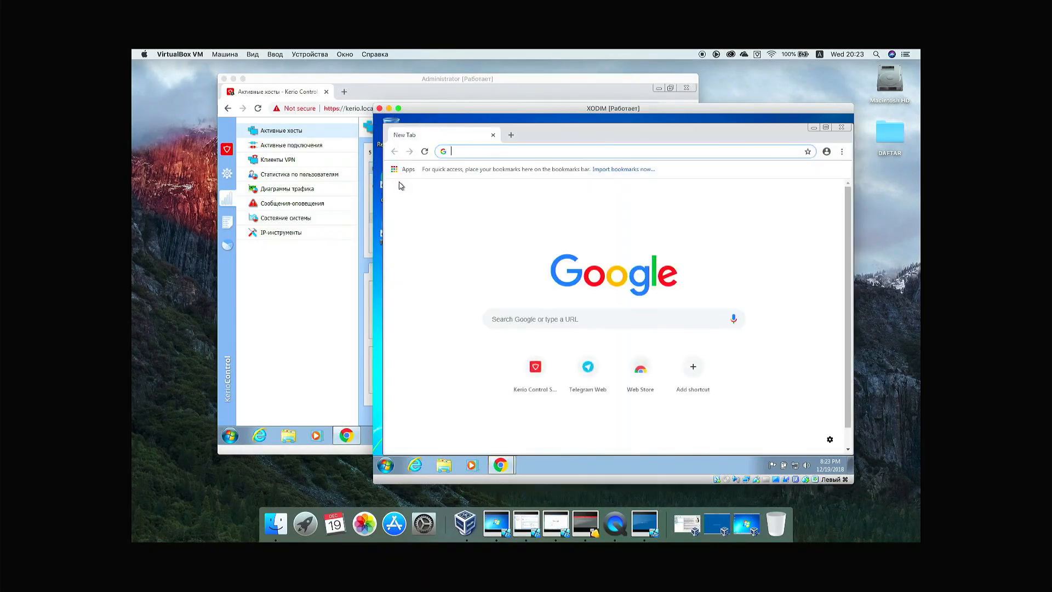
click(386, 467)
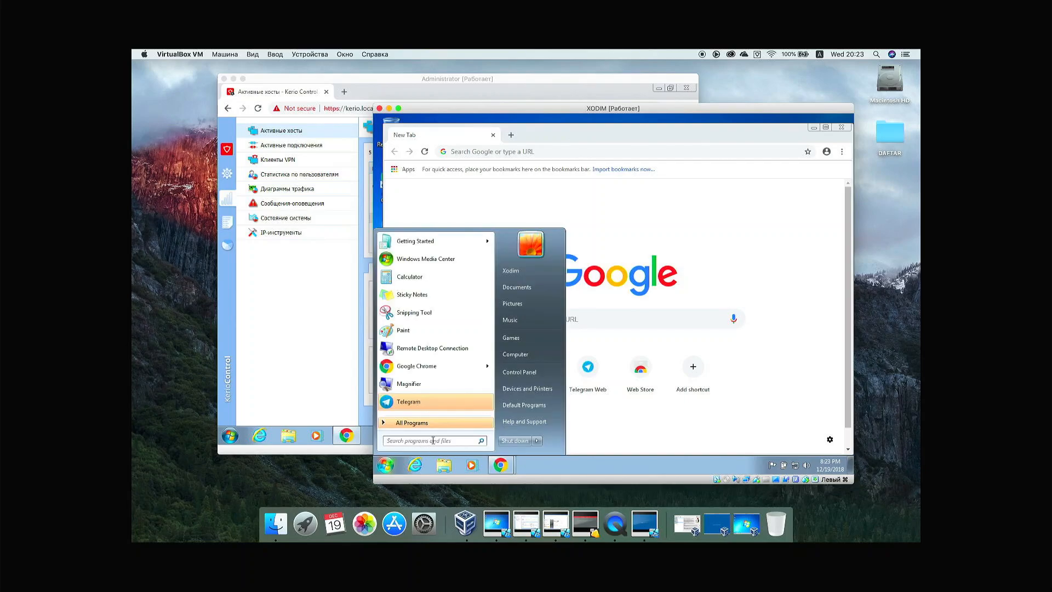
click(434, 440)
text(cmd)
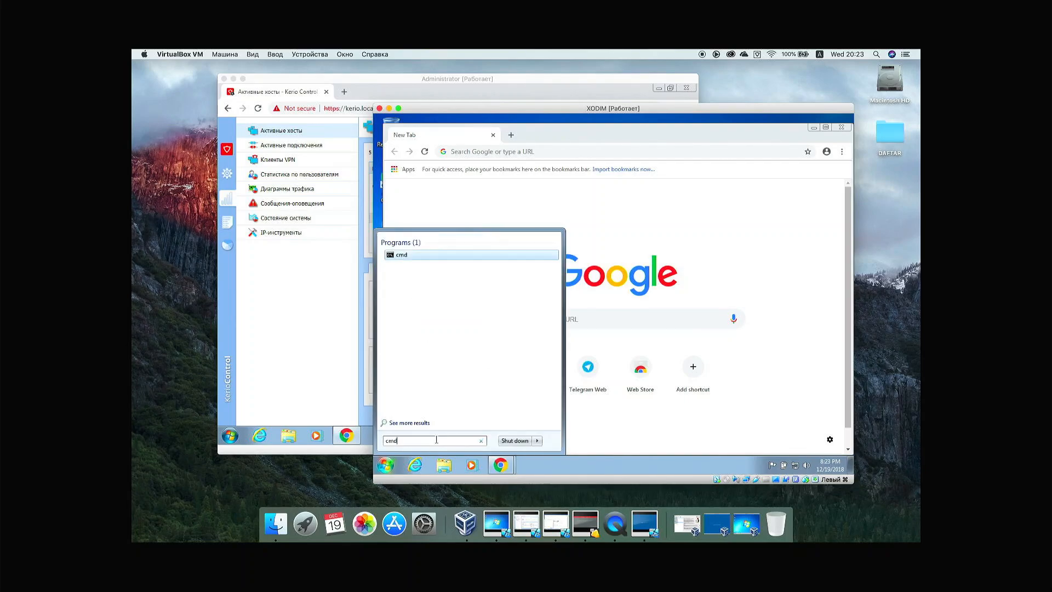
key(Return)
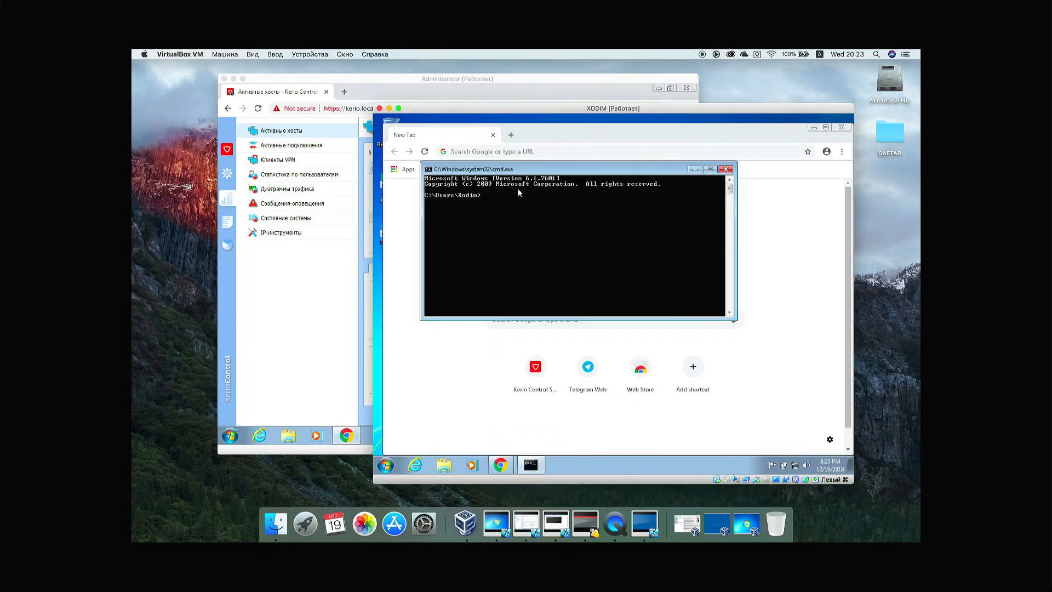
Step: Run a continuous ping 8.8.8.8 -t in Command Prompt
drag(522, 168, 558, 183)
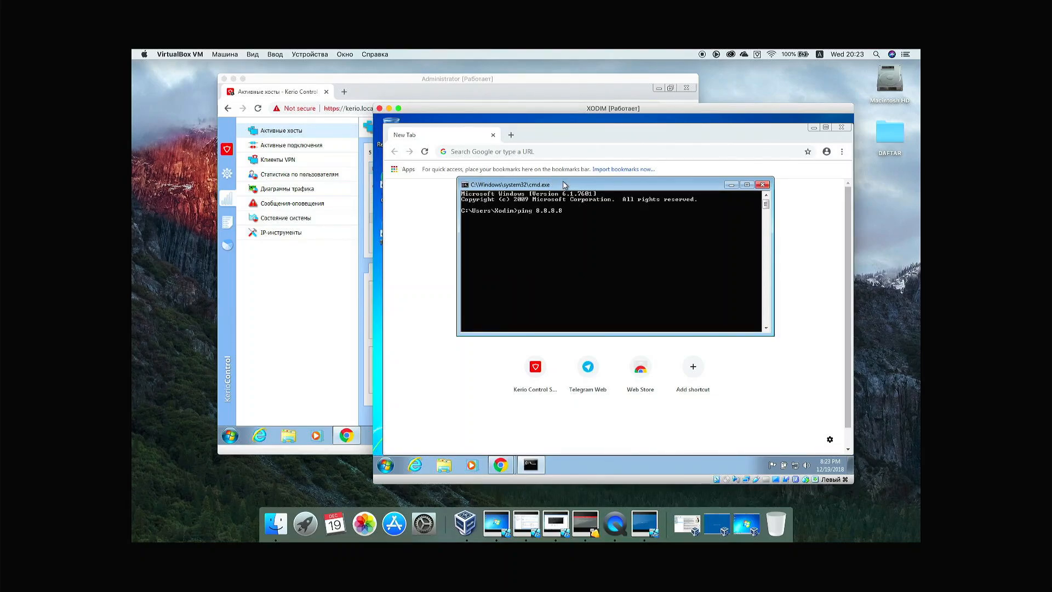
key(Return)
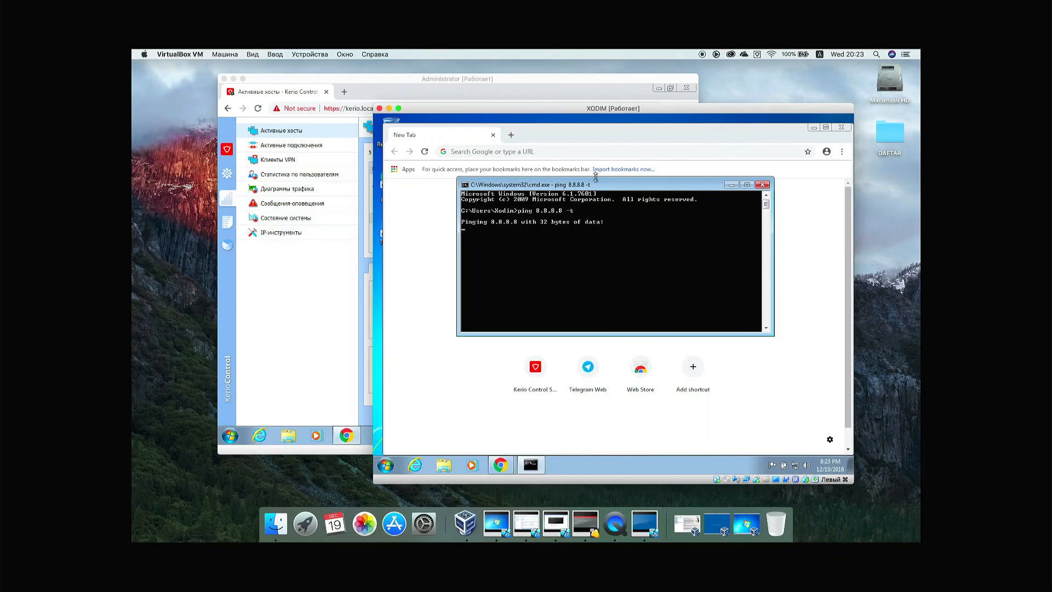
click(578, 154)
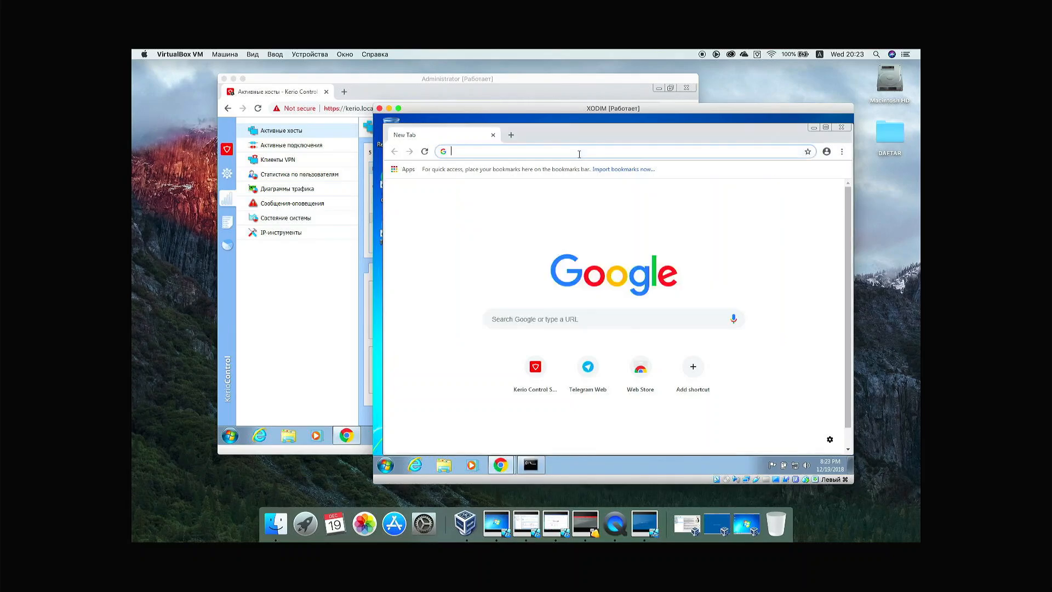
Step: Sign in at kerio.local with the rector's account and confirm the 8.8.8.8 ping now replies
text(keri)
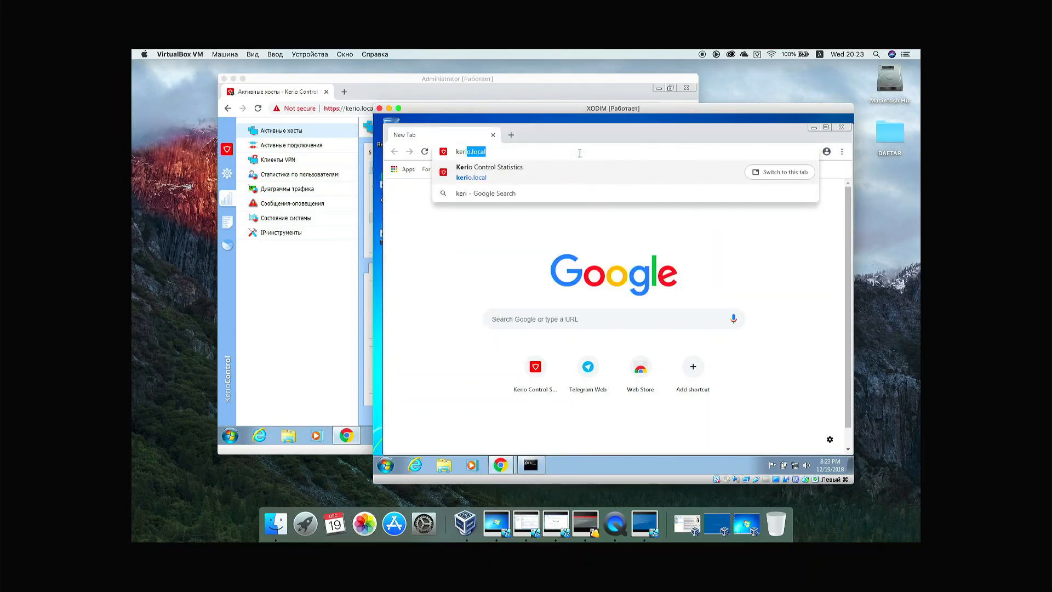
key(Return)
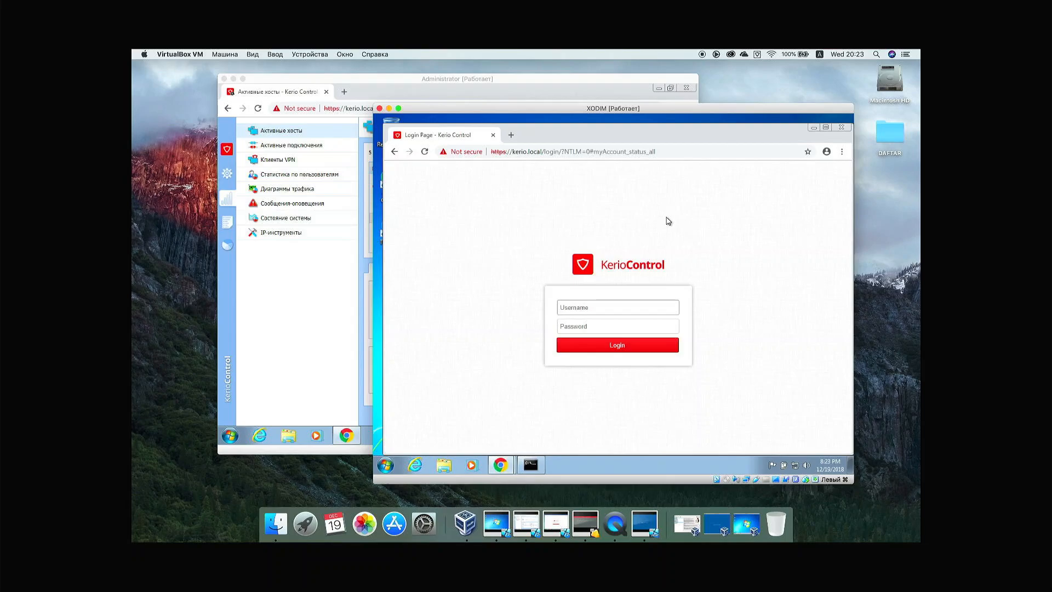
text(rektor)
key(Tab)
text(1)
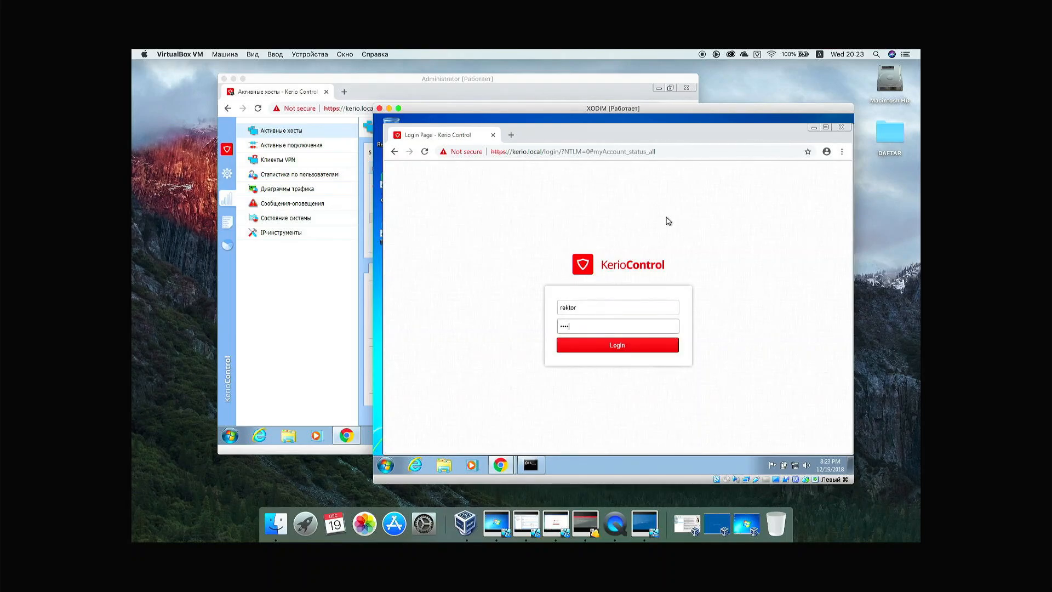
key(Return)
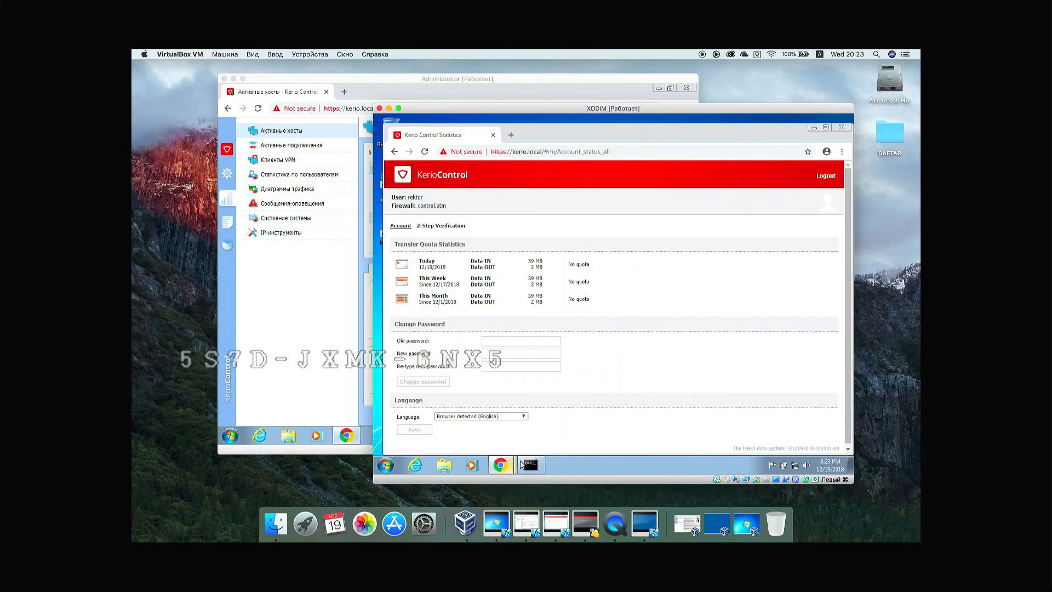
click(527, 465)
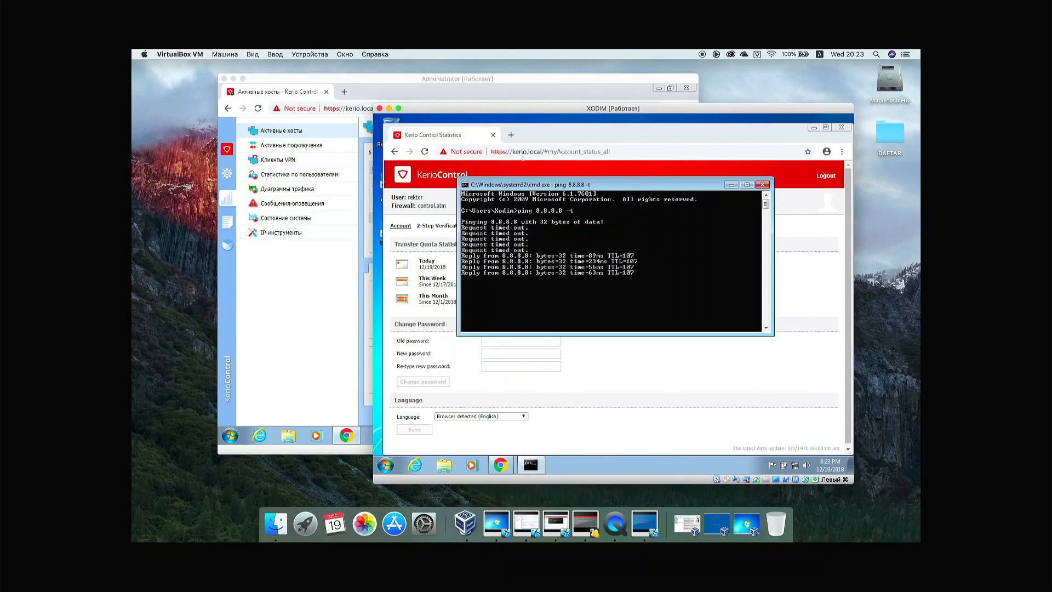
click(511, 135)
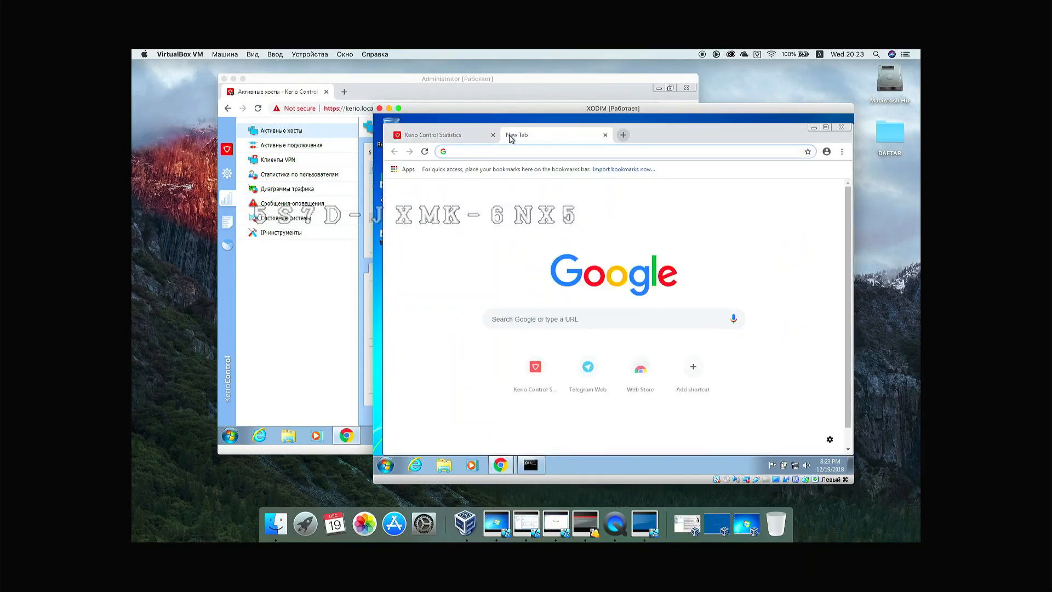
Step: Load uff.uz in Chrome on XODIM, then switch to the TALABA VM
text(uff)
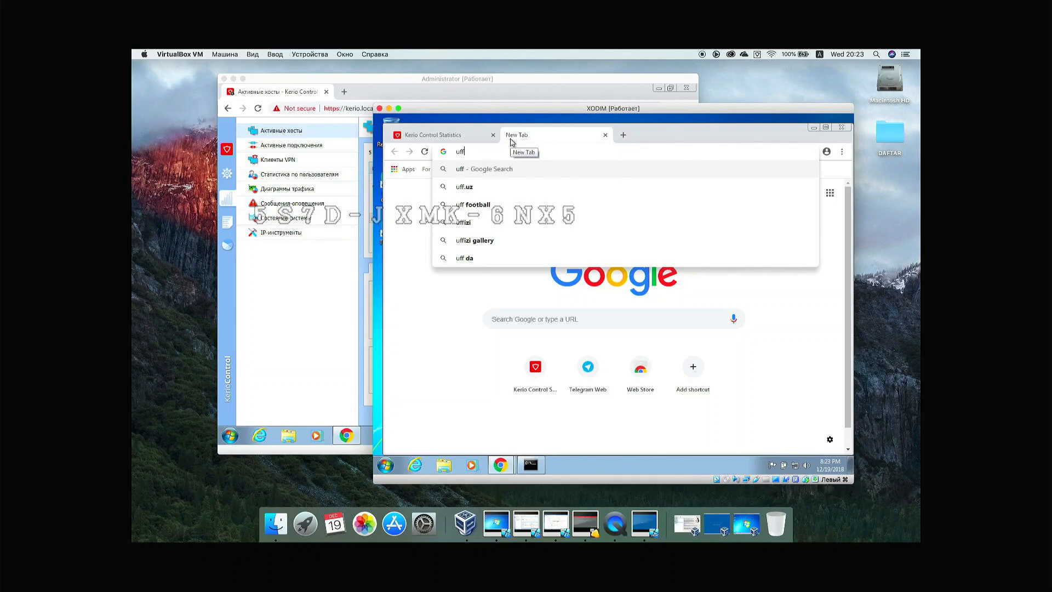
text(.uz)
key(Return)
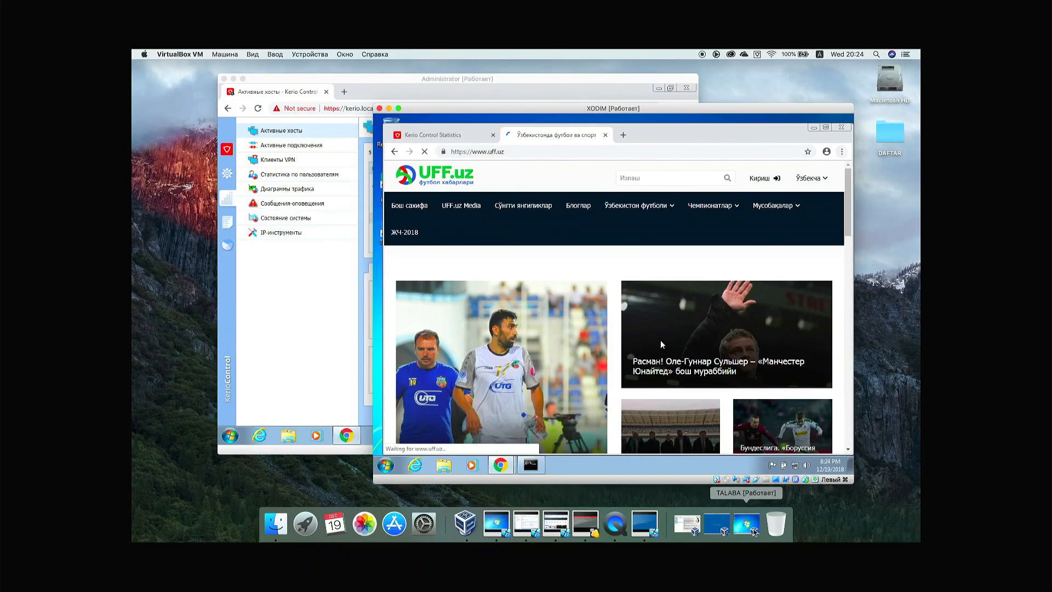
click(752, 526)
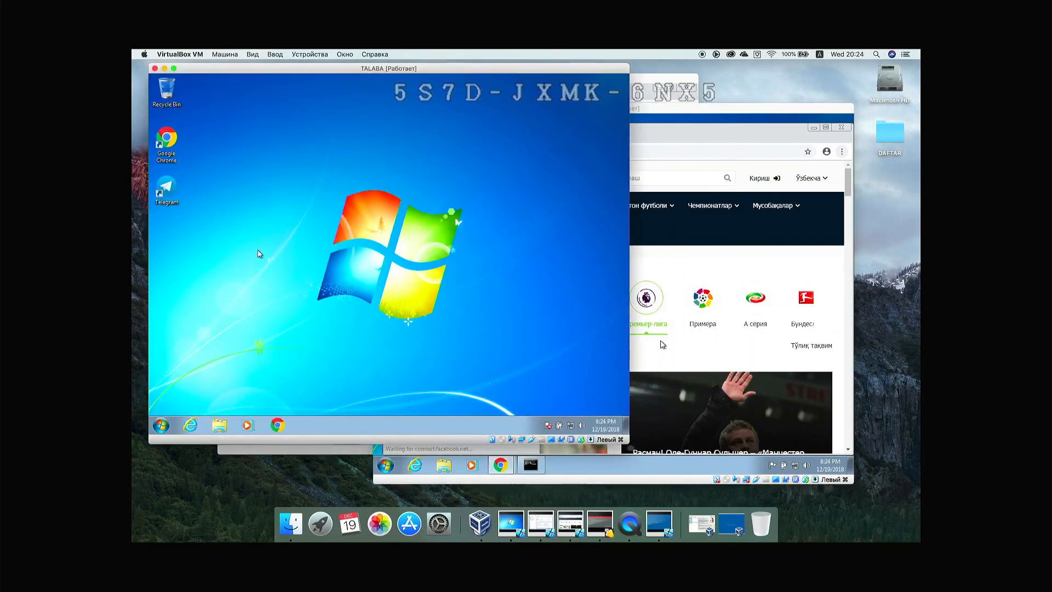
Step: On TALABA, launch Chrome and run ping 8.8.8.8 -t in cmd, which times out
double_click(174, 142)
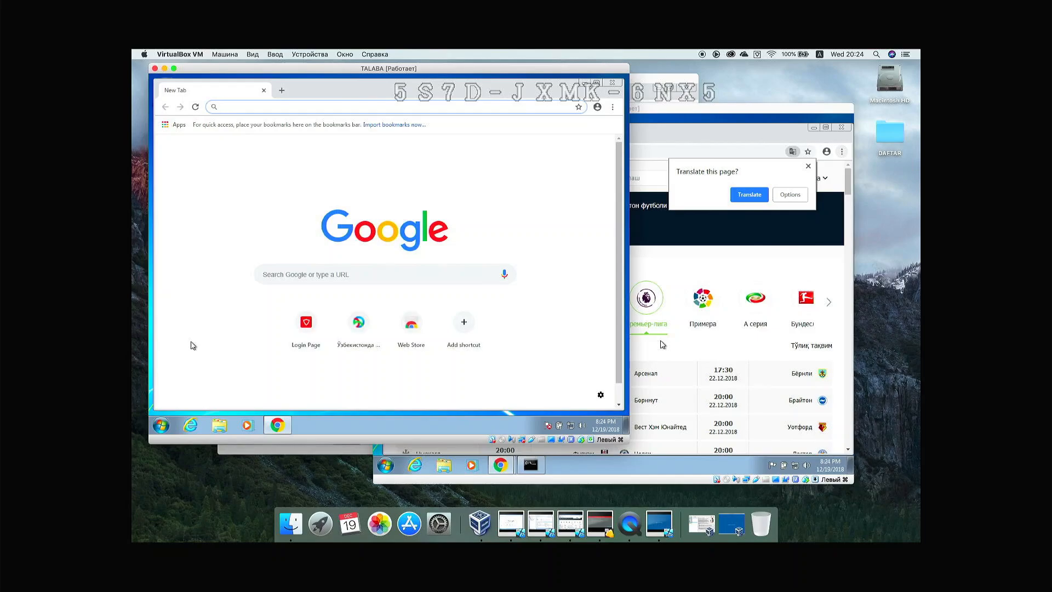
click(161, 427)
text(cmd)
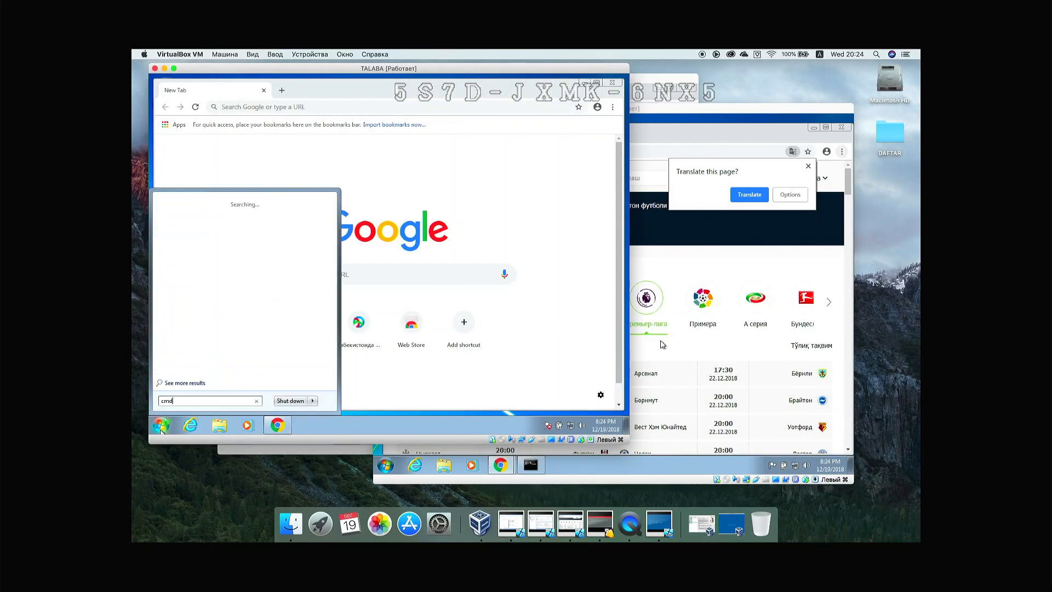
key(Return)
text(ping)
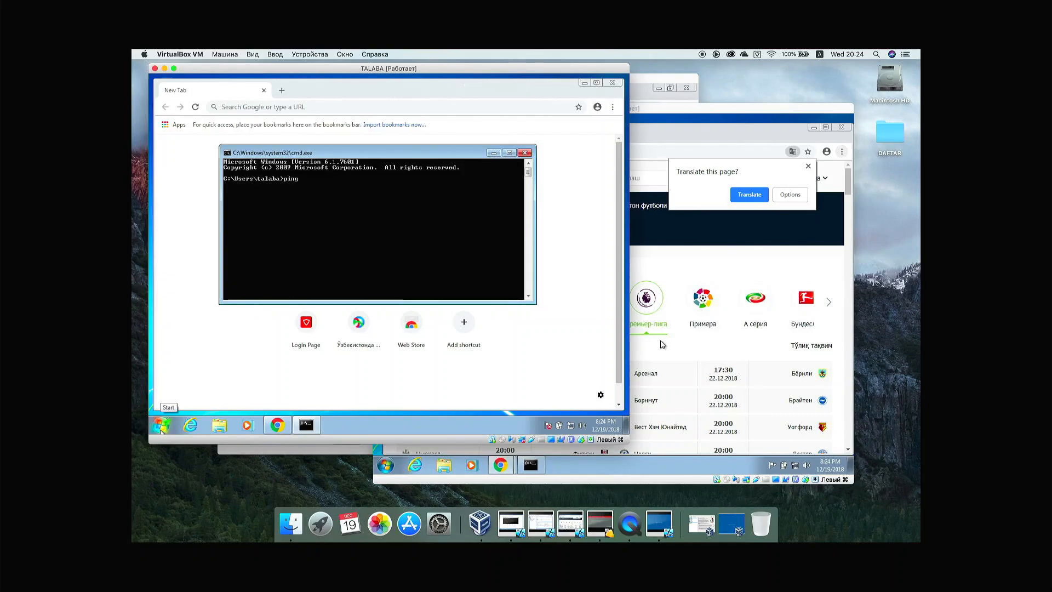
text( 8.8.8.8 -t)
key(Return)
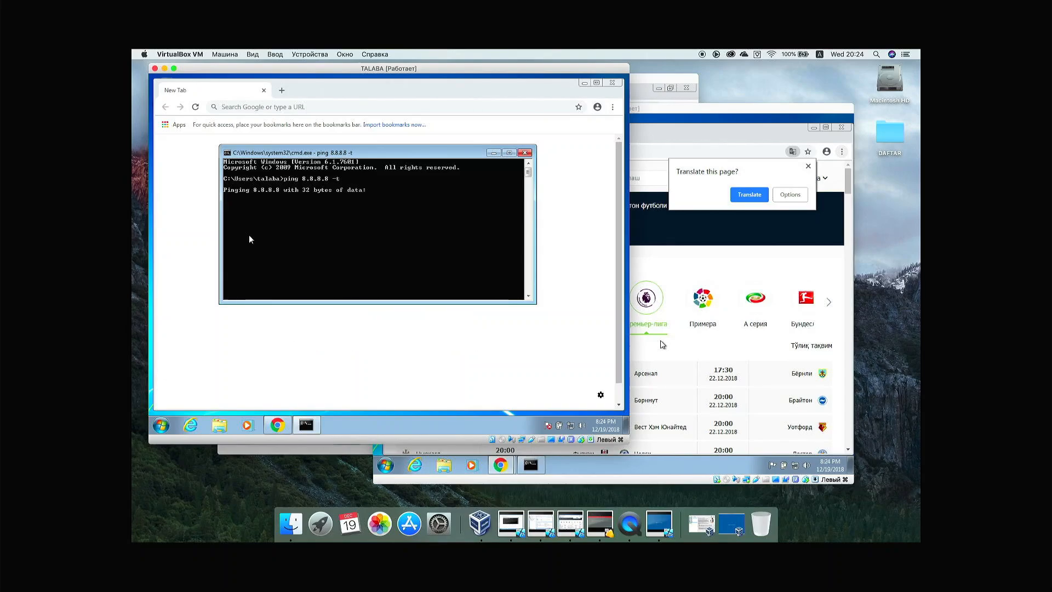
Step: Sign in at kerio.local with the student's account and check the ping to 8.8.8.8 now replies
click(291, 107)
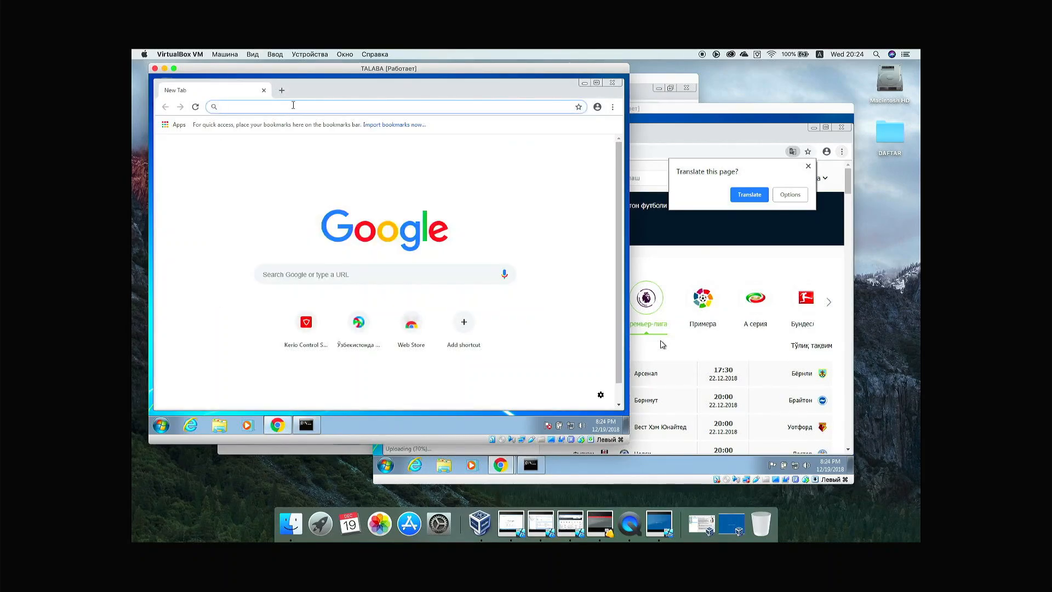
text(kerio.local)
key(Return)
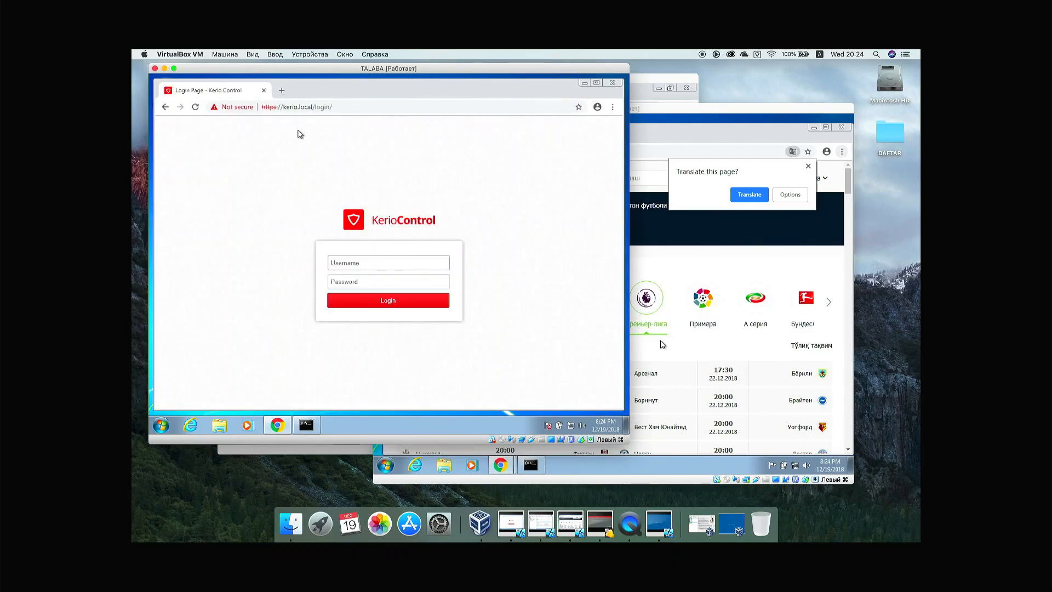
text(talaba)
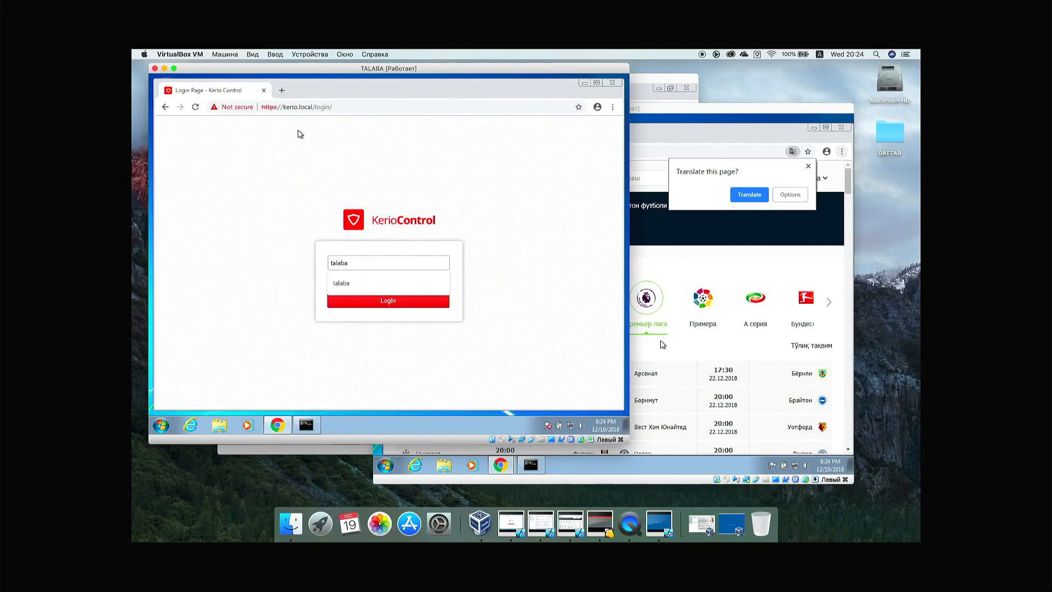
key(Tab)
text(••••)
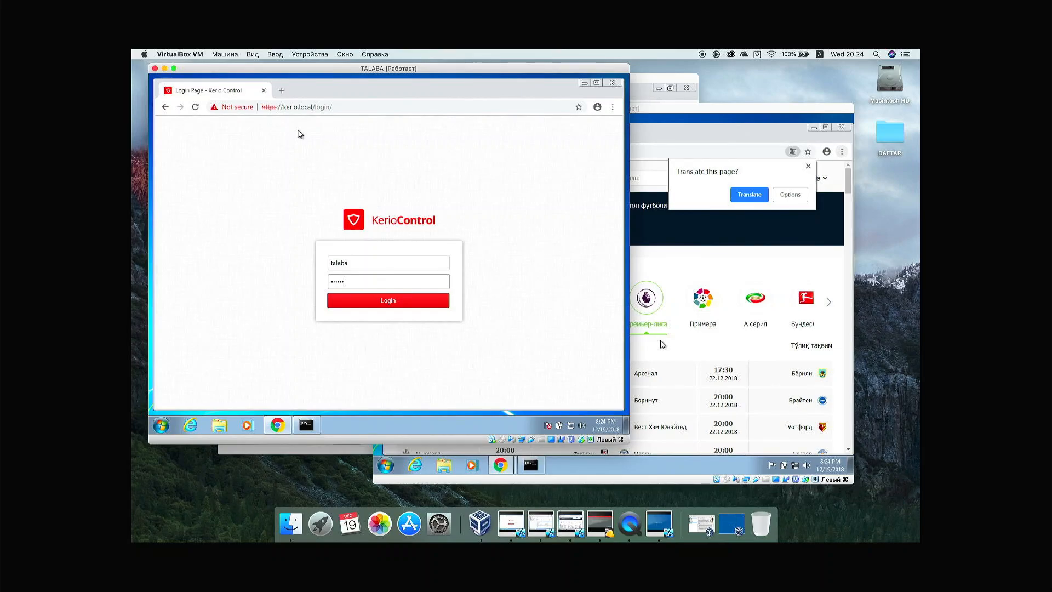
key(Return)
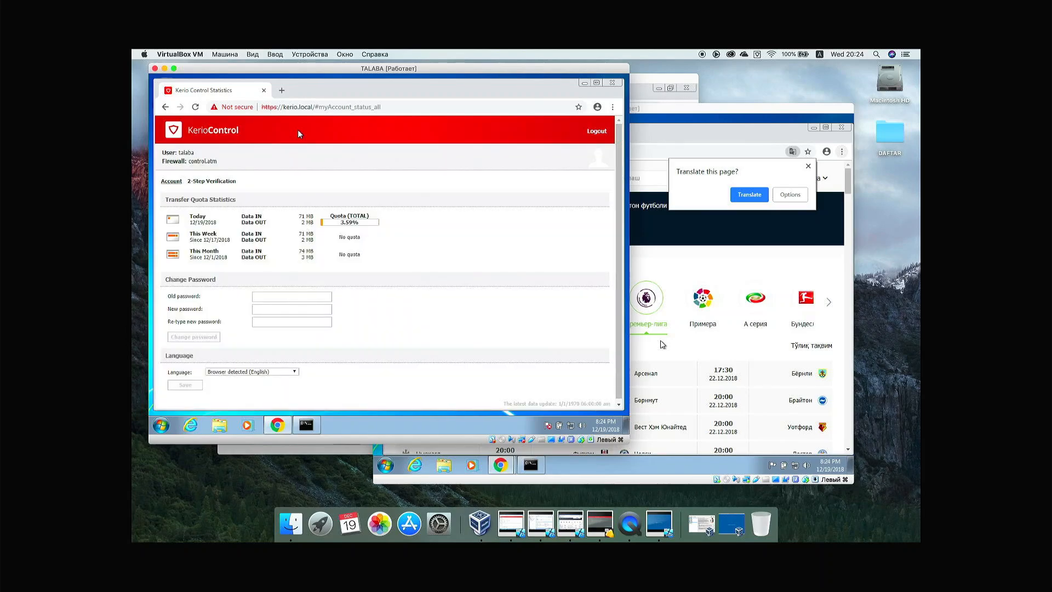
click(305, 424)
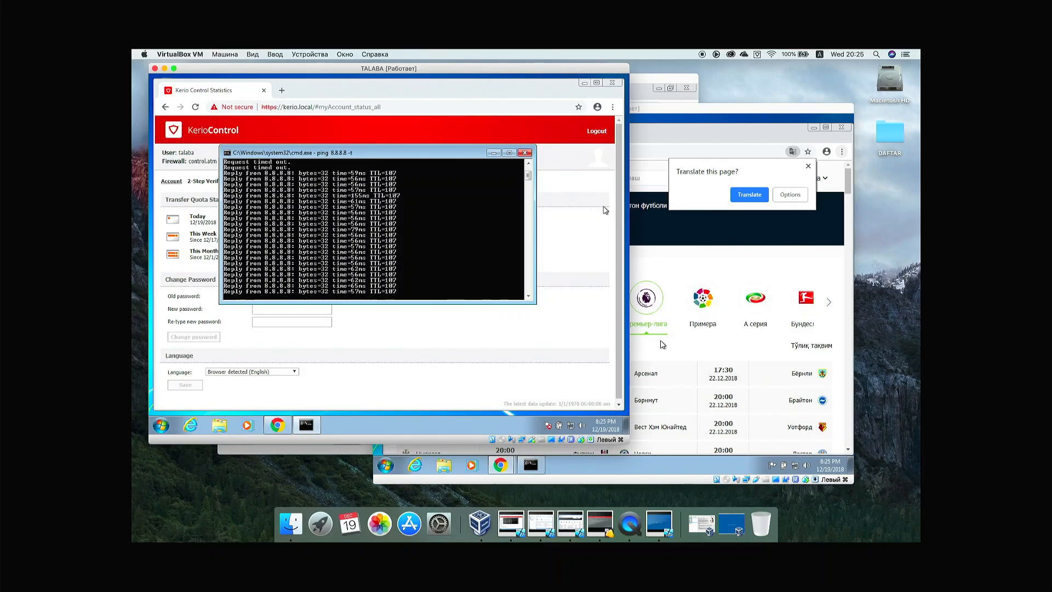
Step: Launch Telegram desktop on TALABA, then on XODIM after dismissing Chrome's translate offer
click(583, 84)
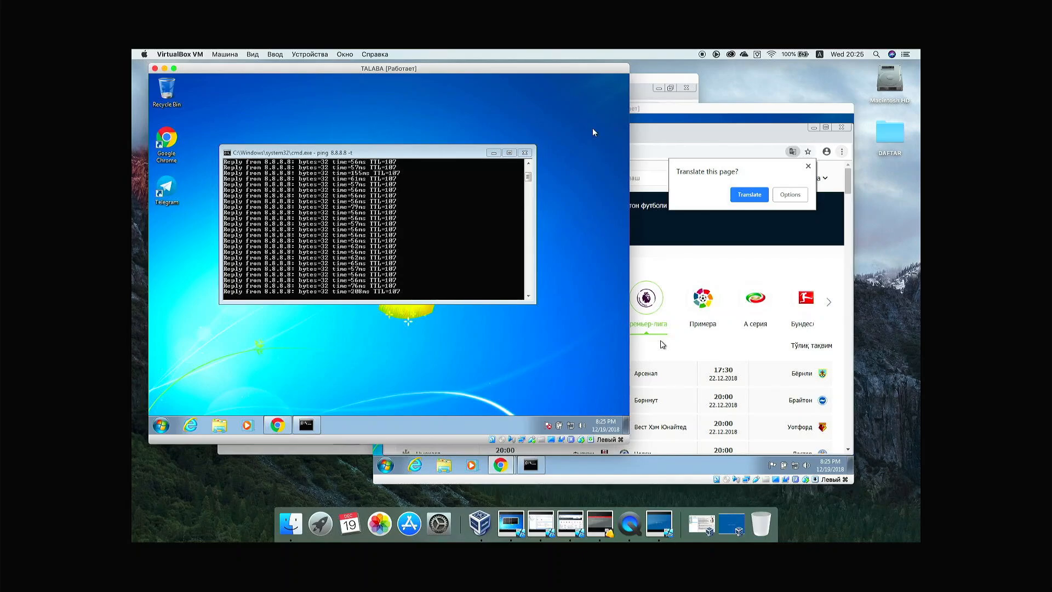
double_click(171, 187)
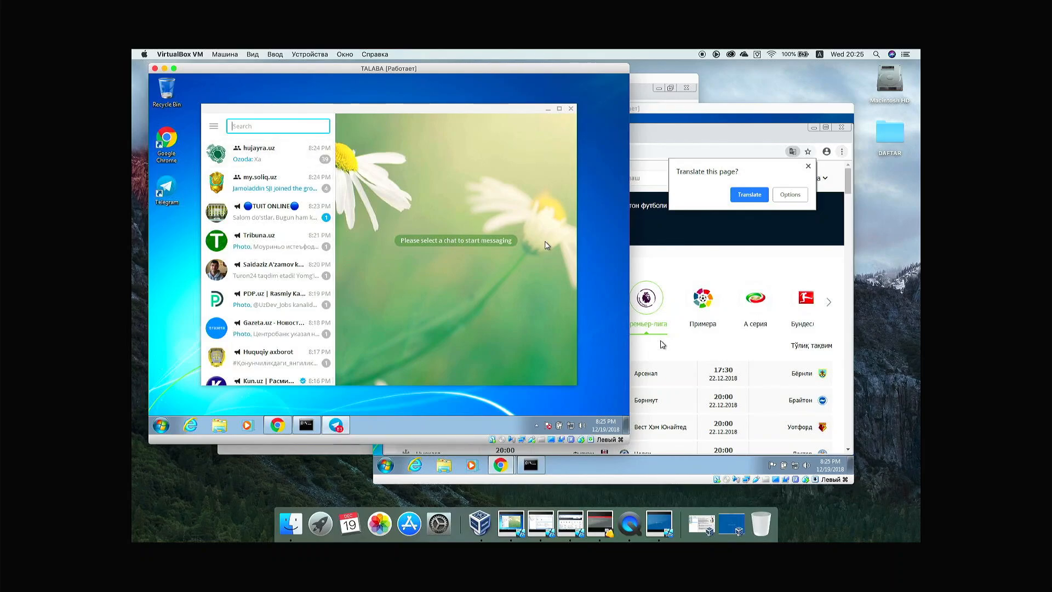
click(789, 196)
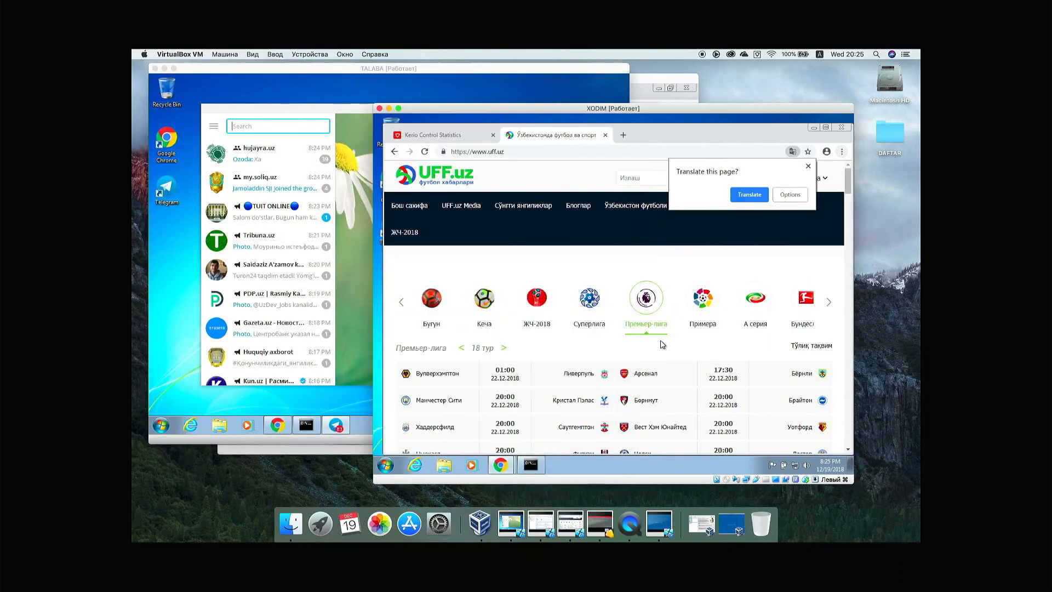
click(789, 196)
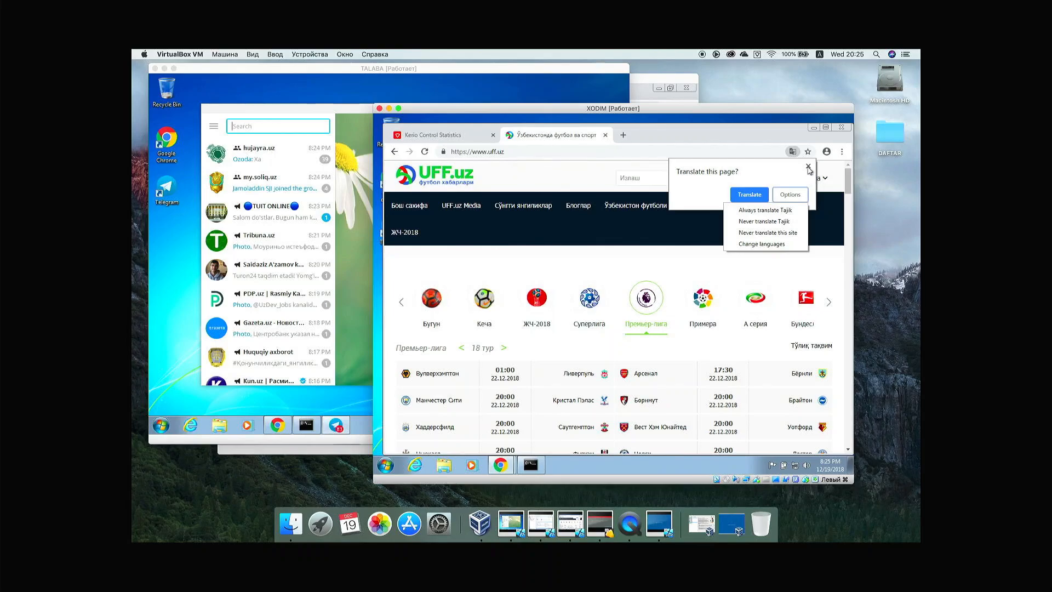
click(809, 167)
click(808, 166)
click(814, 128)
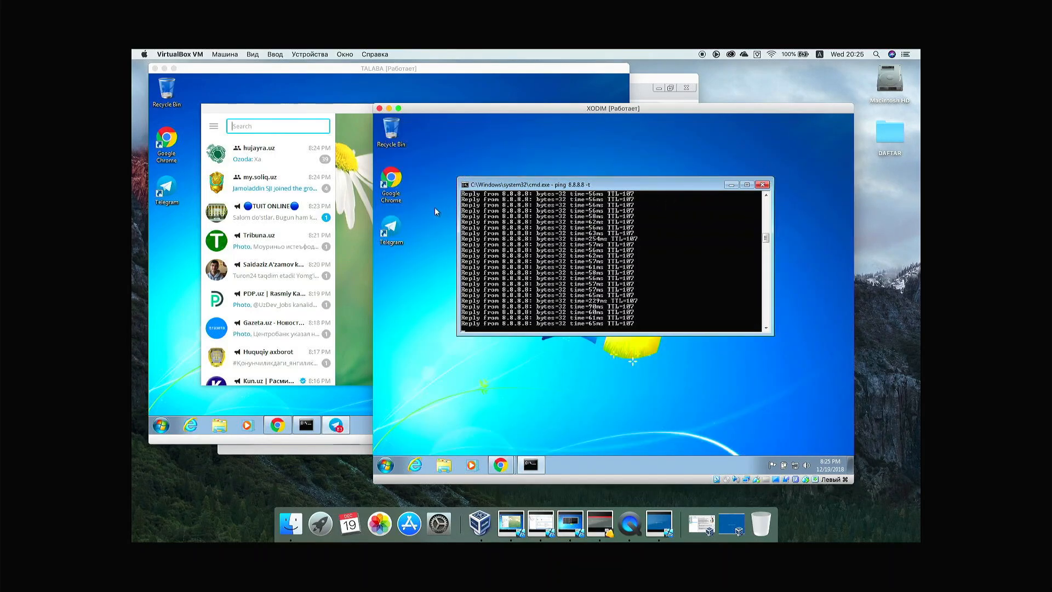
double_click(400, 226)
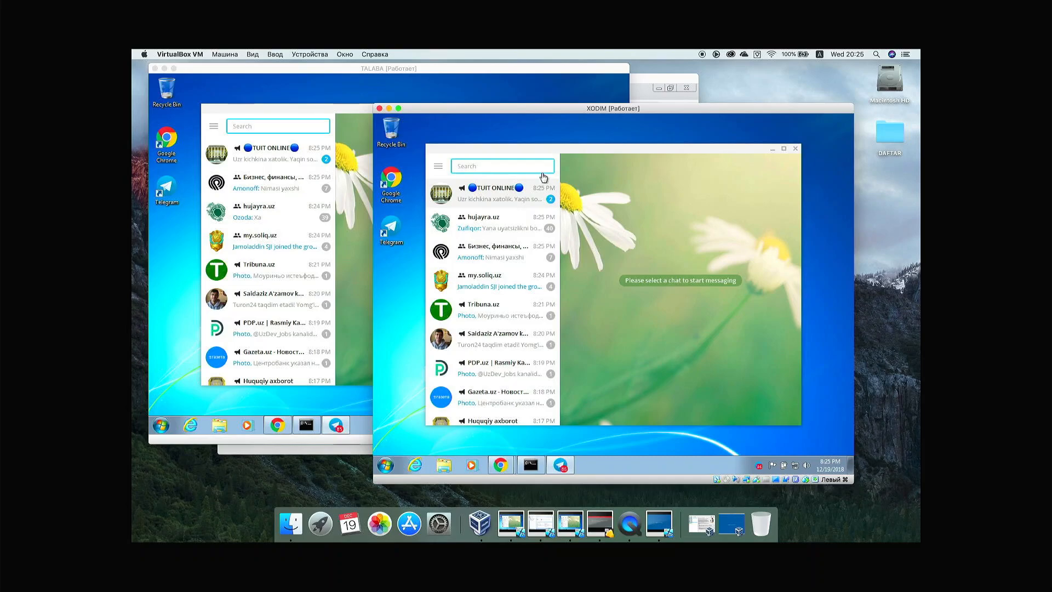
drag(551, 147, 571, 150)
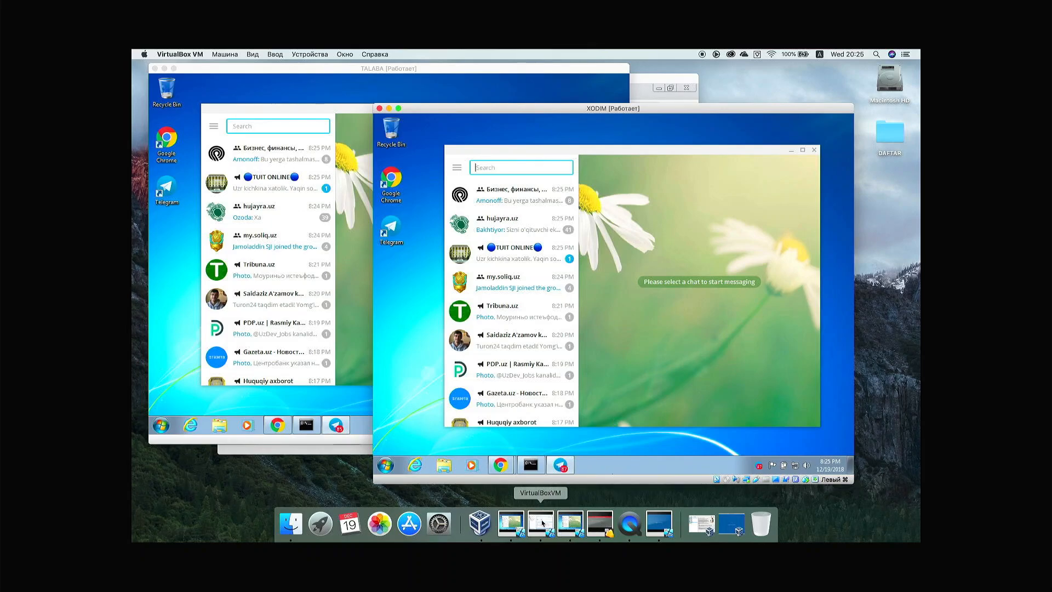
Step: Open Configuration > Правила трафика (Traffic Rules) in the Kerio Control admin console
click(643, 80)
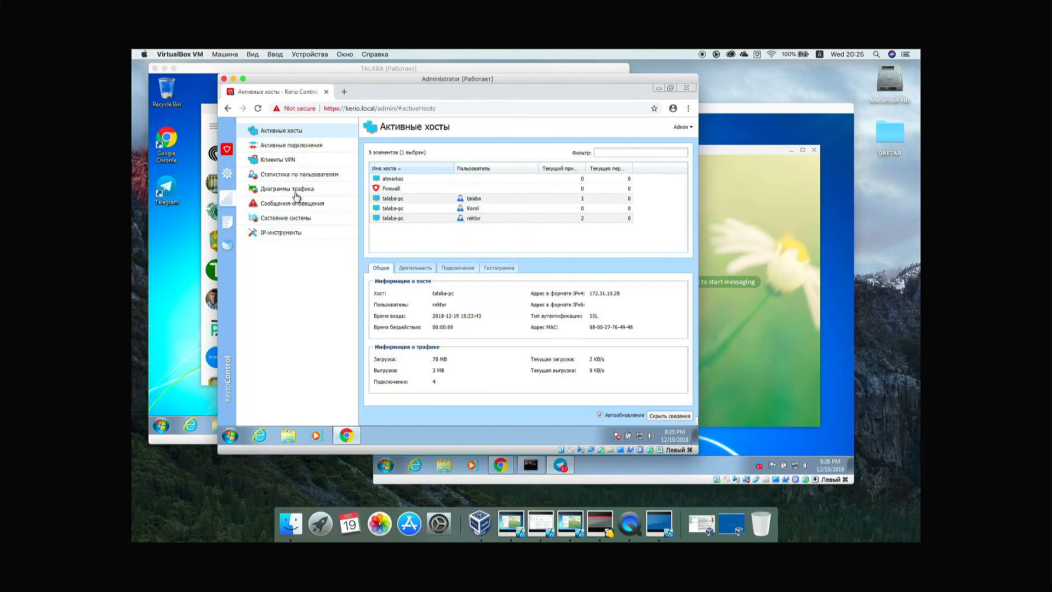
click(222, 175)
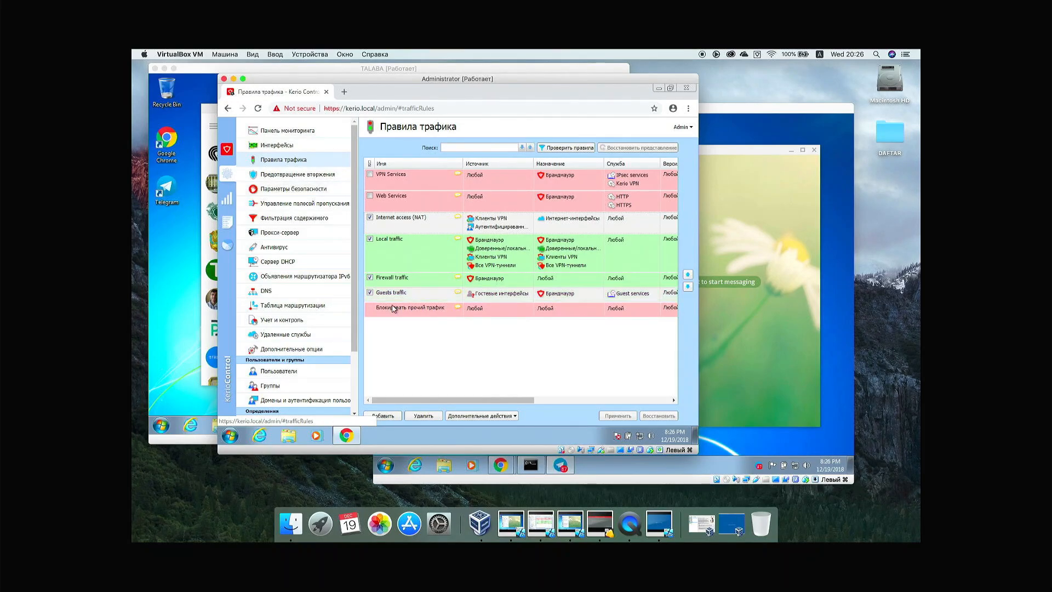
Step: Add a traffic rule named 'TELEGRAM UCHUN QOIDA' and advance to its Источник (Source) page
click(391, 418)
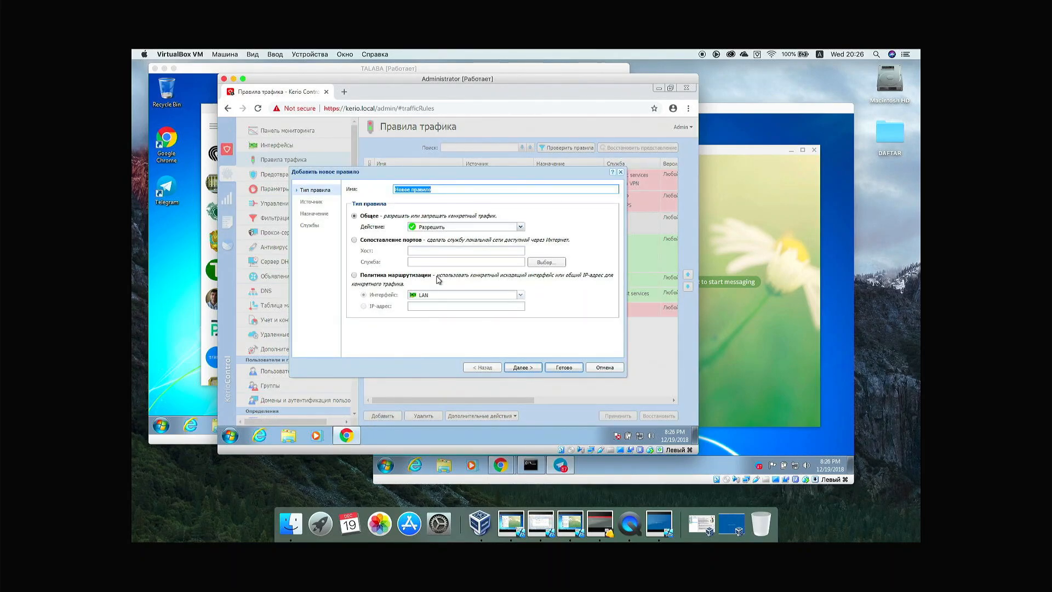
text(TELEC)
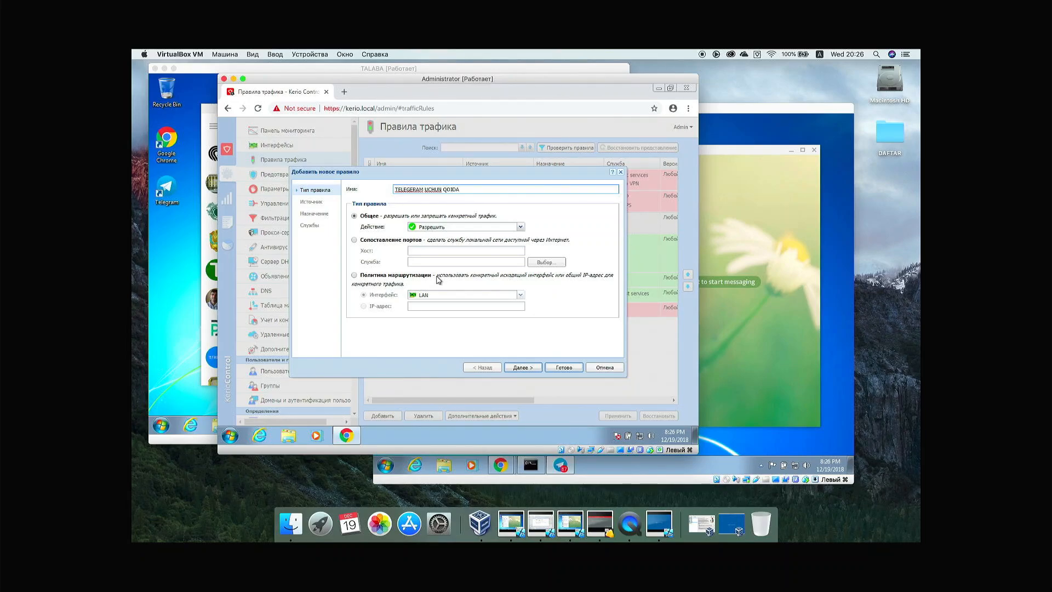
click(513, 368)
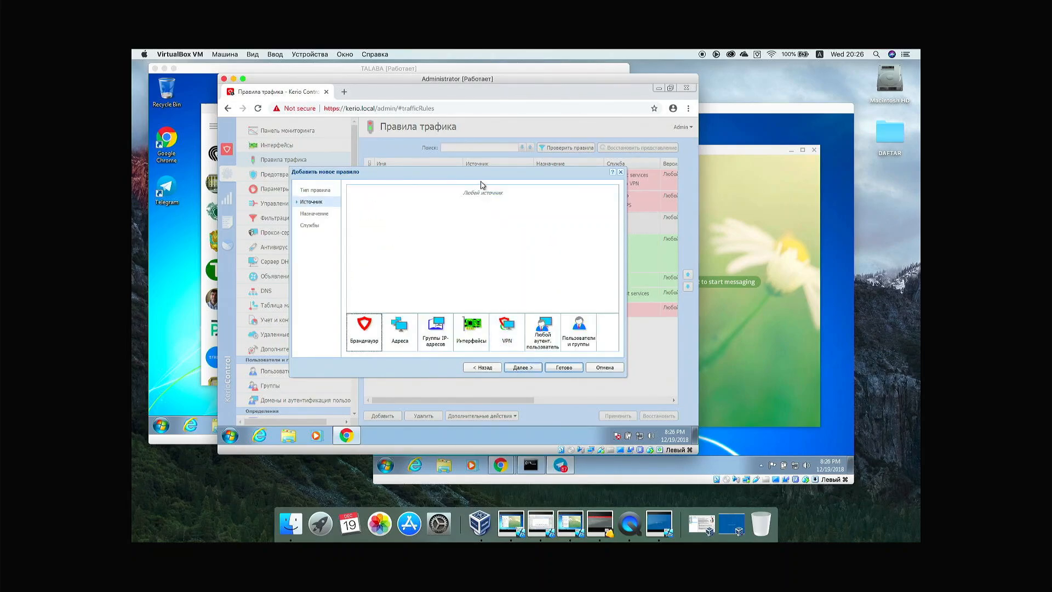
Step: Pick the TALABALAR group from Пользователи и группы as the rule's source, then continue
drag(481, 176, 512, 272)
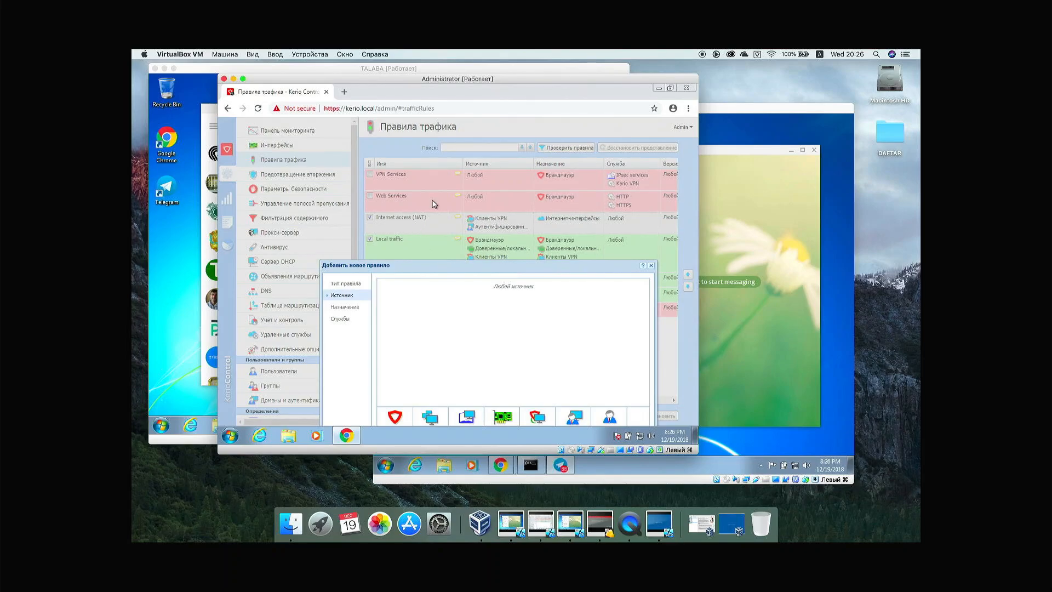
drag(486, 265, 489, 172)
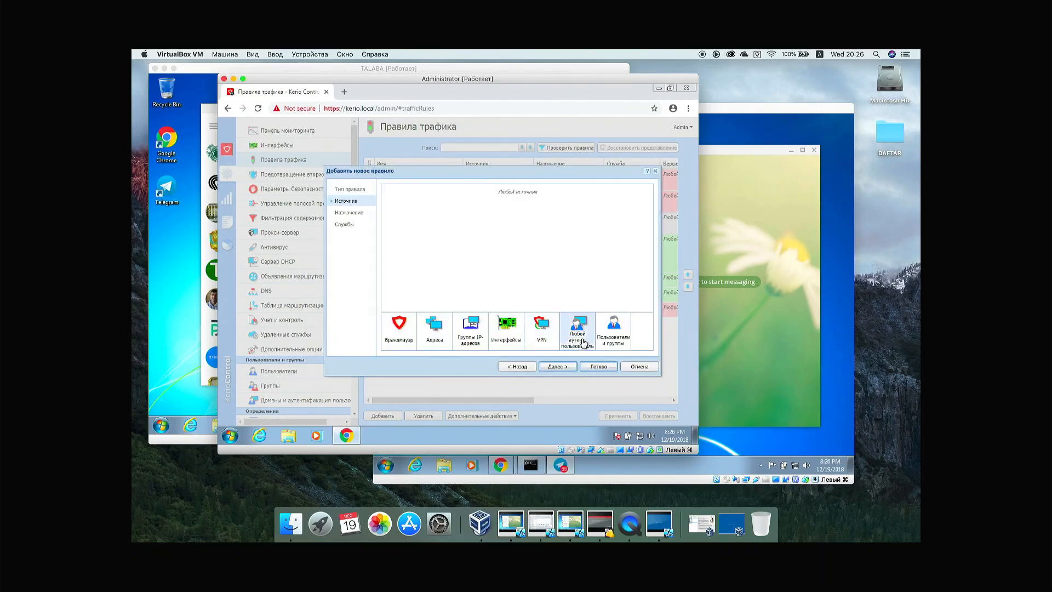
click(617, 332)
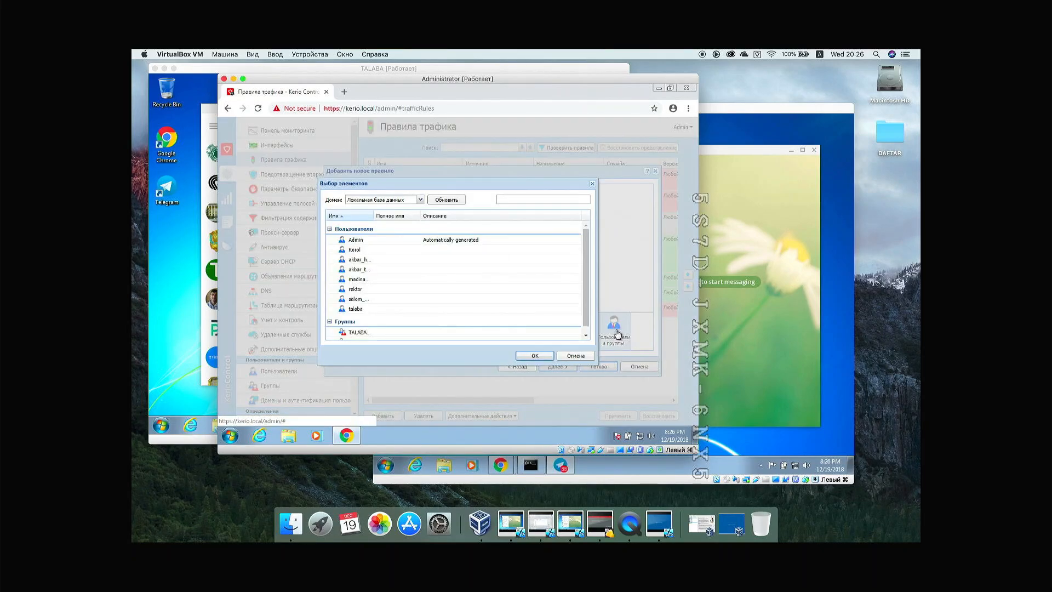
drag(584, 278, 585, 294)
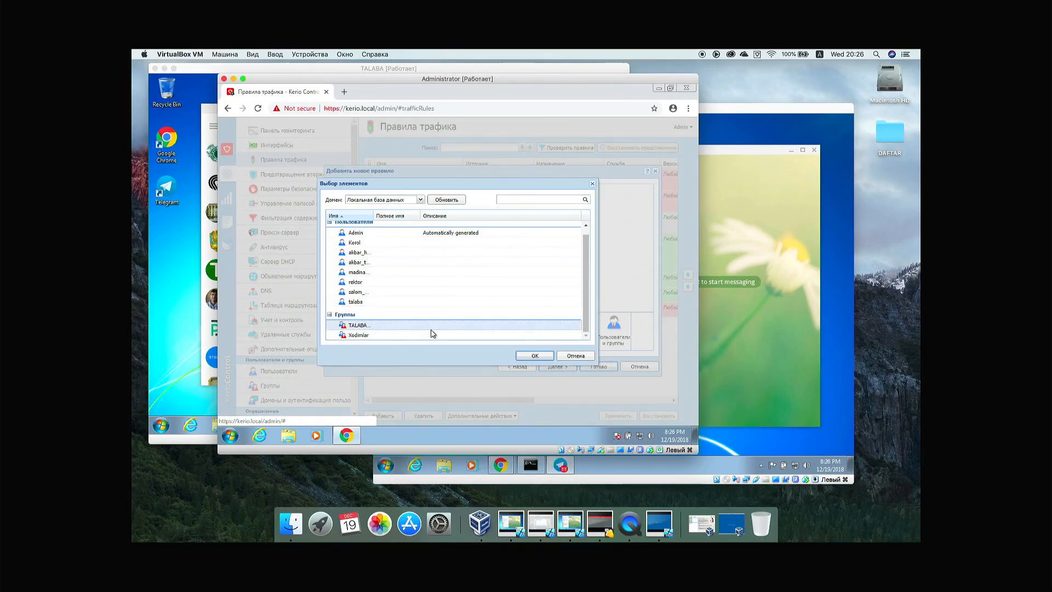
double_click(378, 327)
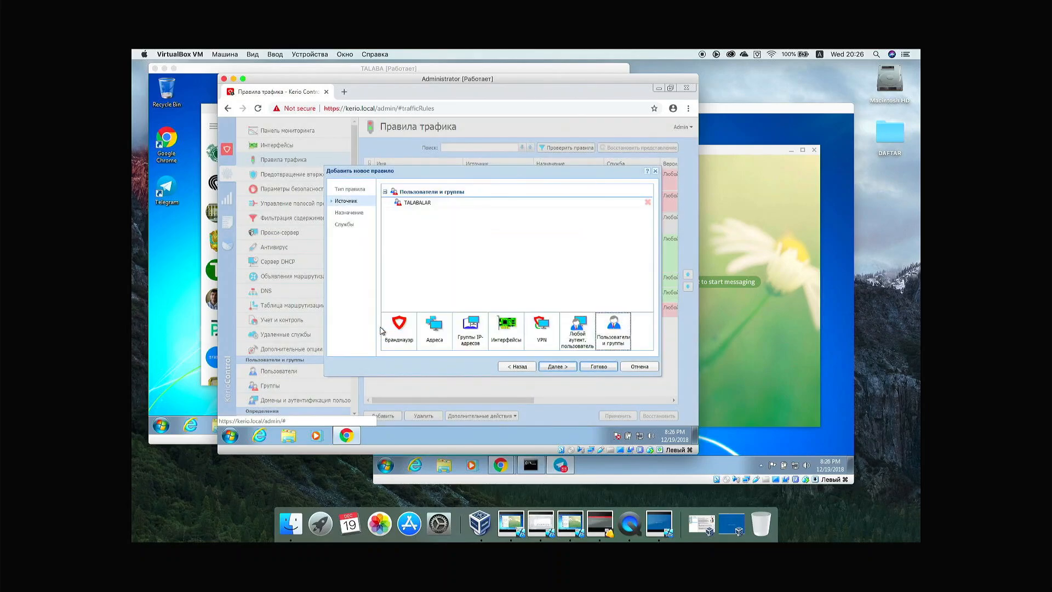
click(555, 367)
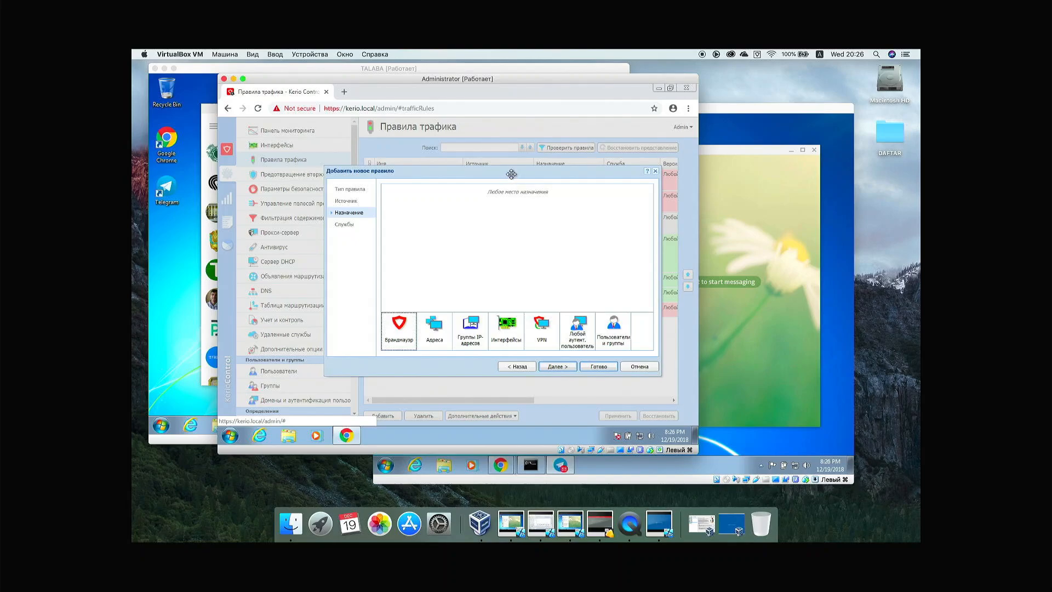
Step: Move the new-rule wizard lower and reopen the Адреса prompt for adding a destination address
drag(512, 173, 503, 218)
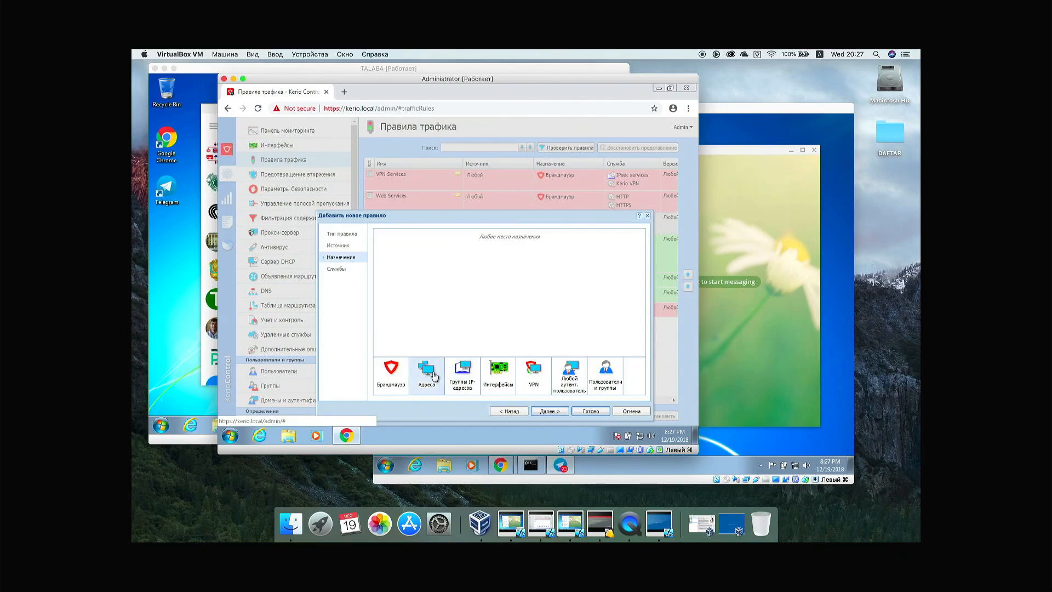
click(430, 374)
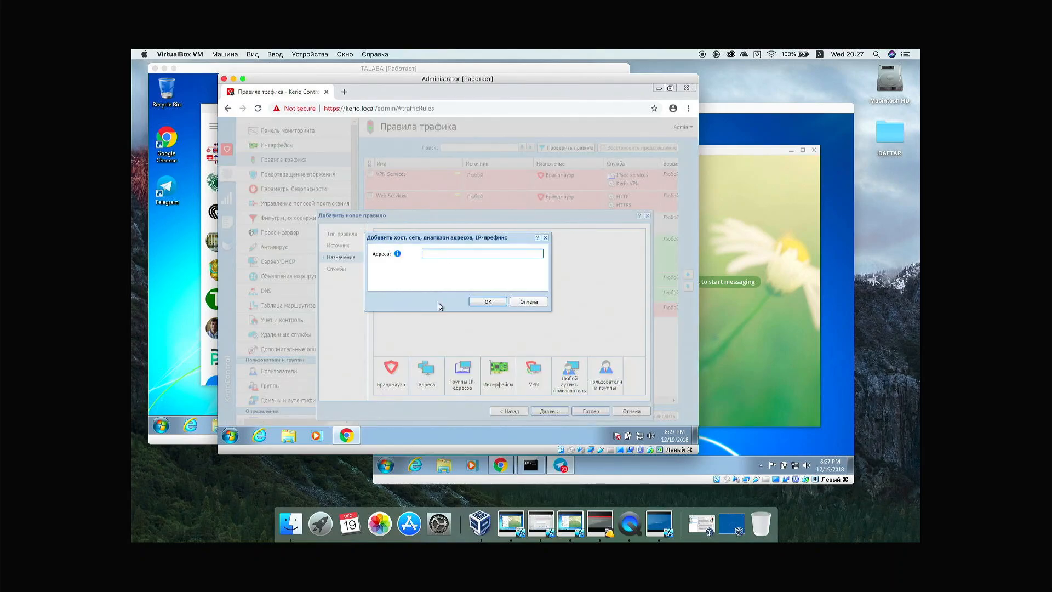
click(546, 238)
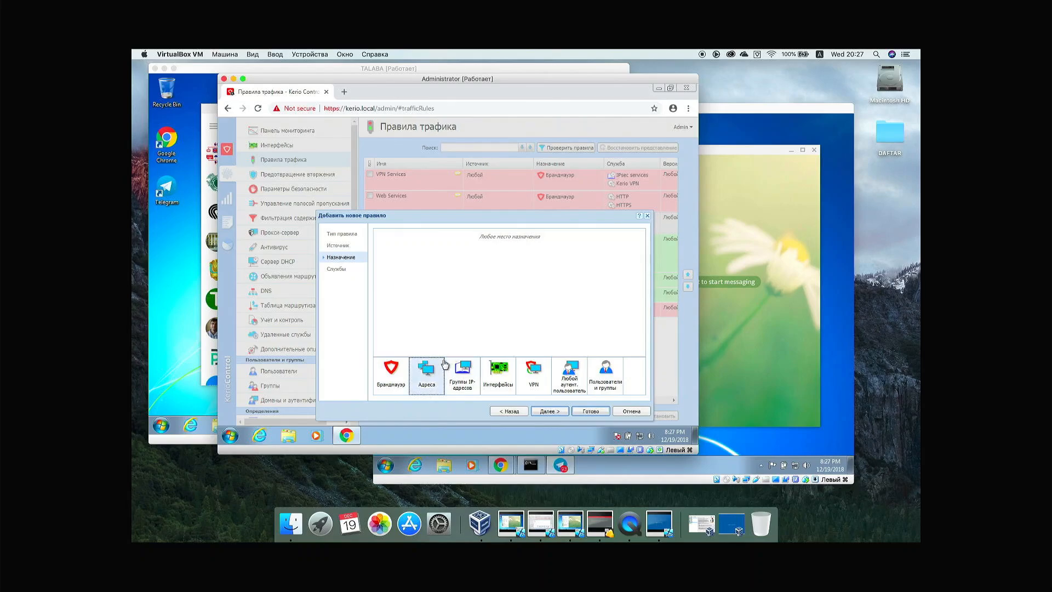
click(429, 374)
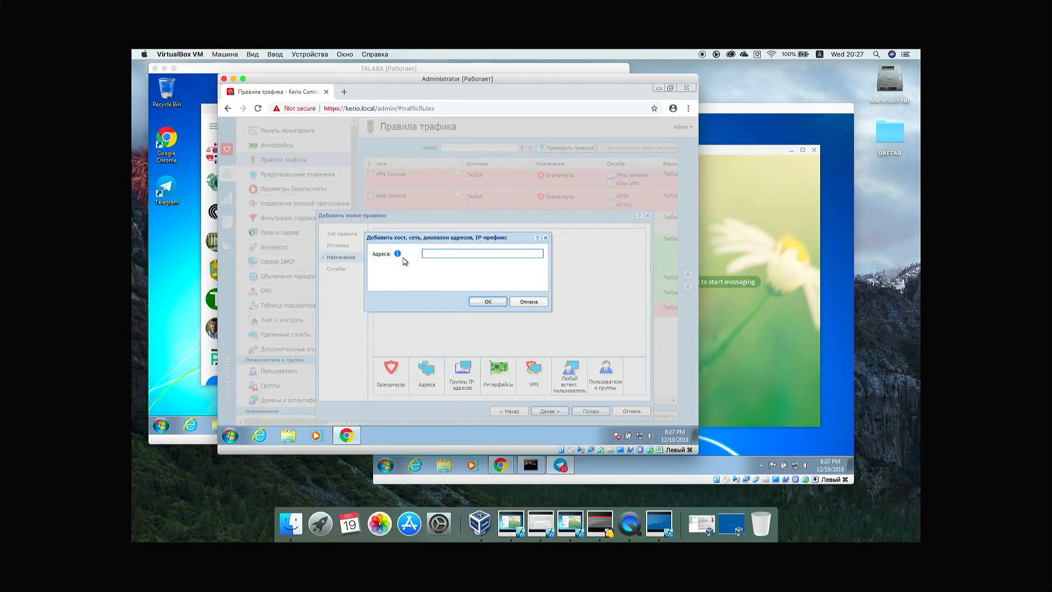
mouse_move(400, 256)
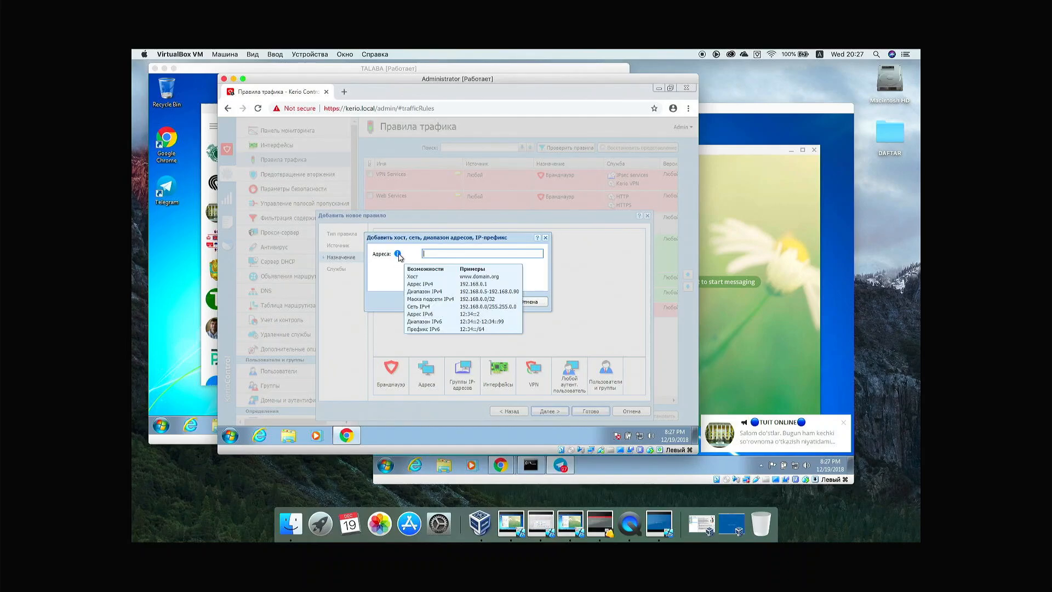
Step: Search Google for 'telegram ip range' in a new Chrome tab
click(343, 93)
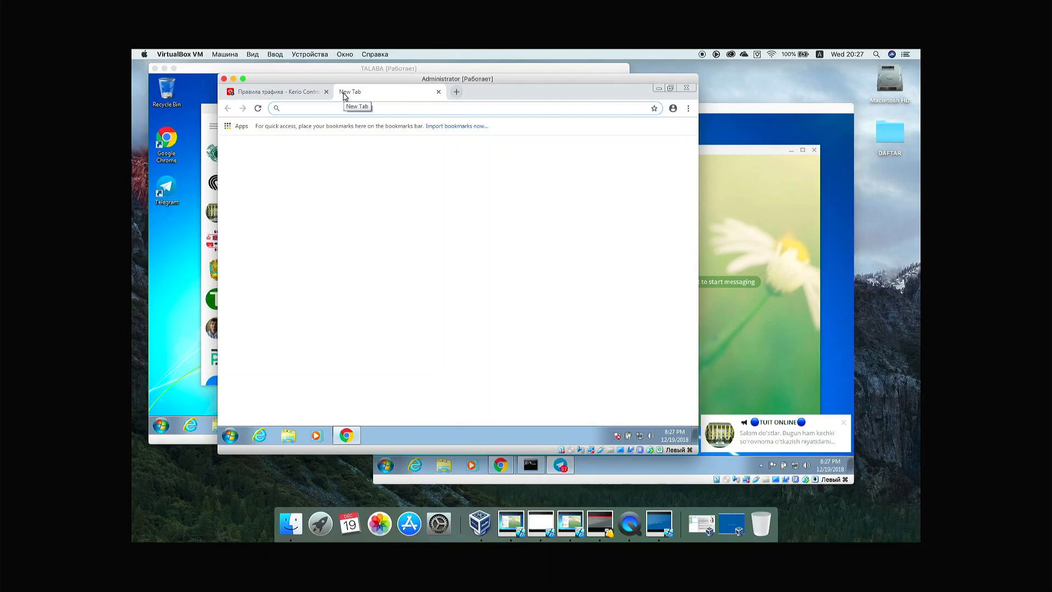
text(goog)
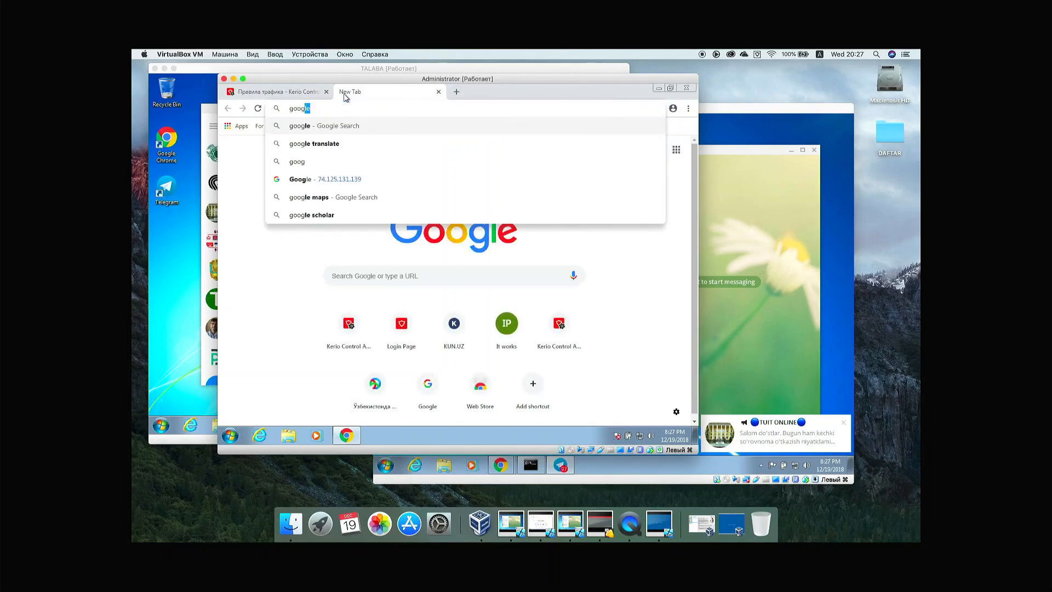
text(le)
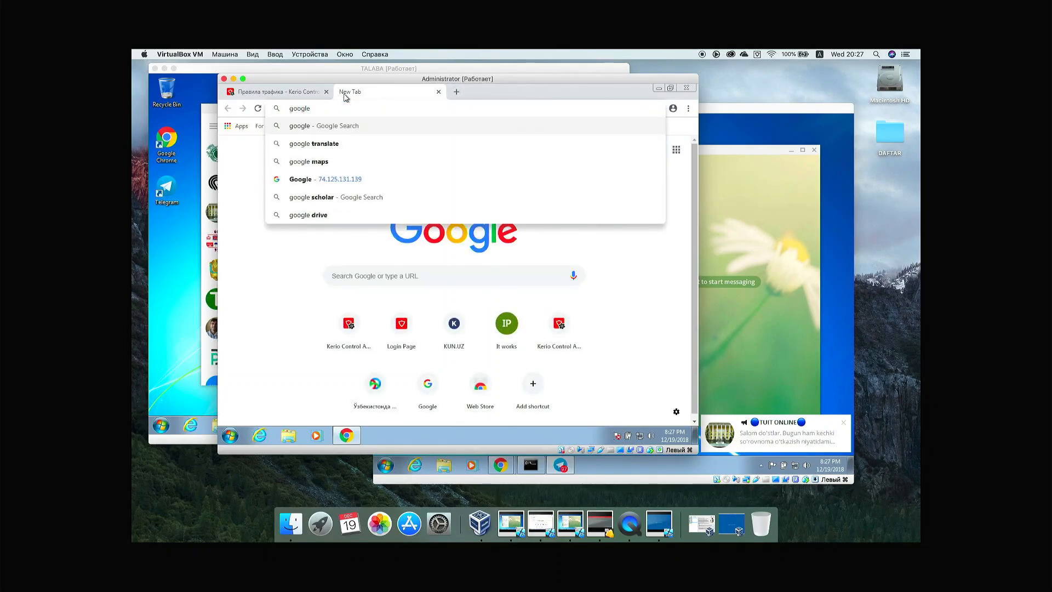
key(BackSpace)
key(BackSpace)
key(BackSpace)
key(BackSpace)
key(BackSpace)
key(BackSpace)
text(te)
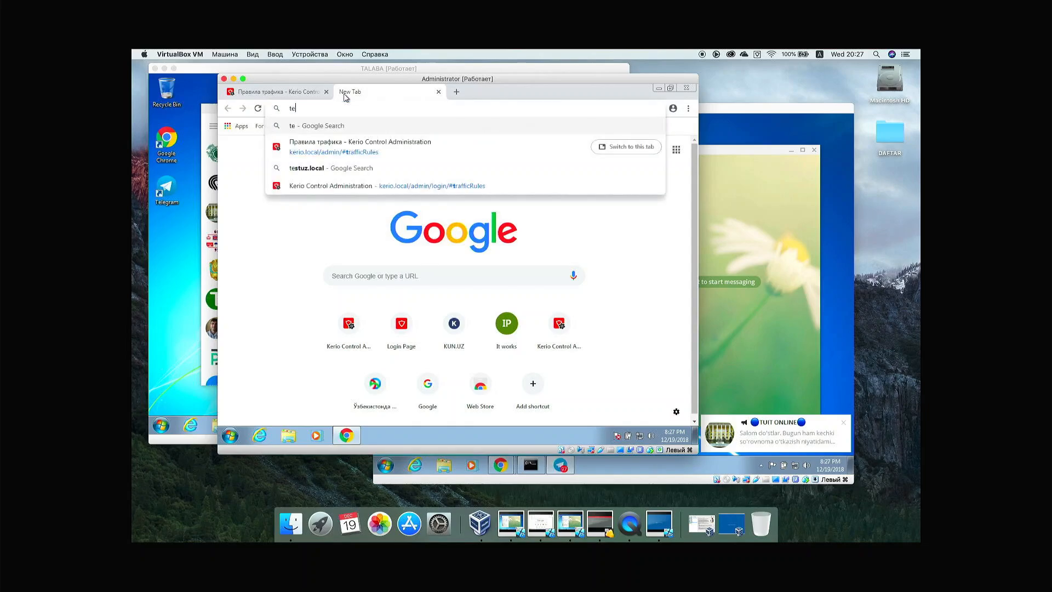
text(legram )
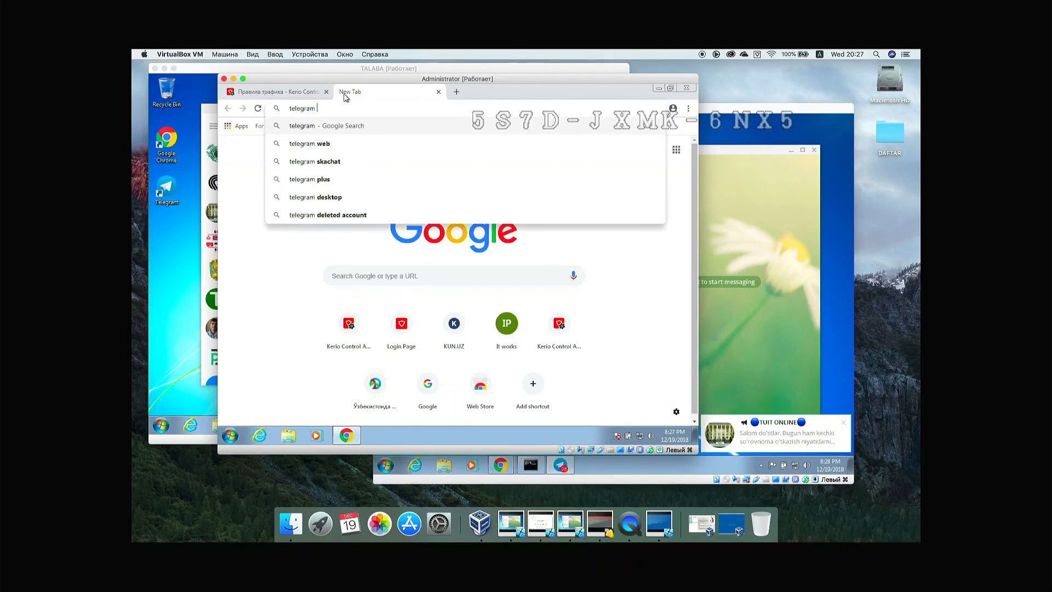
text(ip rang)
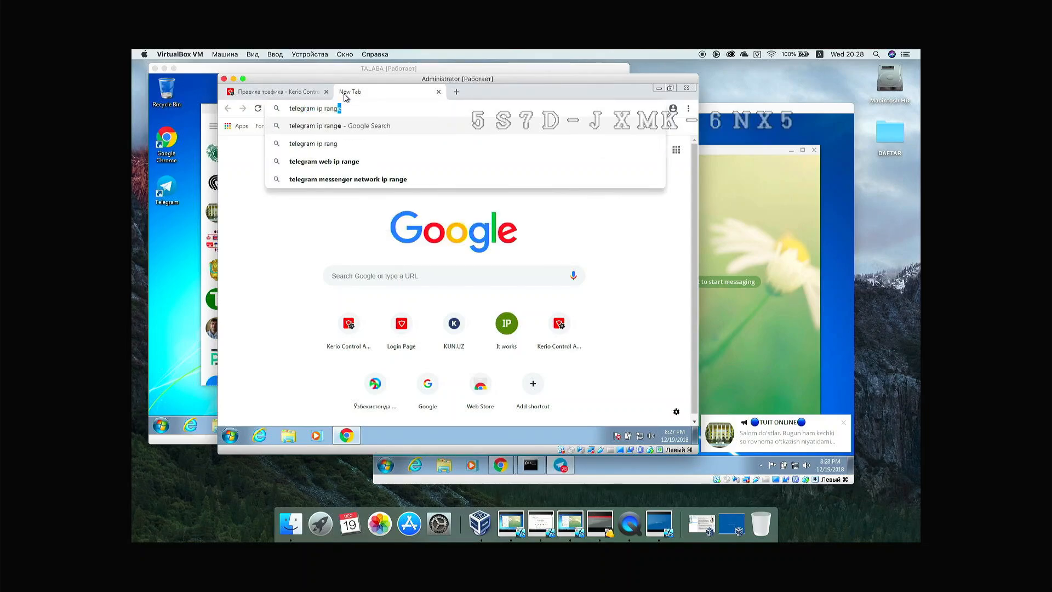
text(e)
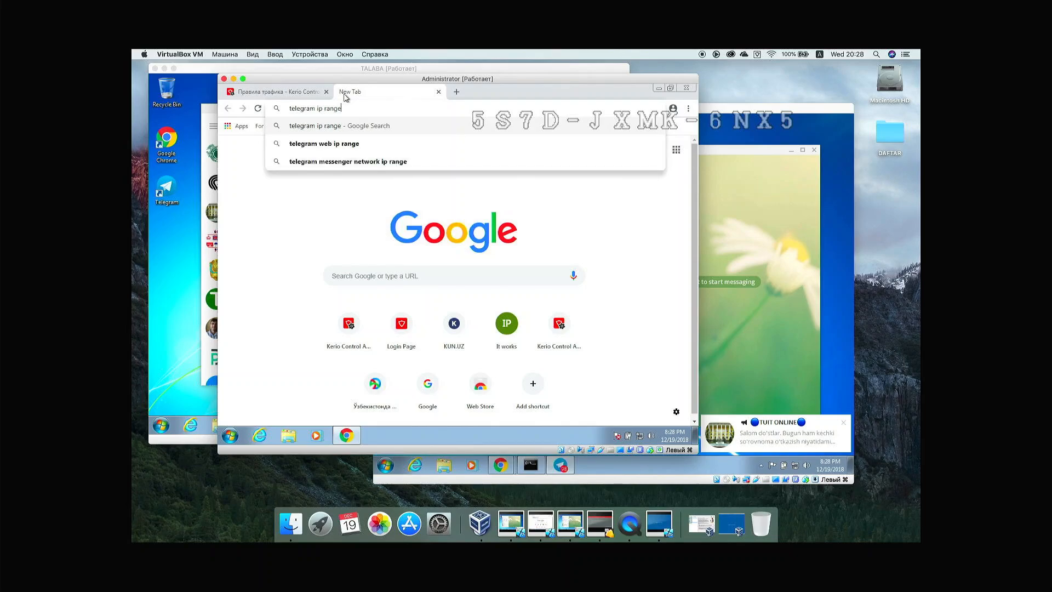
key(Return)
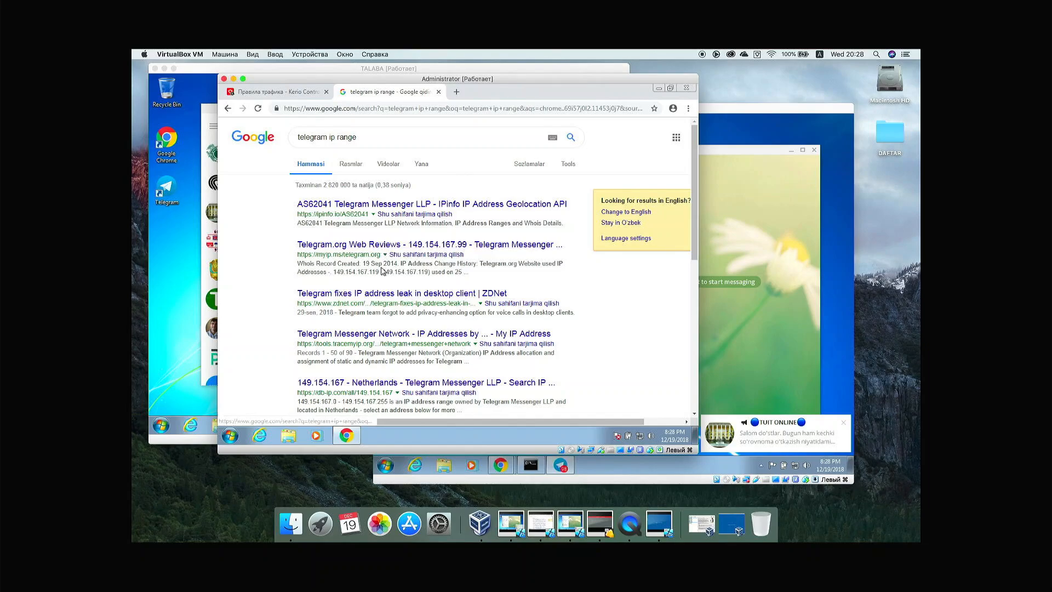
Step: Open ipinfo.io's AS62041 IP ranges, copy 149.154.160.0/20, and return to the Kerio tab
click(398, 205)
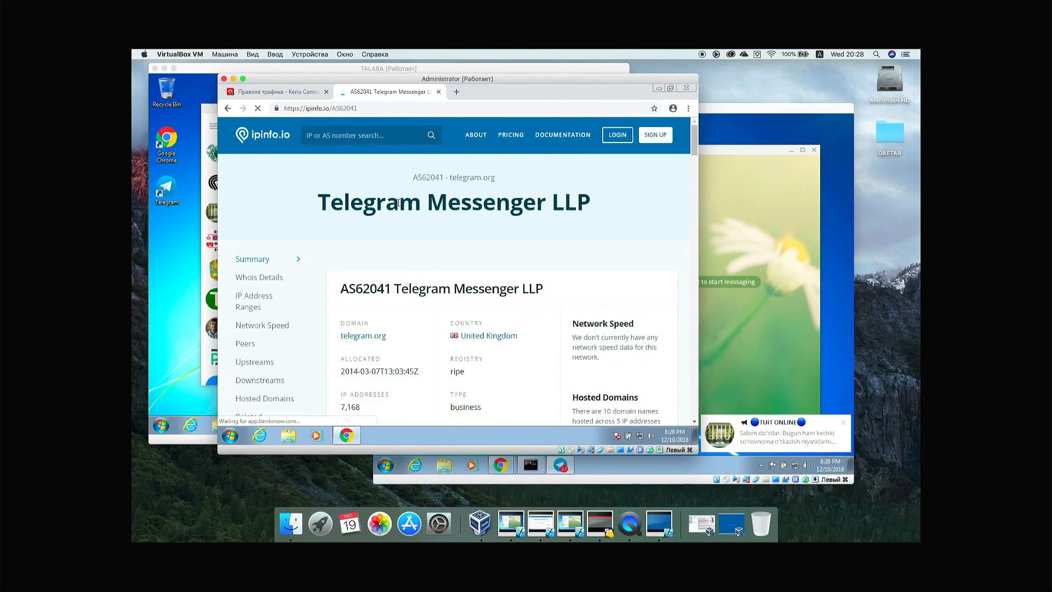
scroll(412, 236, down, 1)
scroll(413, 236, down, 1)
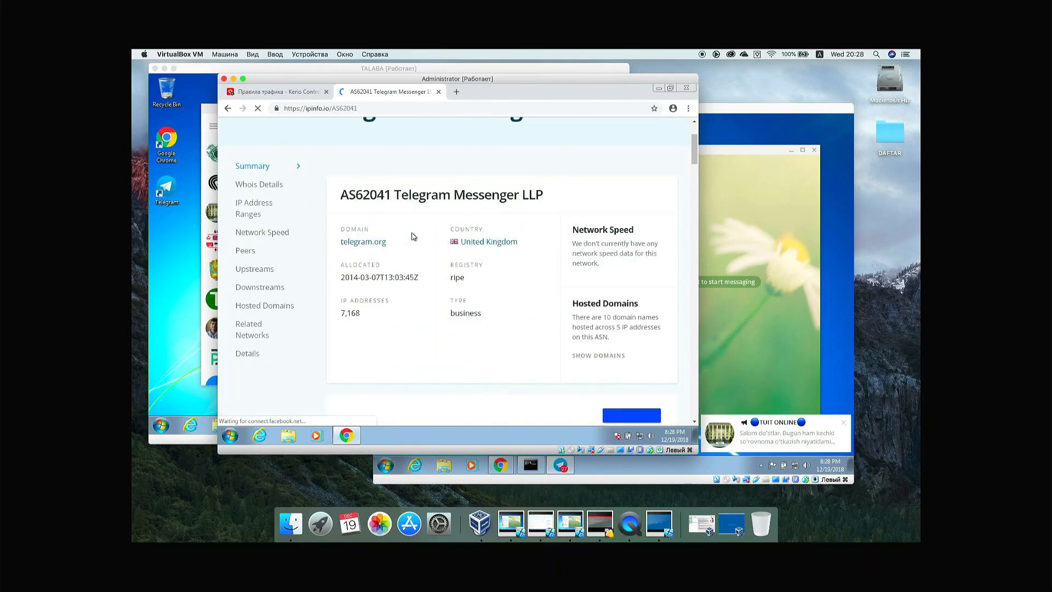
click(268, 212)
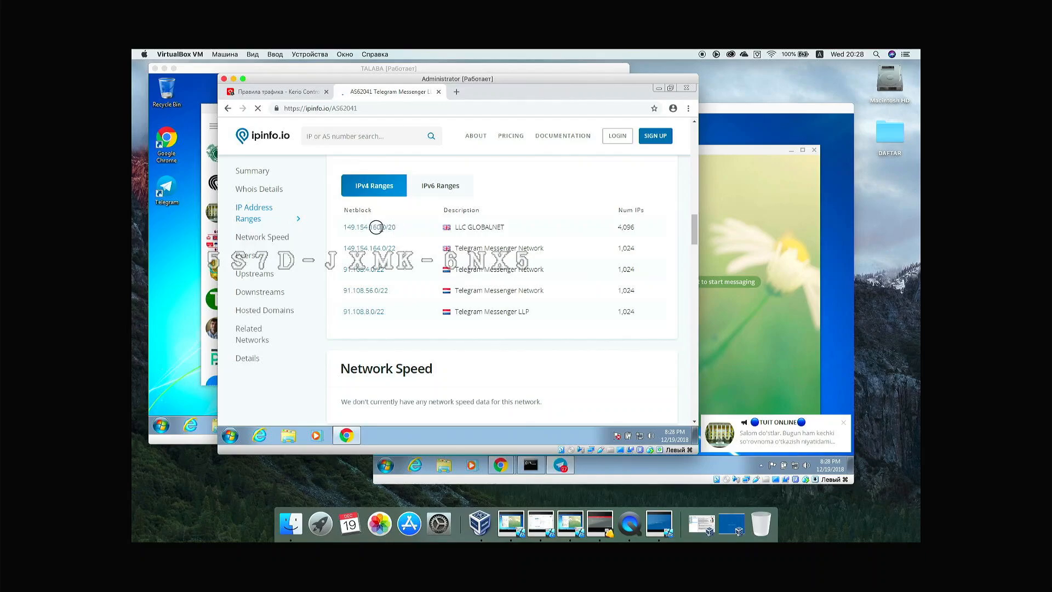
drag(376, 227, 344, 227)
key(ctrl+c)
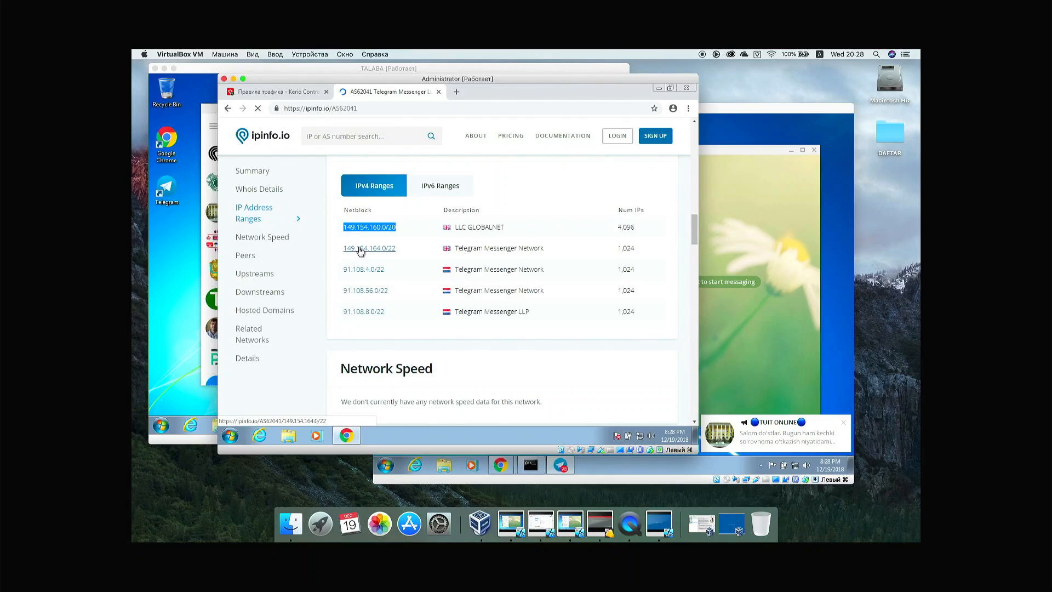
click(295, 93)
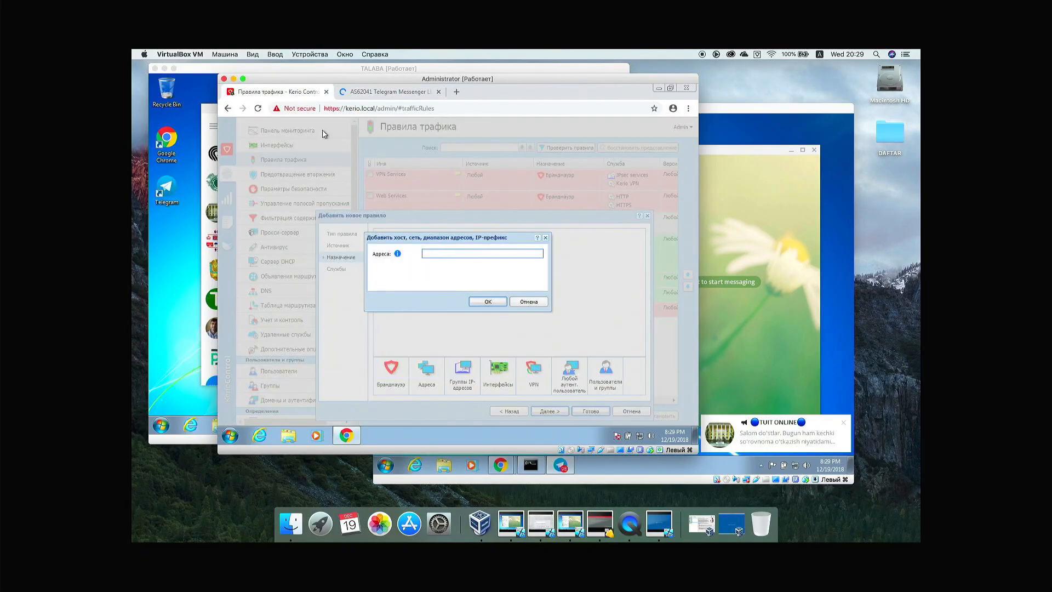
Step: Add 149.154.160.0/20 and 149.154.164.0/22 from ipinfo.io as rule destinations
key(ctrl+v)
click(489, 301)
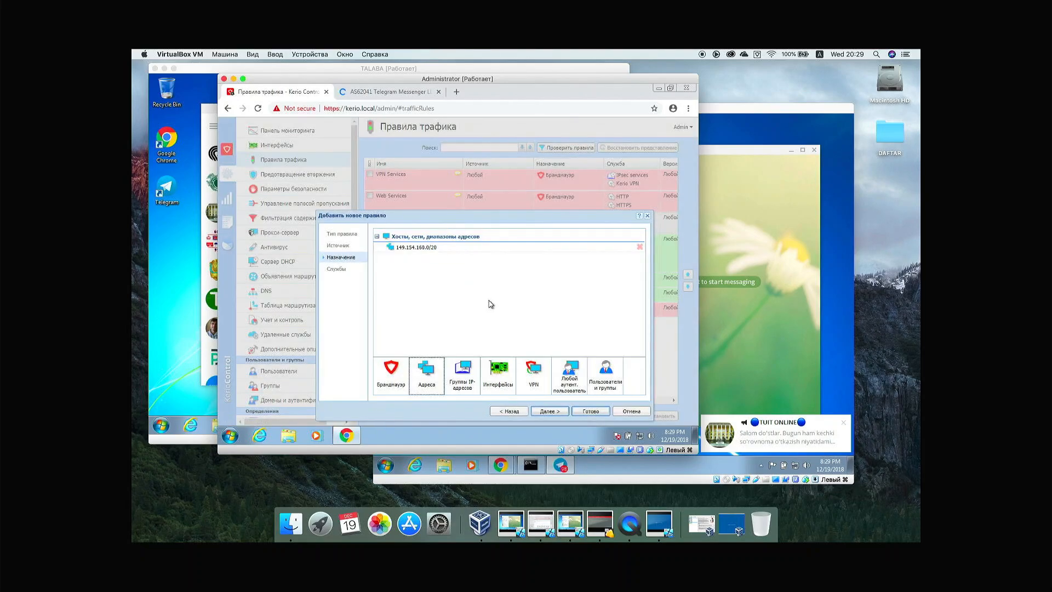
click(437, 368)
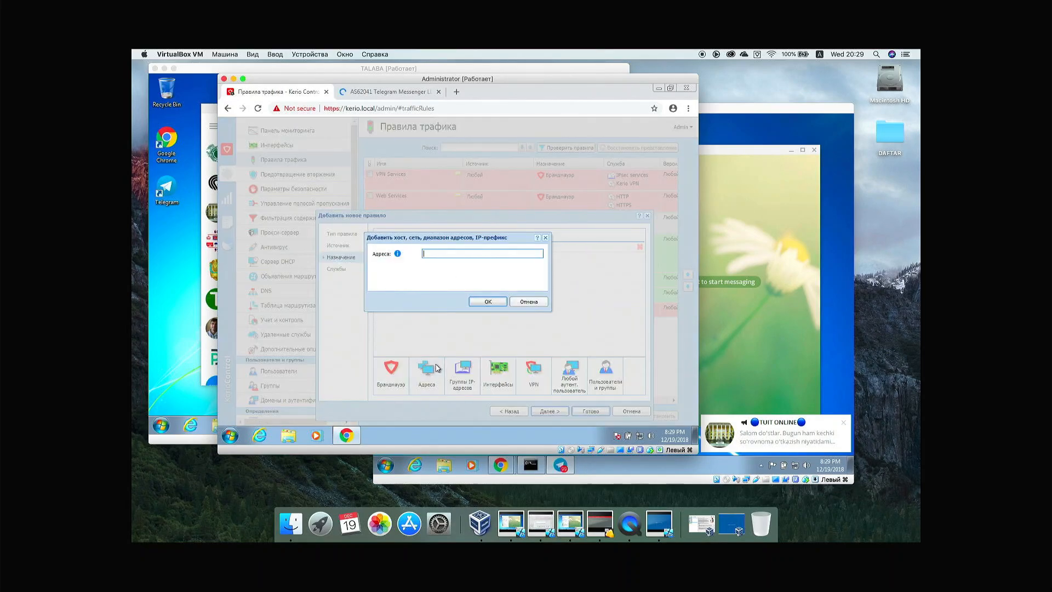
click(398, 93)
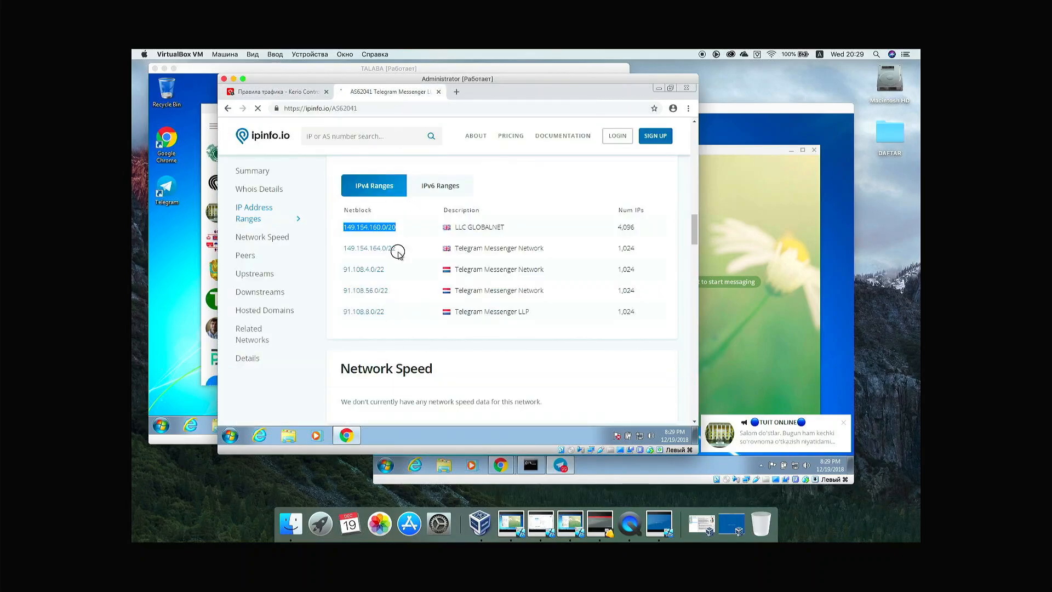
drag(398, 249, 338, 253)
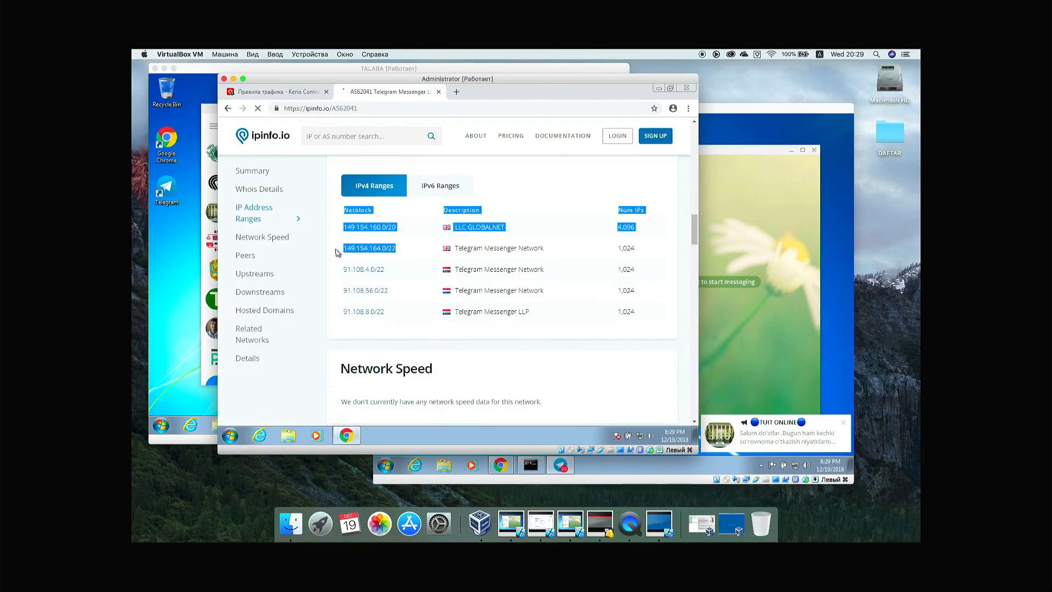
click(402, 251)
drag(399, 249, 344, 248)
key(ctrl+c)
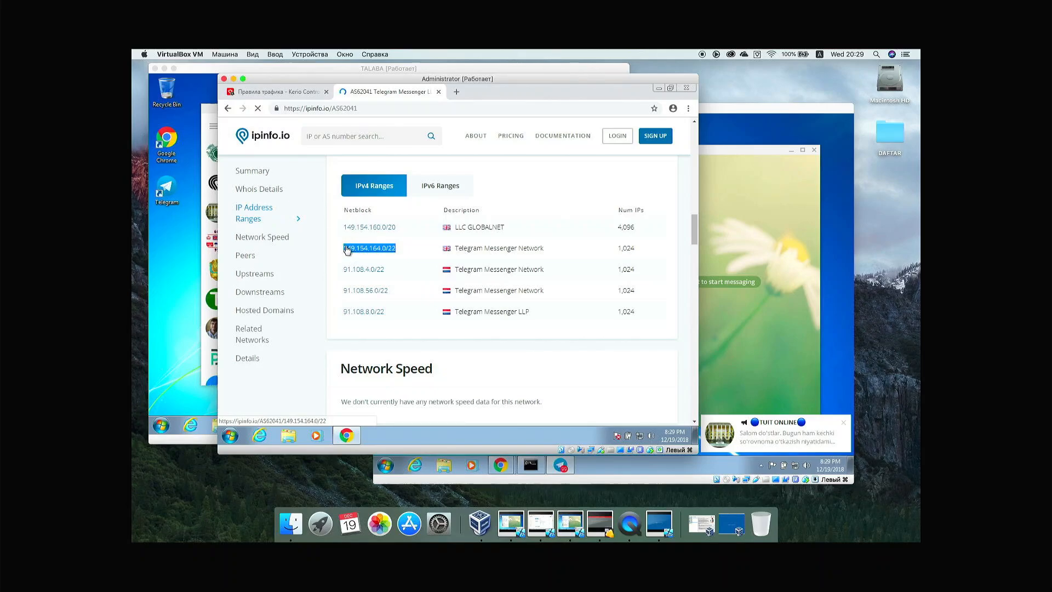
click(296, 92)
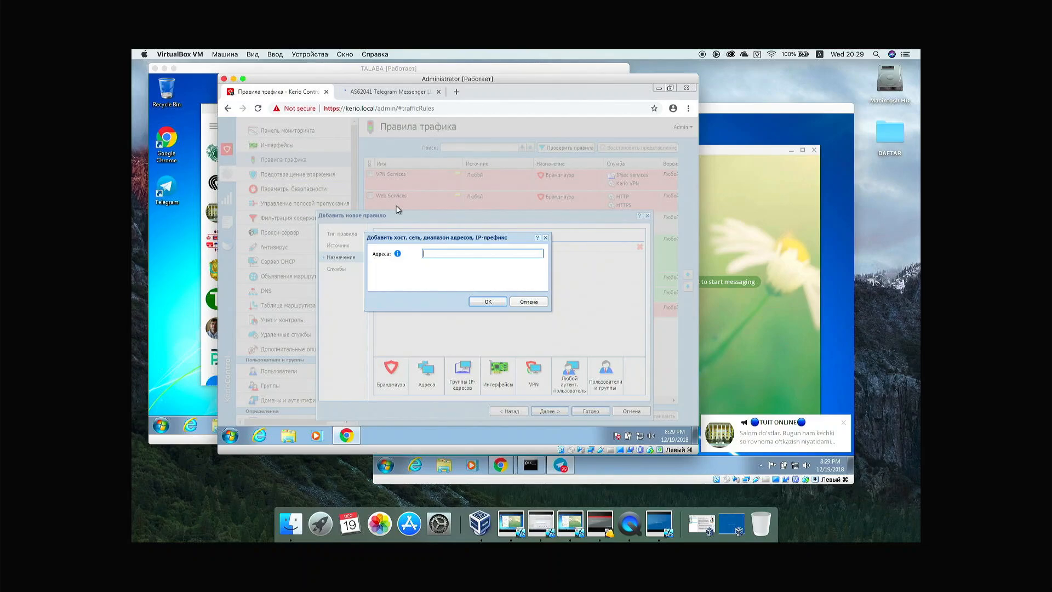
key(ctrl+v)
click(488, 302)
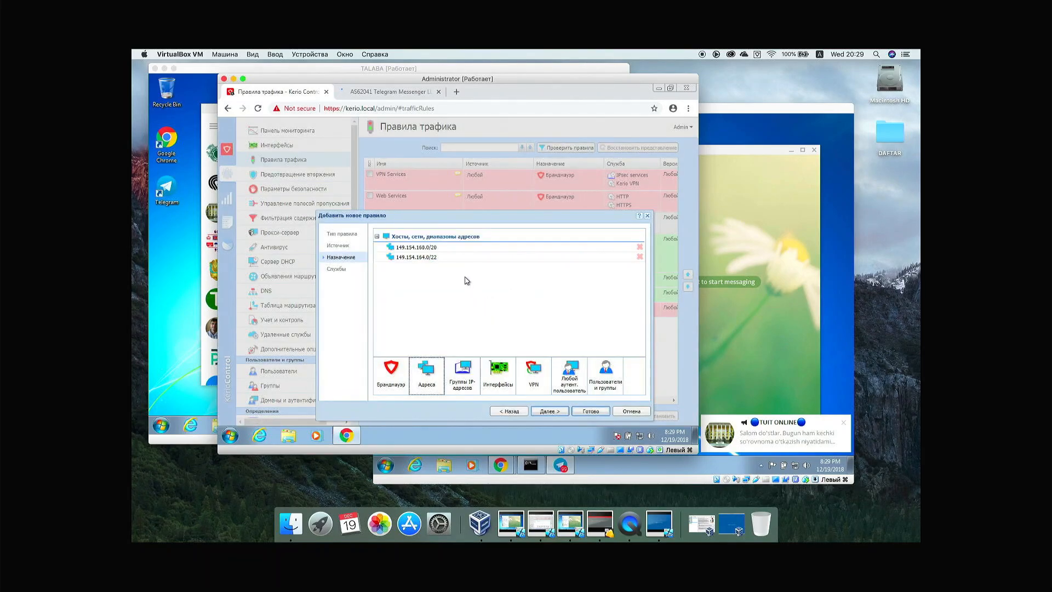
Step: Copy and add 91.108.4.0/22 and 91.108.56.0/22 as further destinations
click(382, 93)
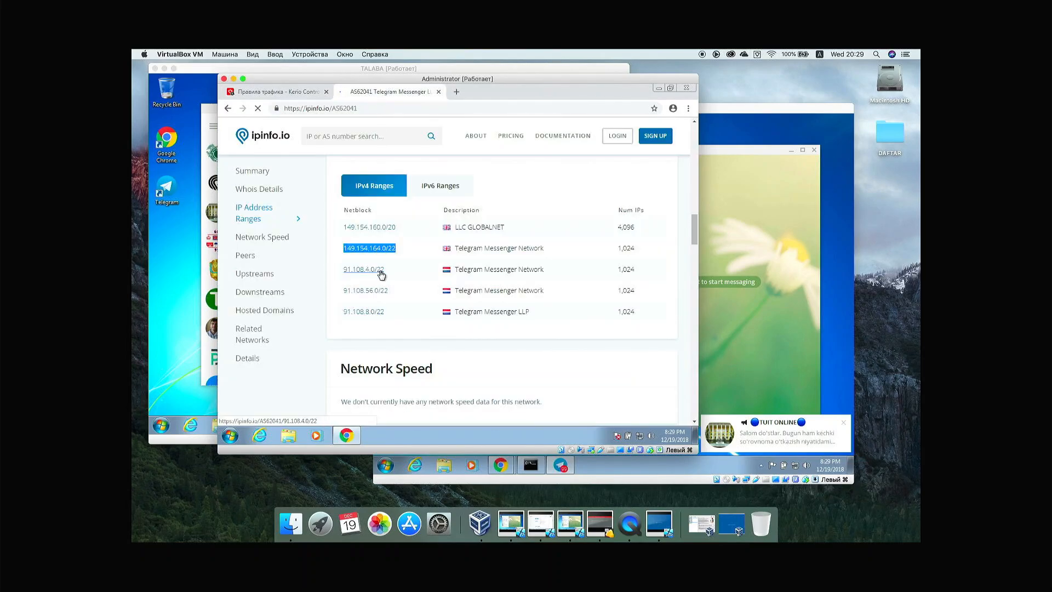
drag(384, 270, 344, 271)
key(ctrl+c)
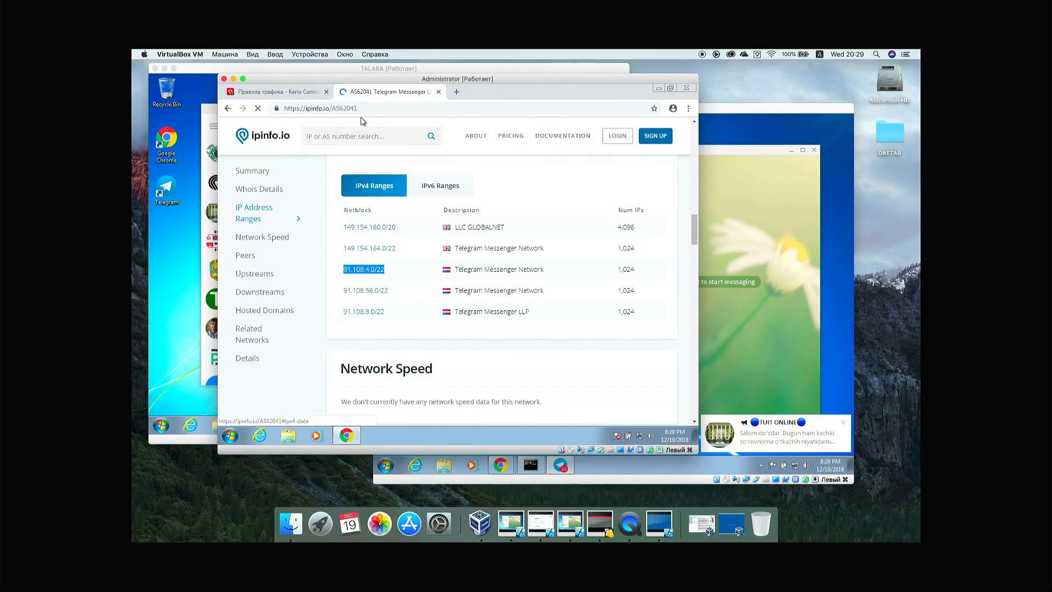
click(284, 91)
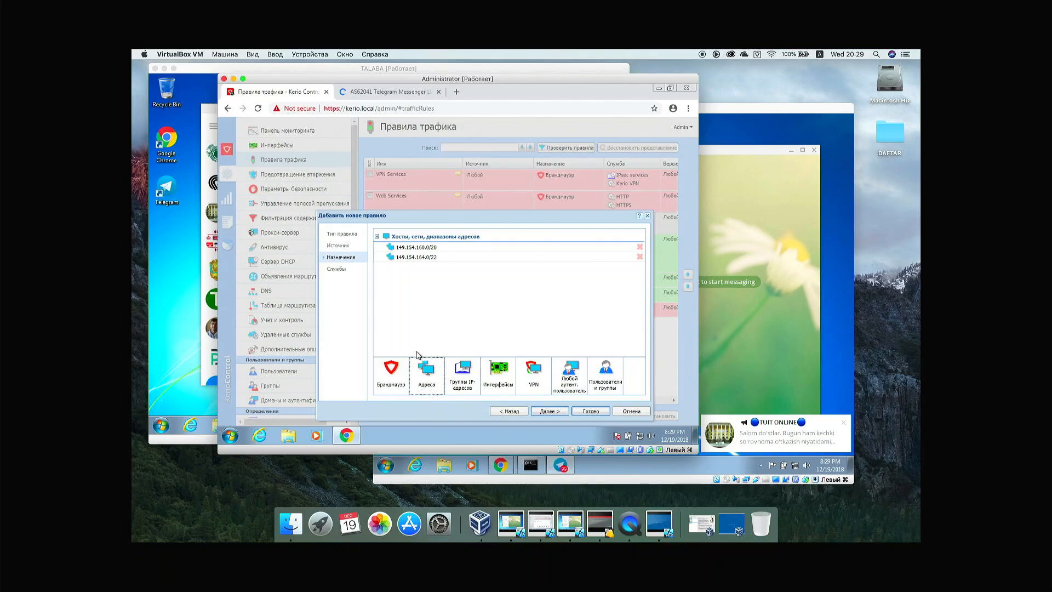
click(419, 366)
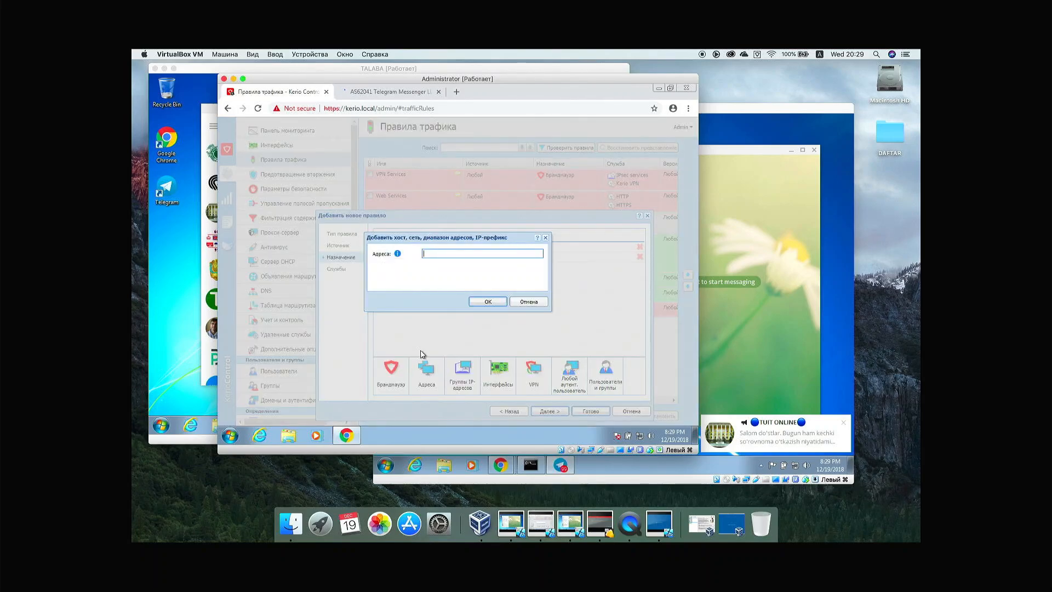
key(ctrl+v)
click(481, 303)
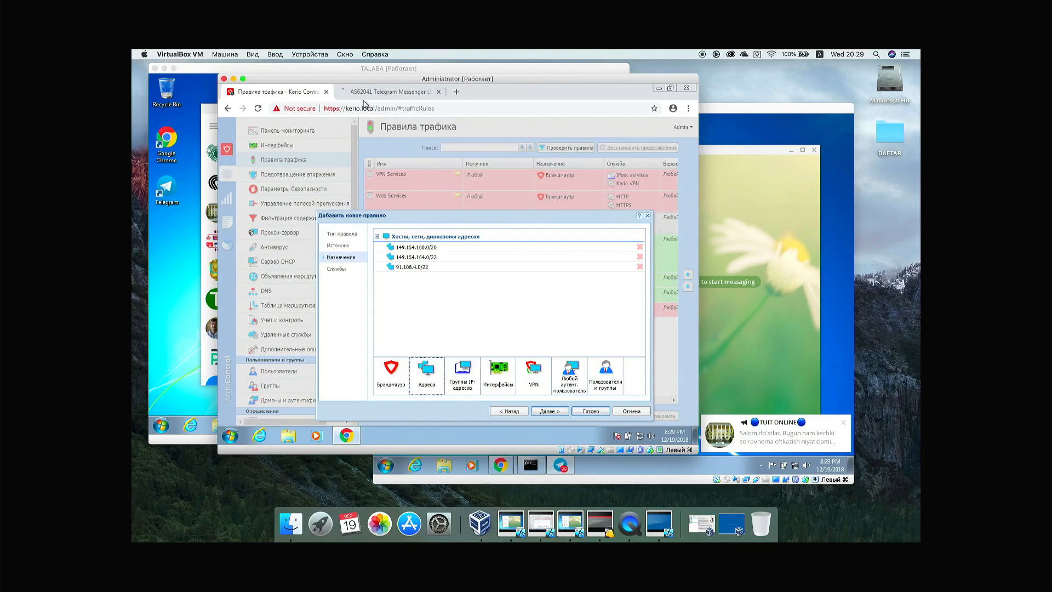
click(378, 92)
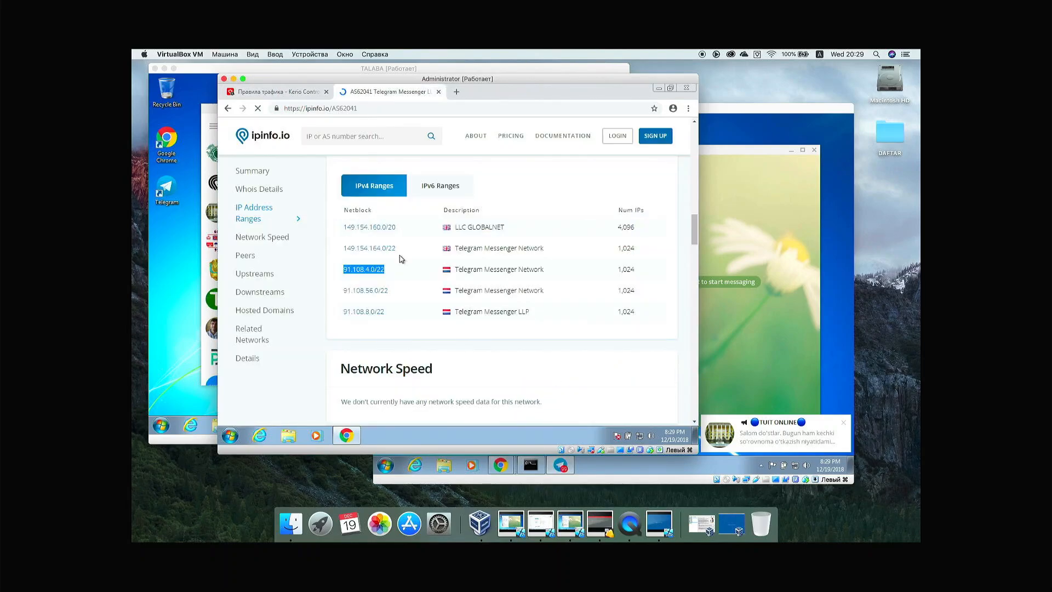
drag(389, 290, 344, 293)
key(ctrl+c)
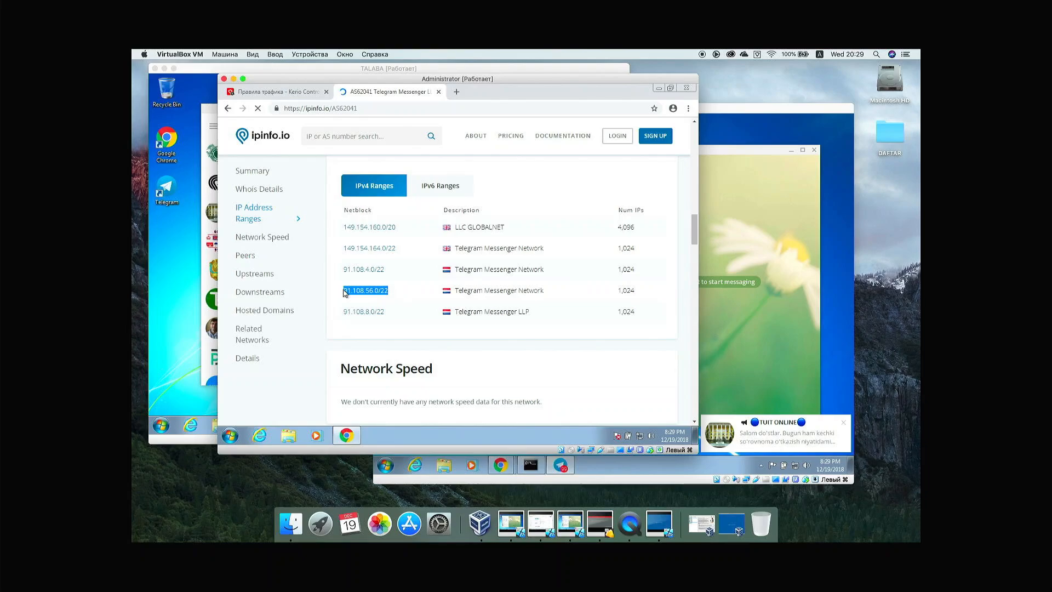
click(291, 95)
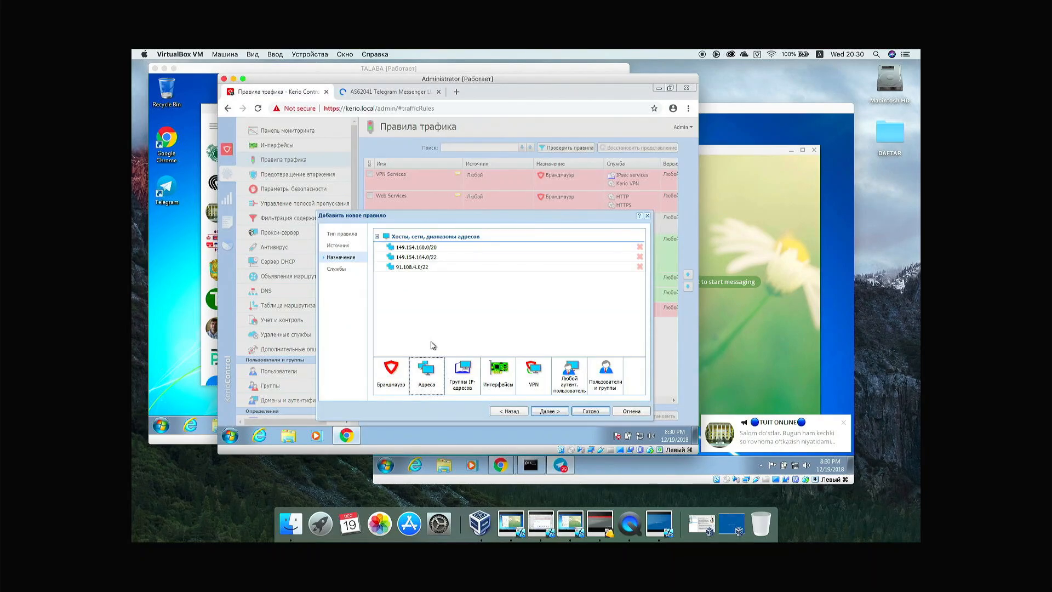
click(423, 368)
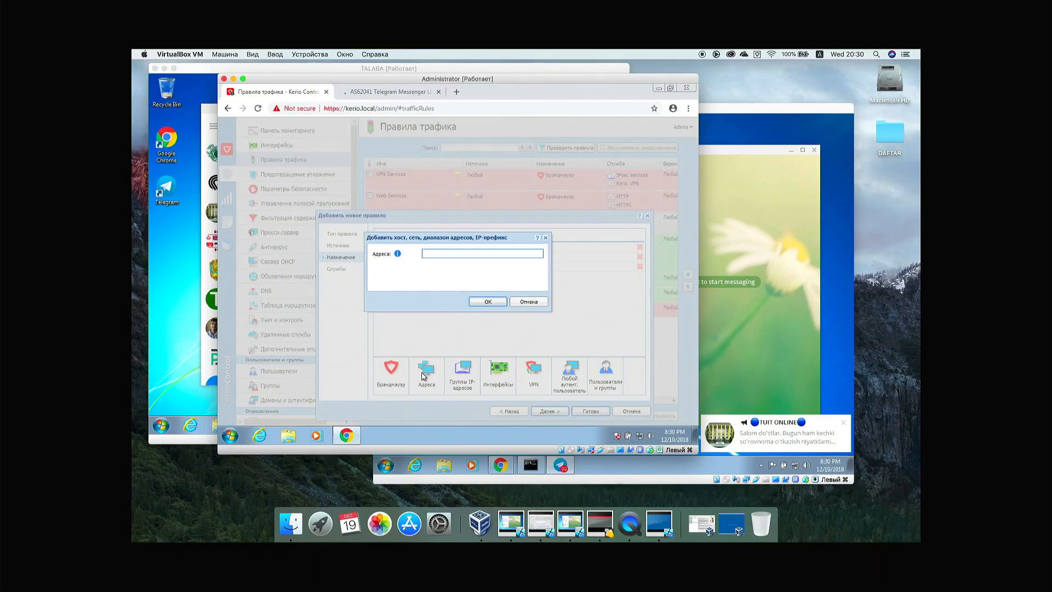
key(ctrl+v)
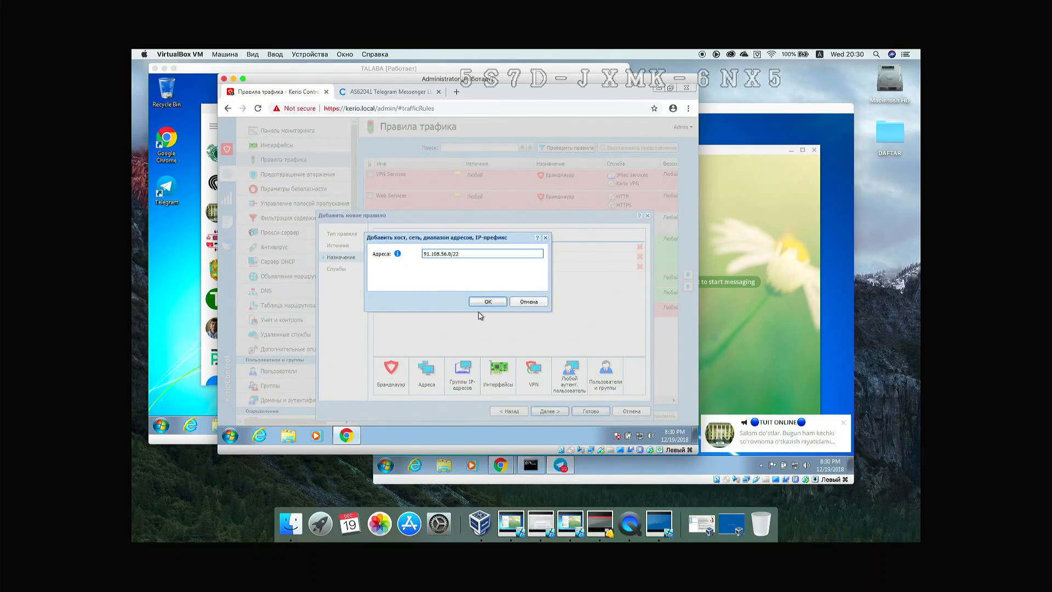
click(487, 302)
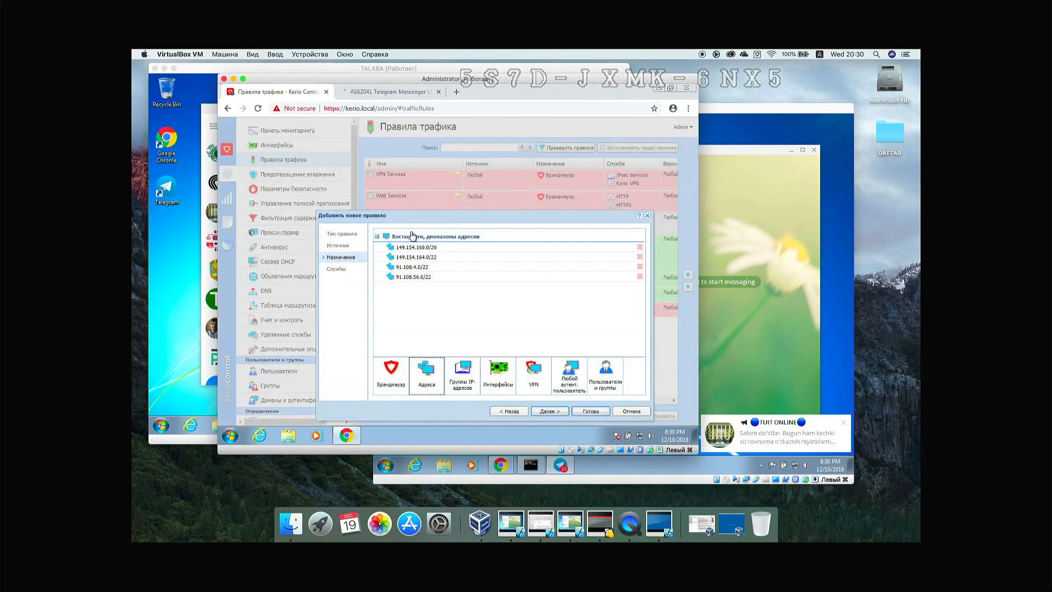
Step: Add 91.108.8.0/22 as the fifth destination and continue to the Services step
click(365, 94)
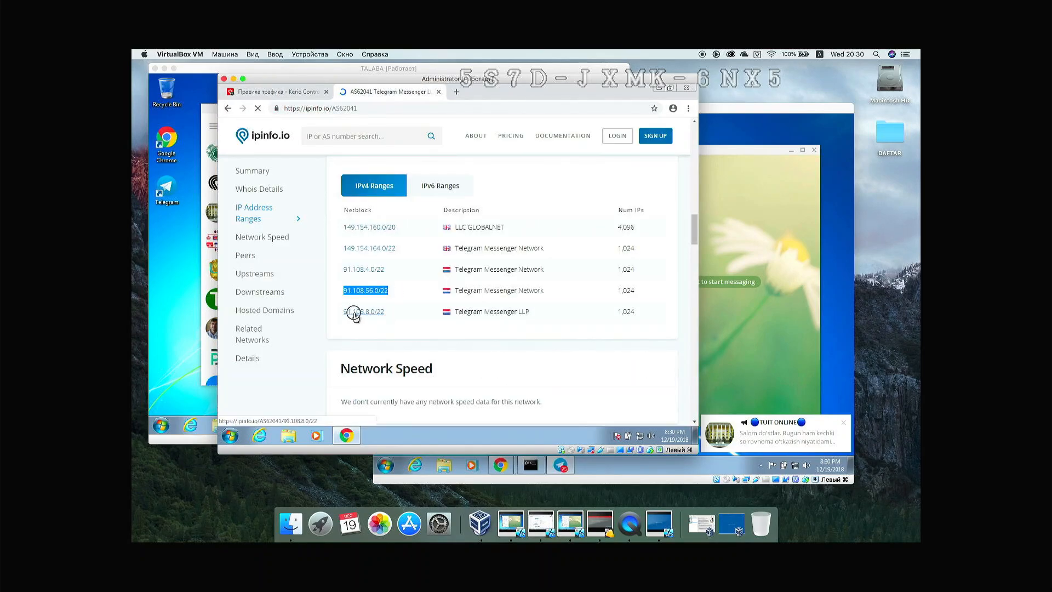
drag(354, 313, 347, 314)
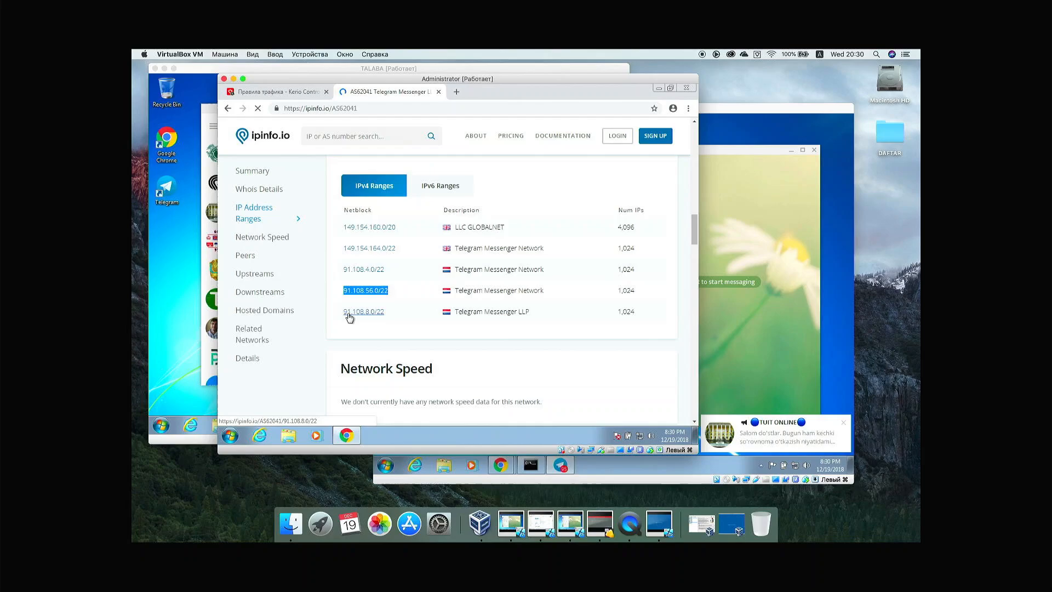
click(398, 316)
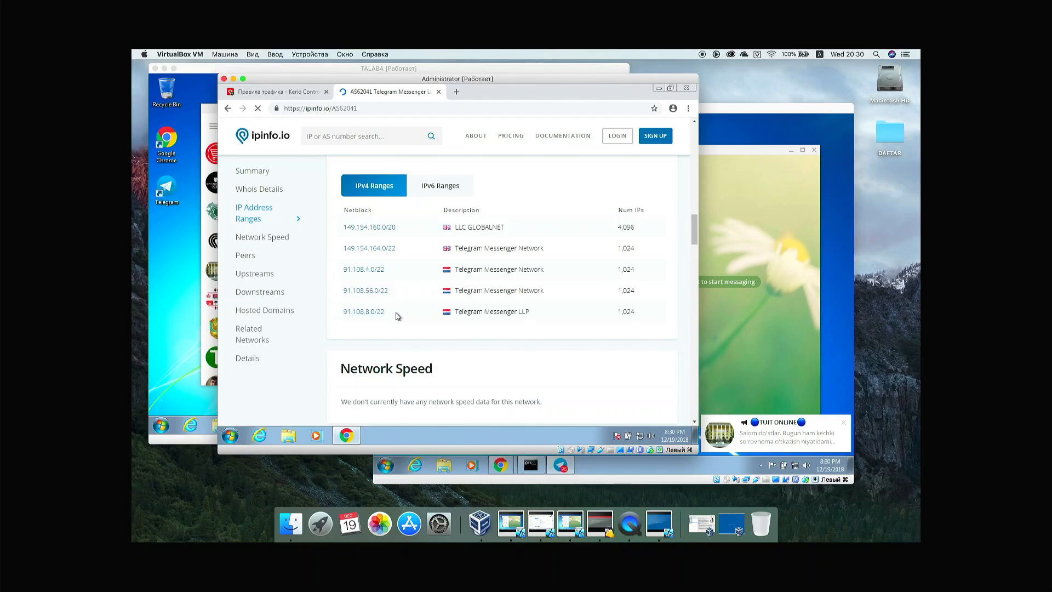
drag(398, 316, 341, 312)
key(ctrl+c)
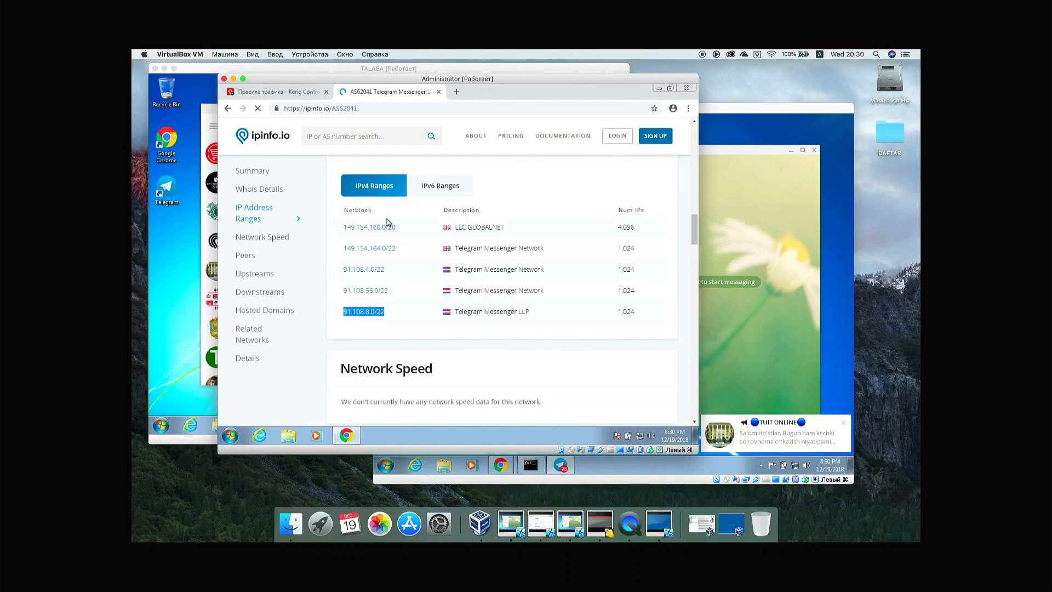
click(306, 94)
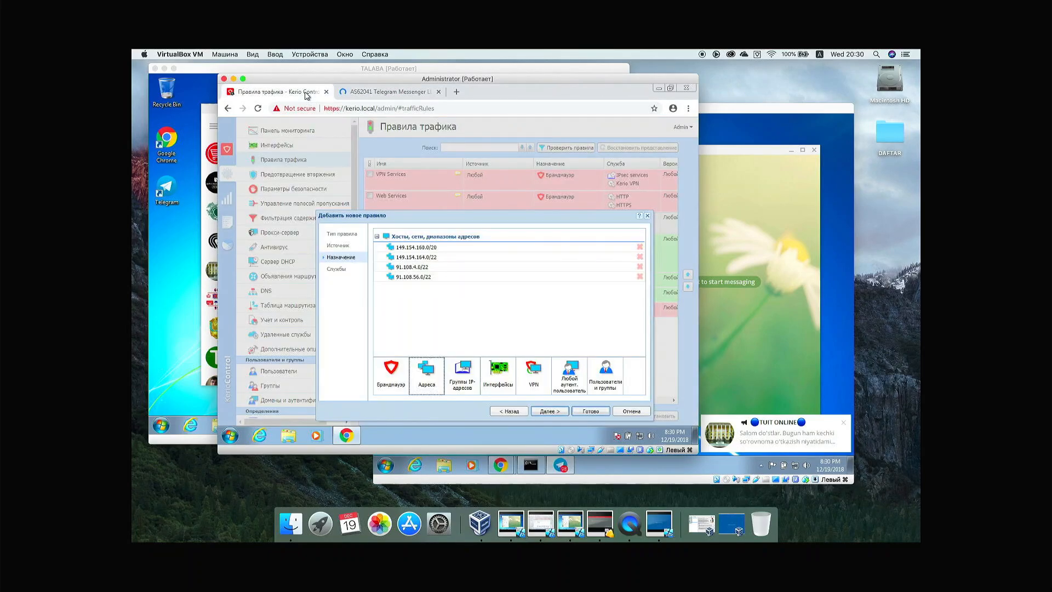
click(420, 367)
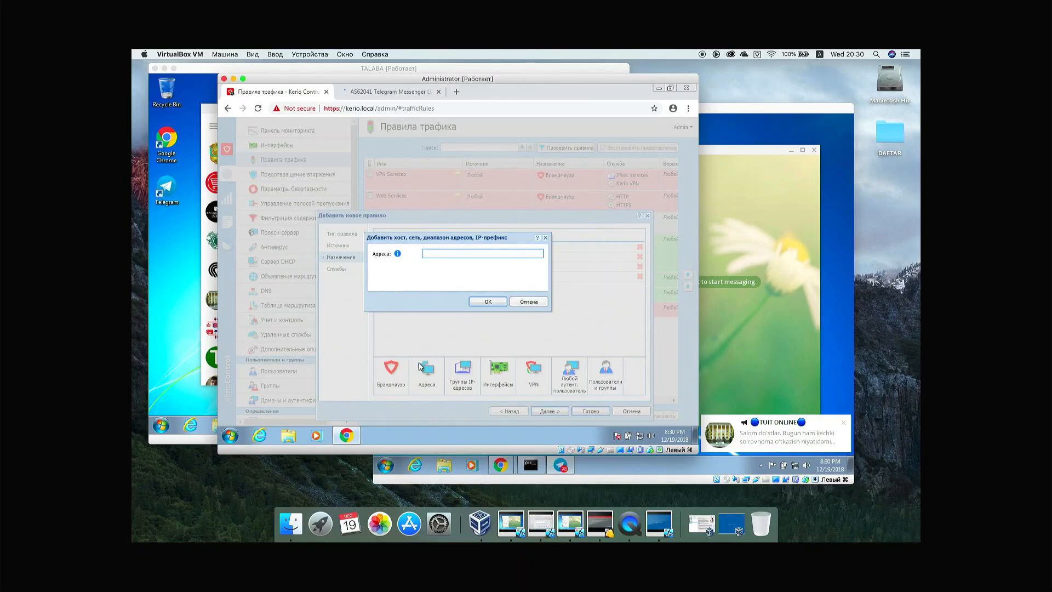
key(ctrl+v)
click(488, 302)
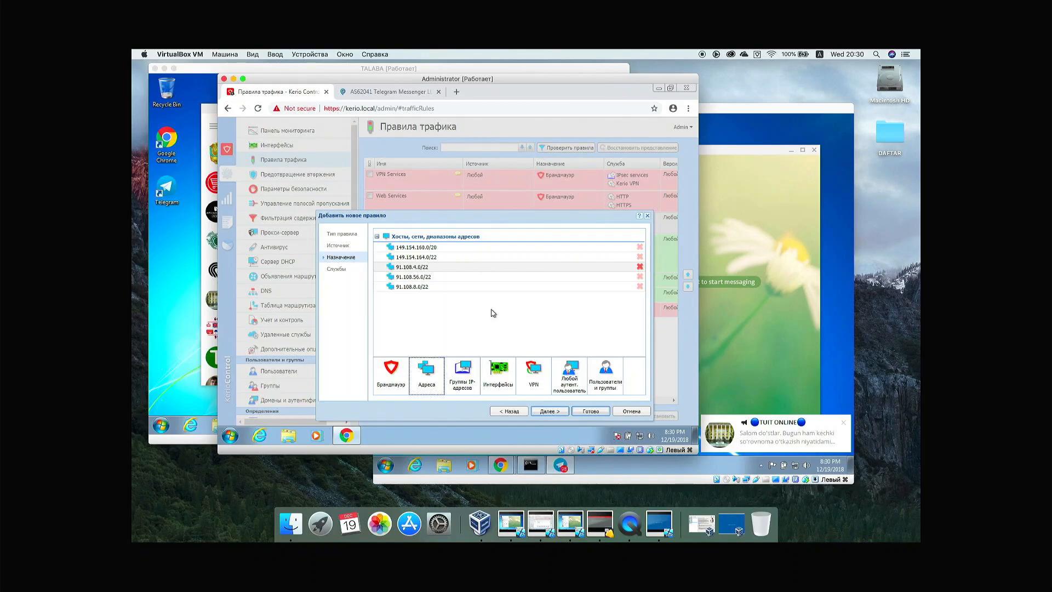
click(544, 412)
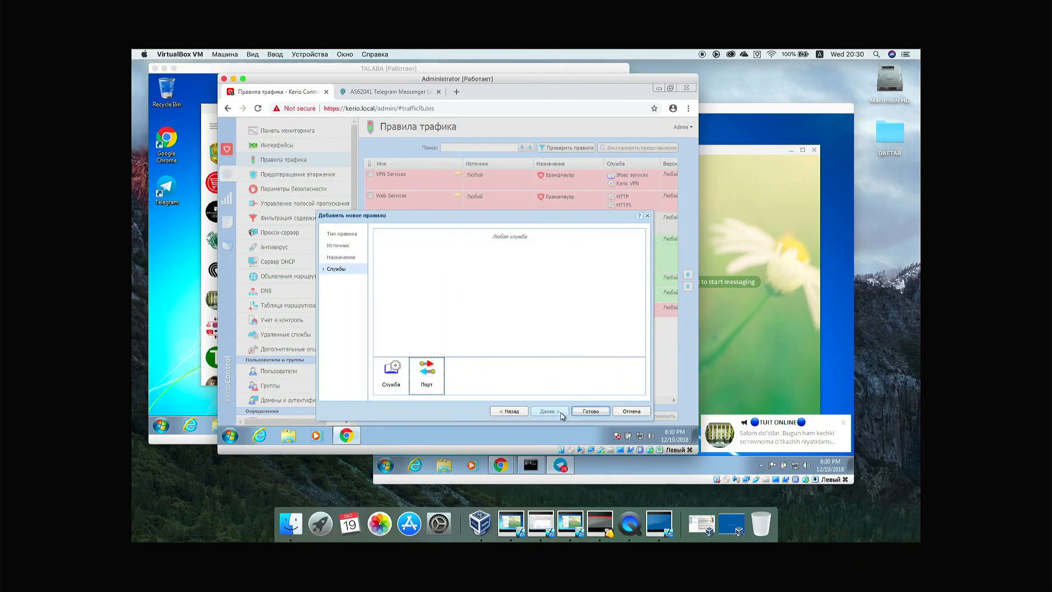
Step: Finish the wizard to create the rule and scroll the rules table right to the Действие column
click(589, 411)
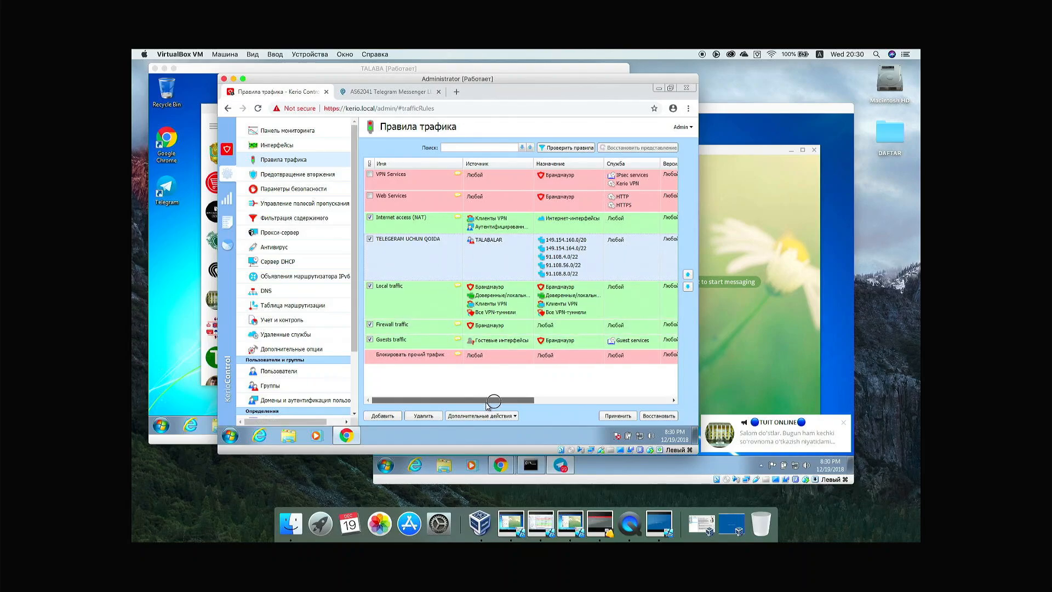
drag(488, 401, 541, 397)
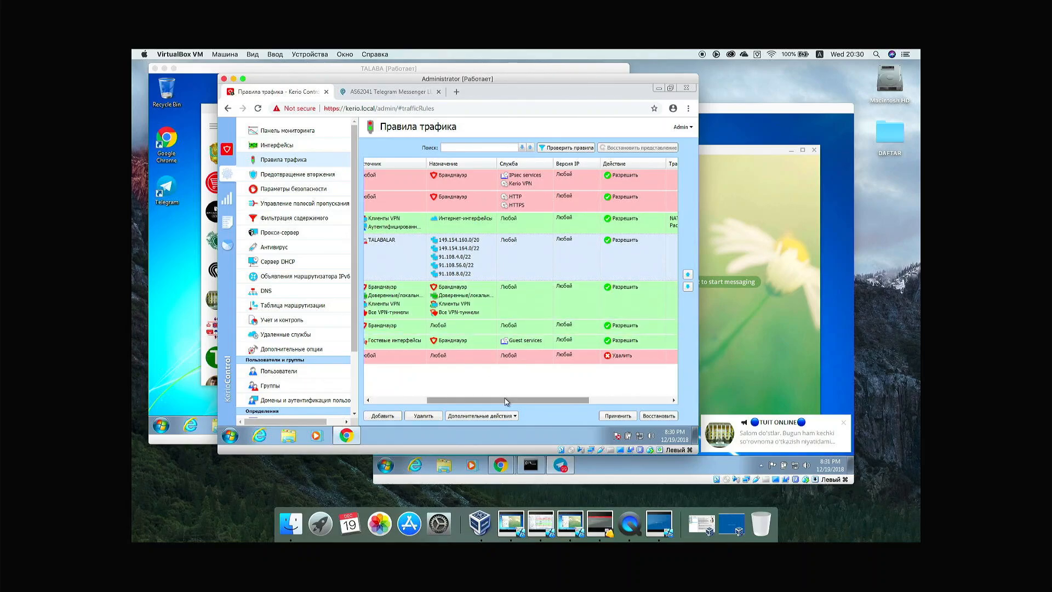
drag(505, 402, 535, 398)
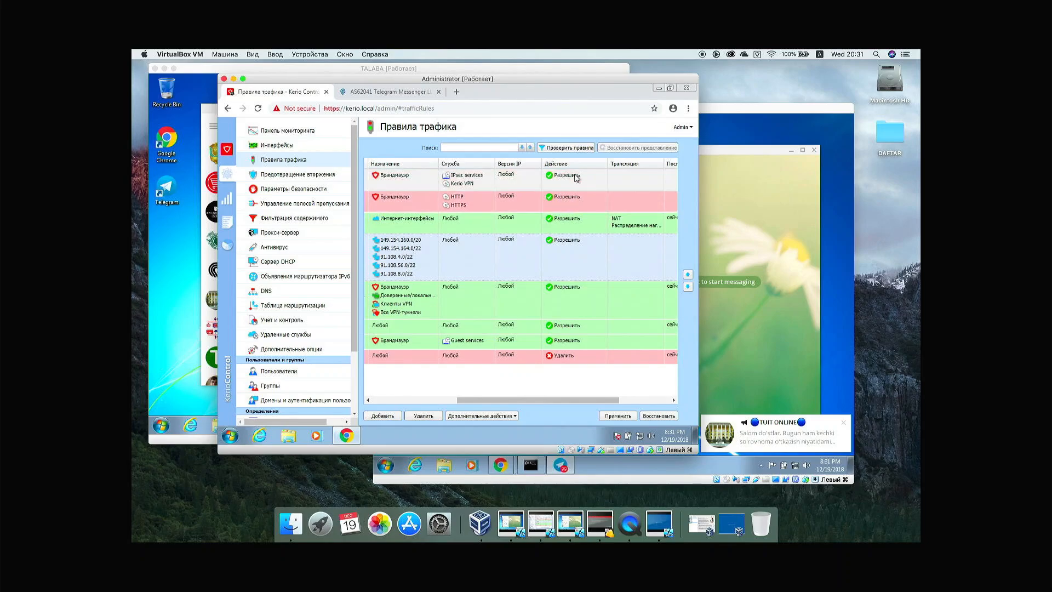
Step: Change the Telegram rule's action to Удалить (drop) and apply, accepting the NAT override warning
double_click(567, 256)
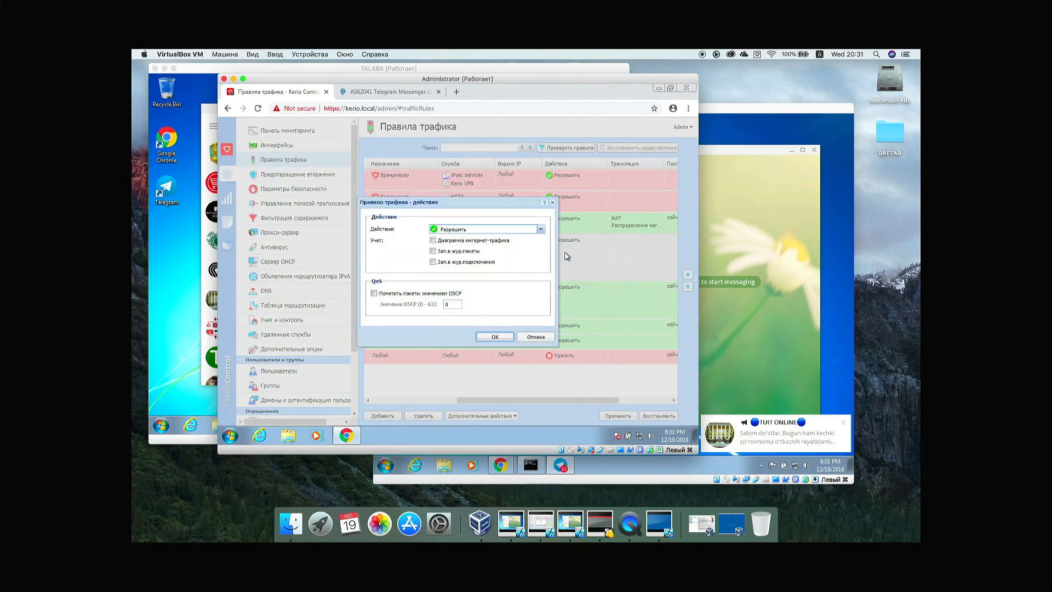
click(541, 230)
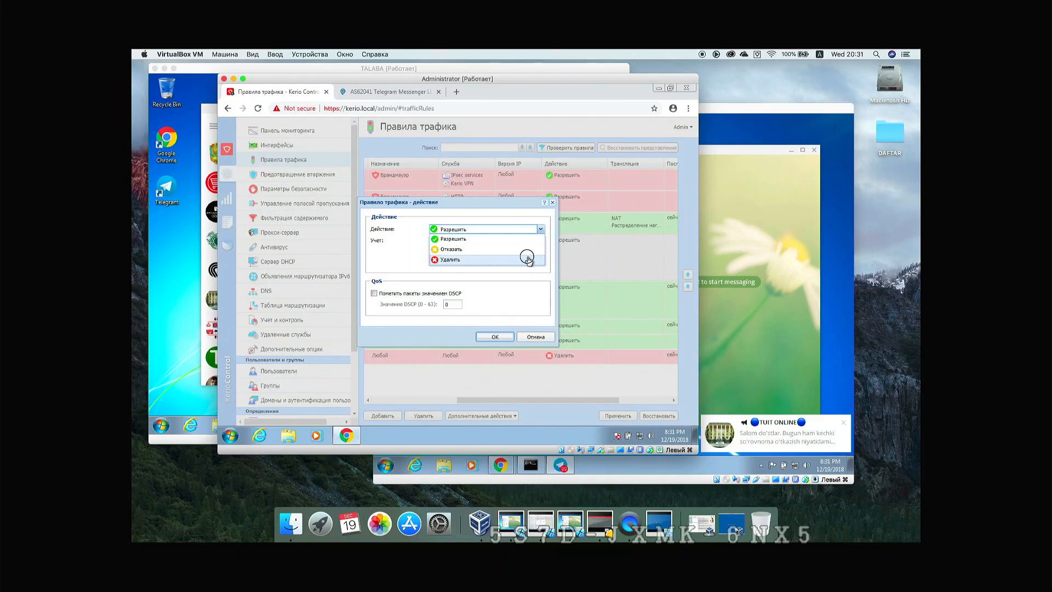
click(528, 258)
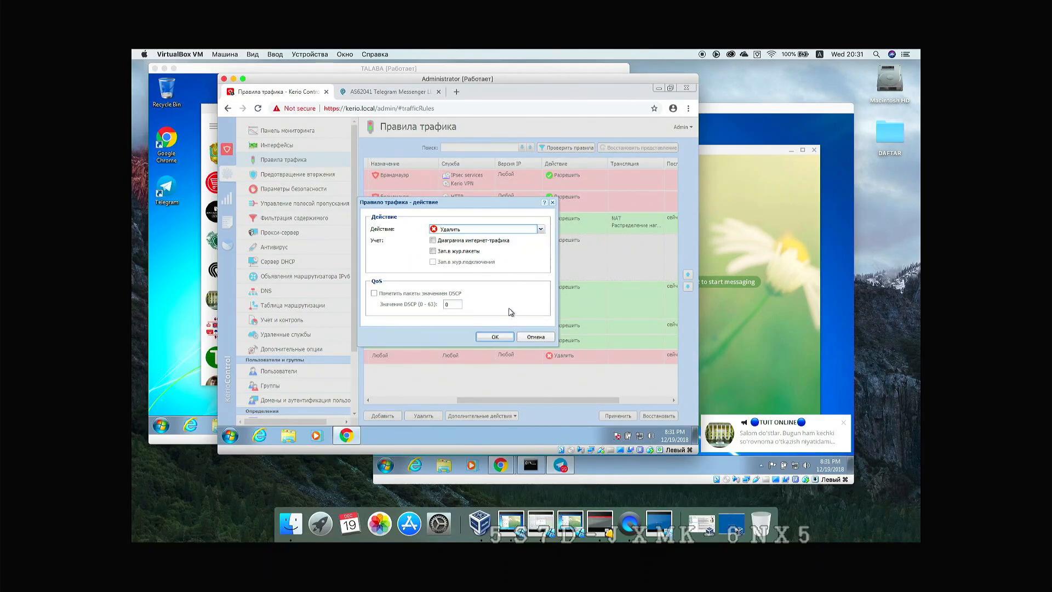
click(504, 335)
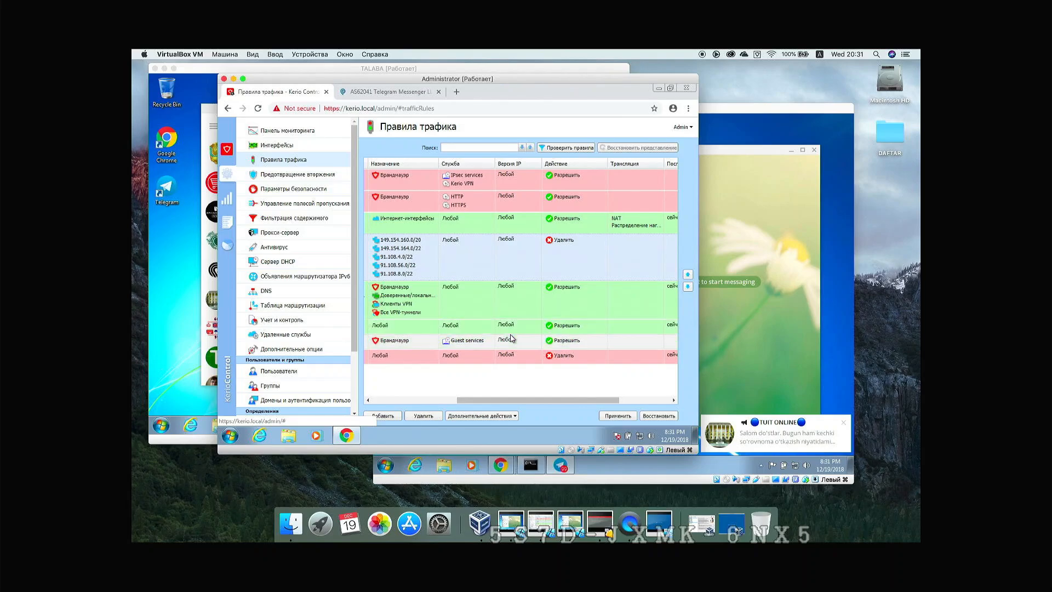
click(614, 416)
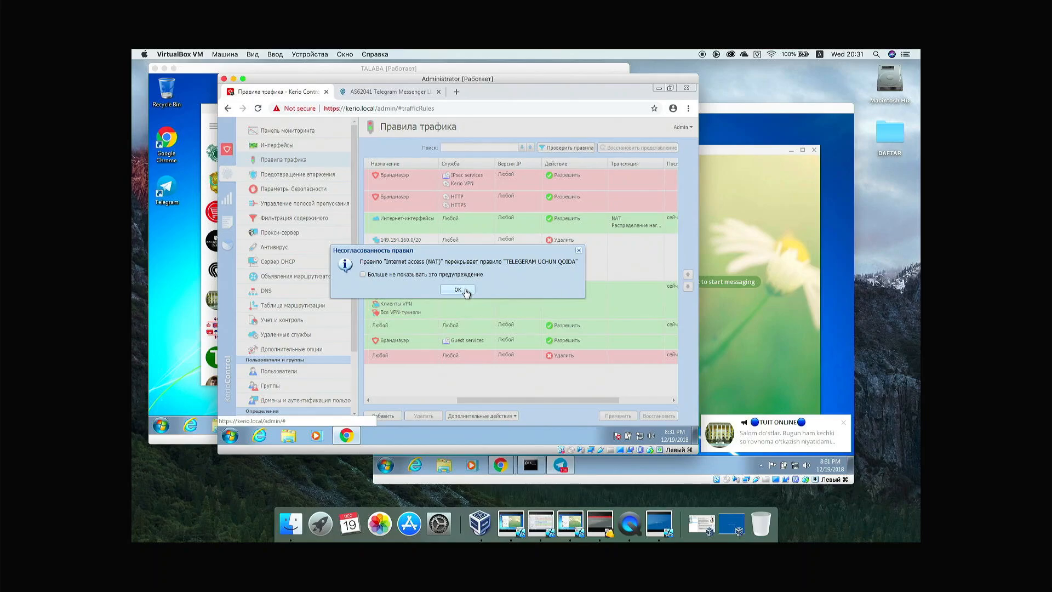
click(458, 290)
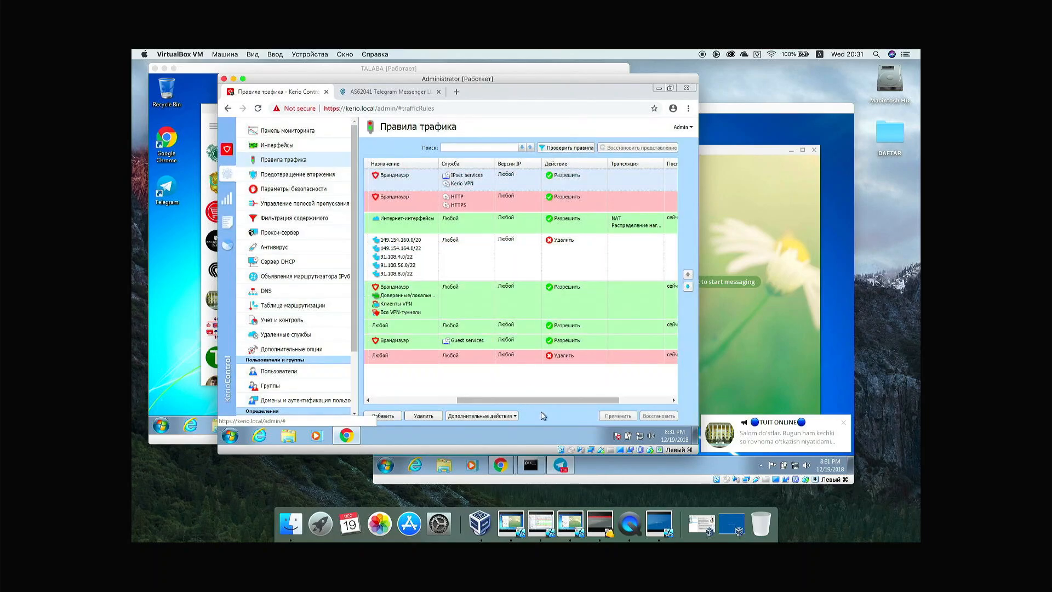
Step: Drag TELEGERAM UCHUN QOIDA above Internet access (NAT) and apply the new rule order
drag(541, 400, 430, 391)
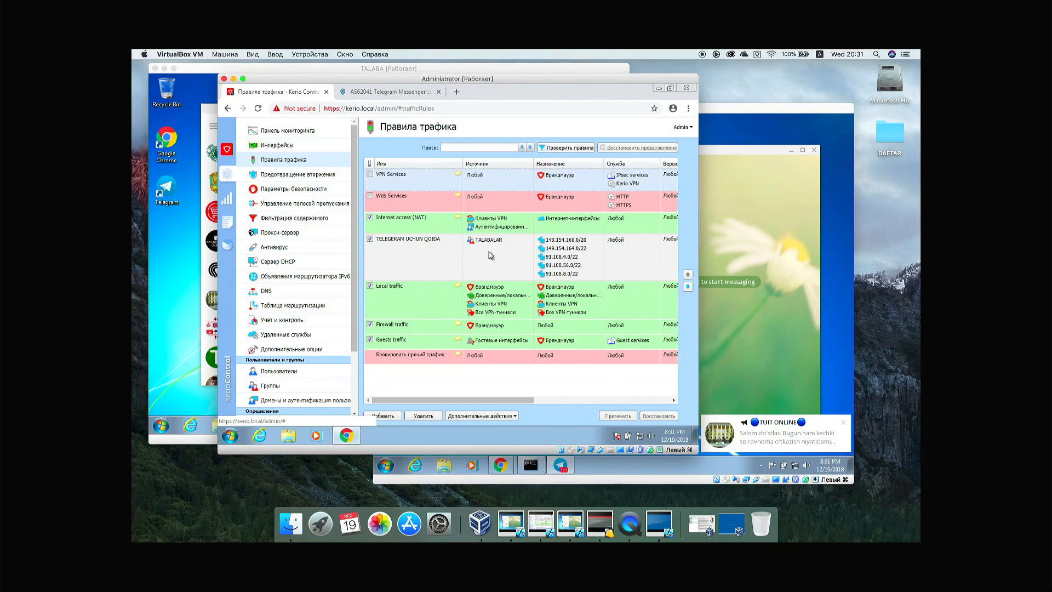
click(461, 259)
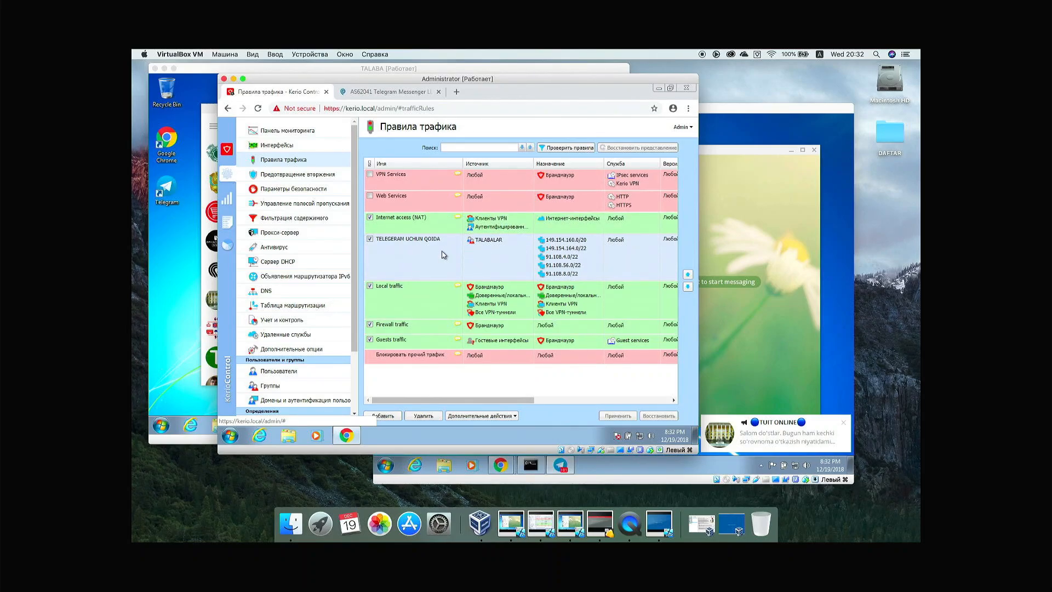
drag(429, 259, 428, 218)
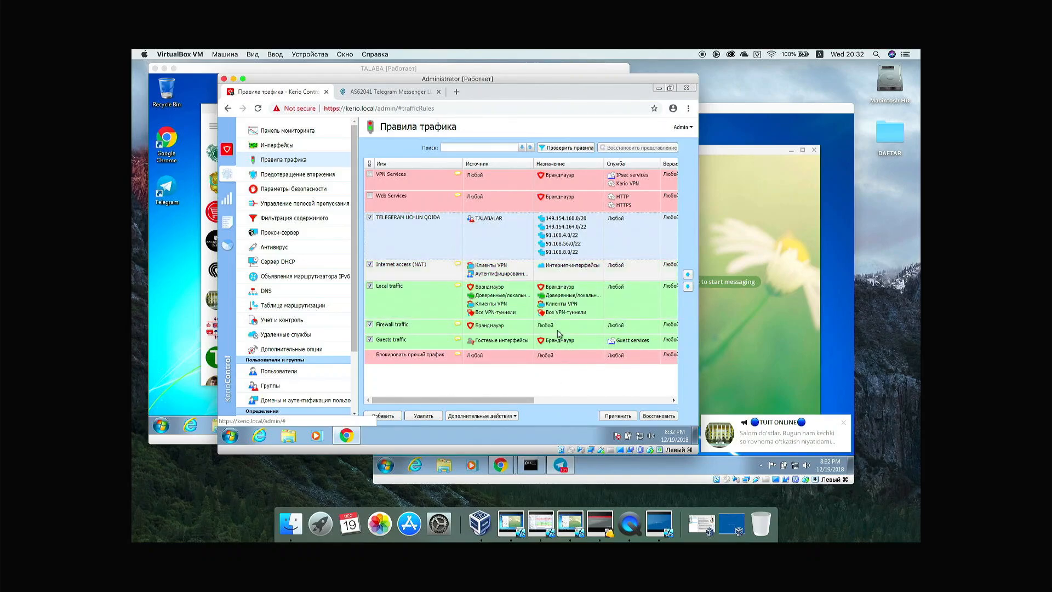
click(617, 415)
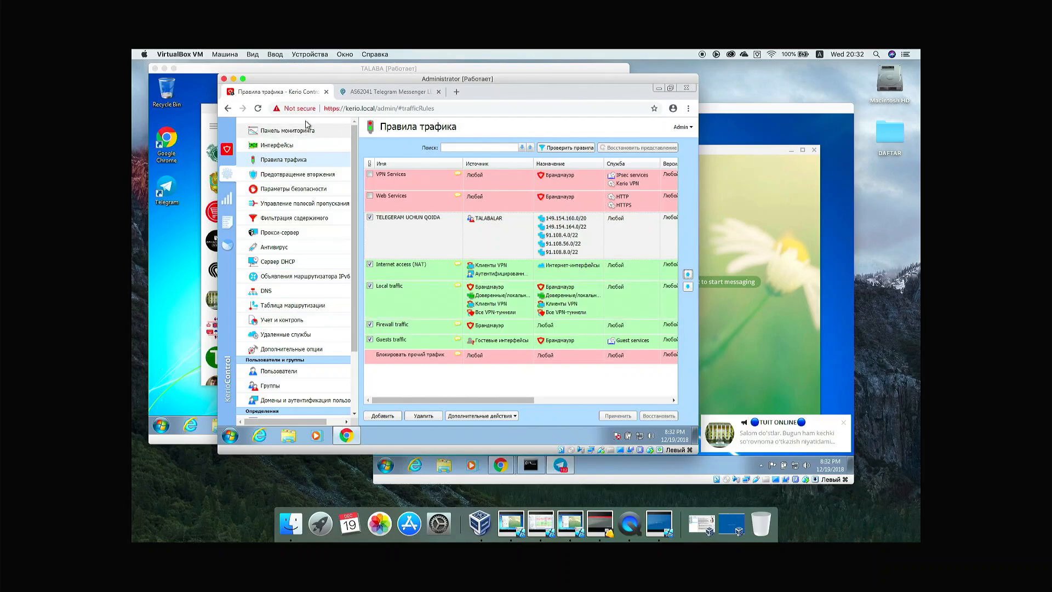
Step: Minimize the admin VM and bring XODIM's Telegram window forward
click(233, 78)
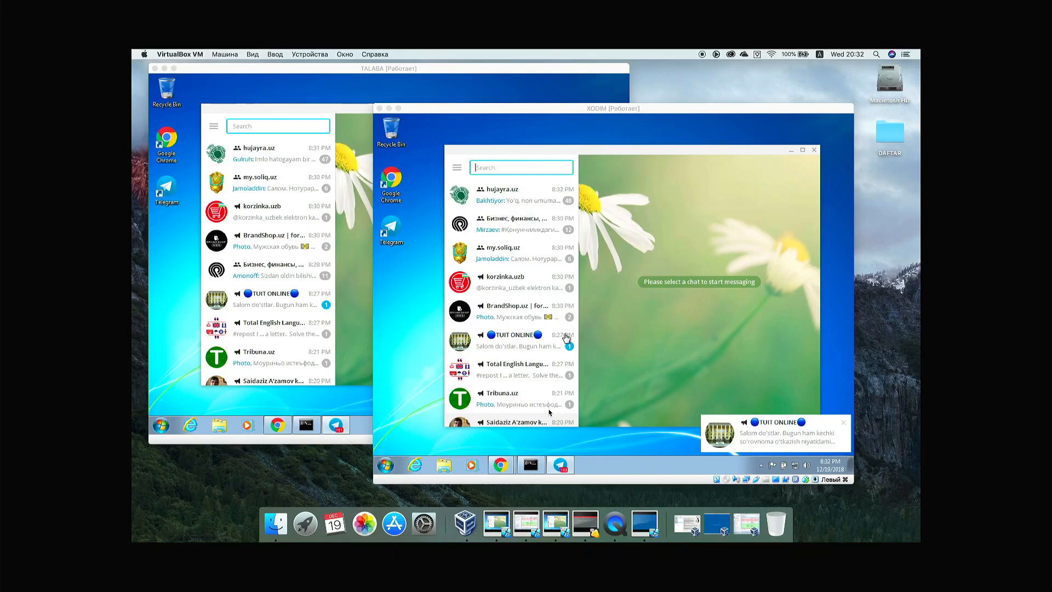
click(391, 465)
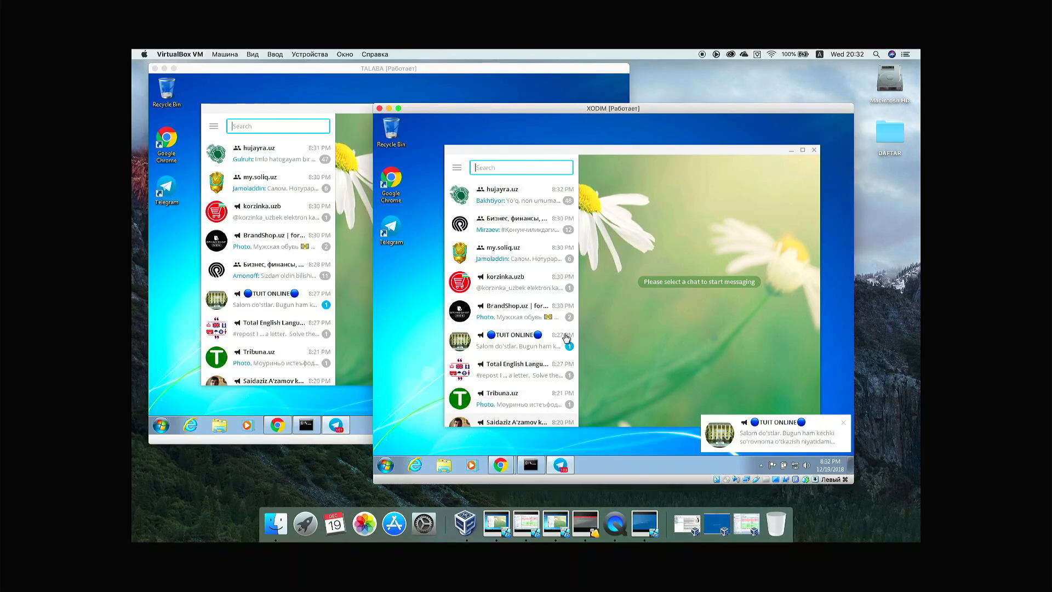
click(389, 465)
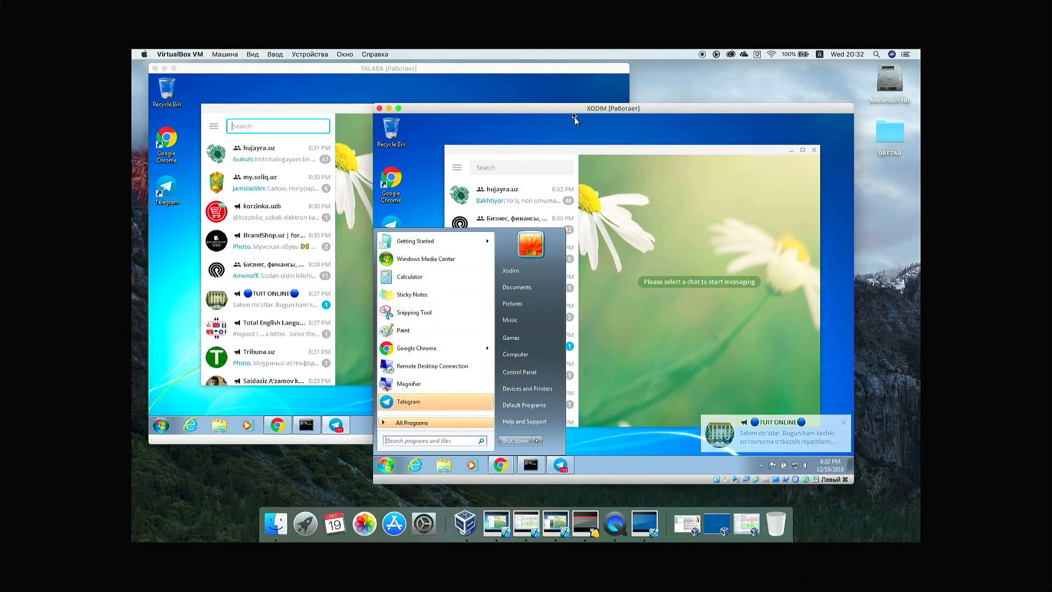
click(609, 199)
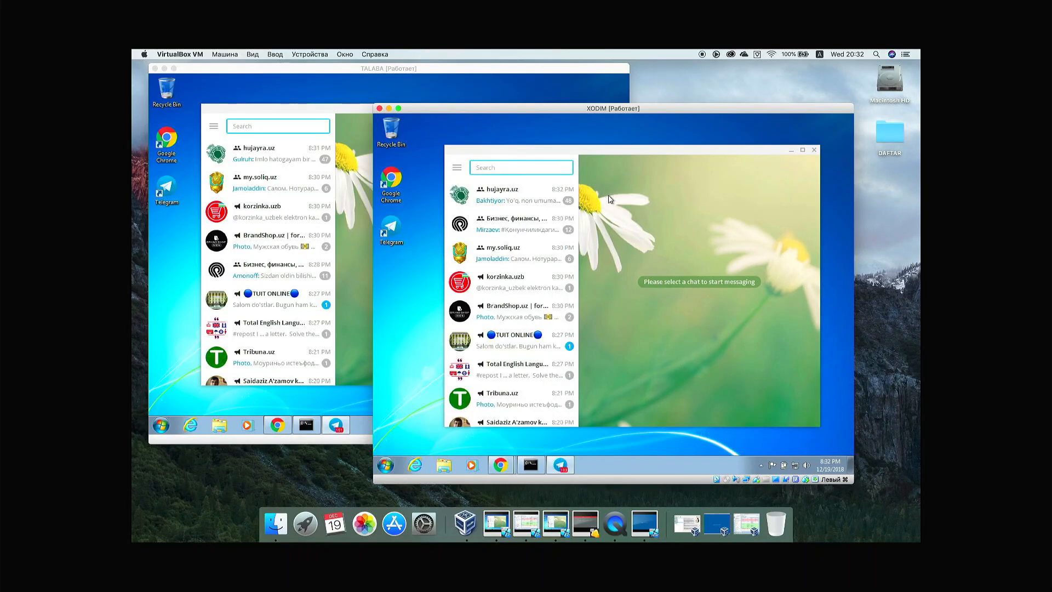
click(509, 468)
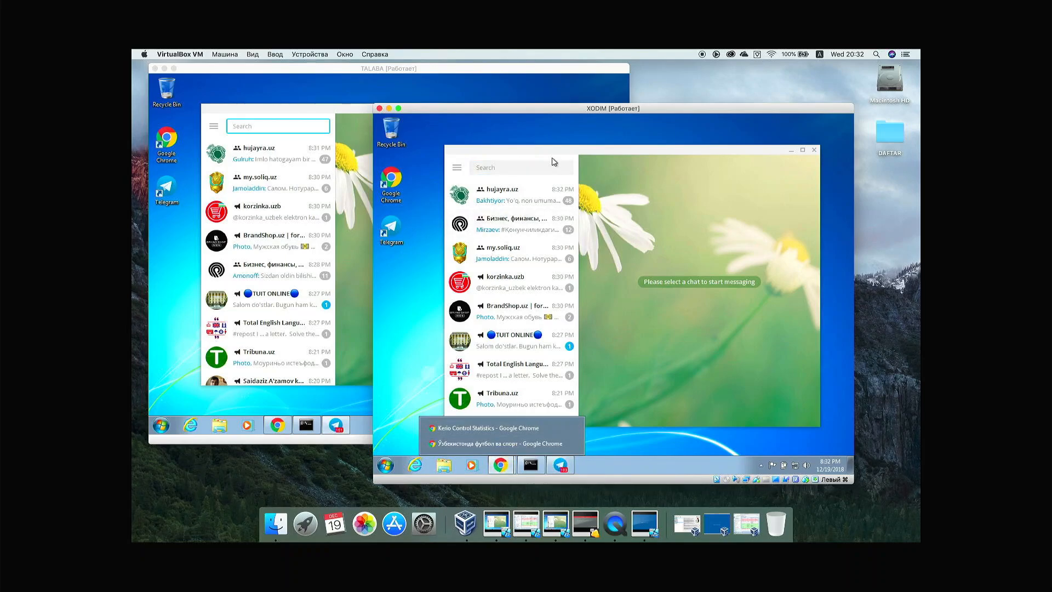
Step: Send 'salom' in the Tarmoq va tizim administratorligi channel, then open hujayra.uz on TALABA
click(536, 165)
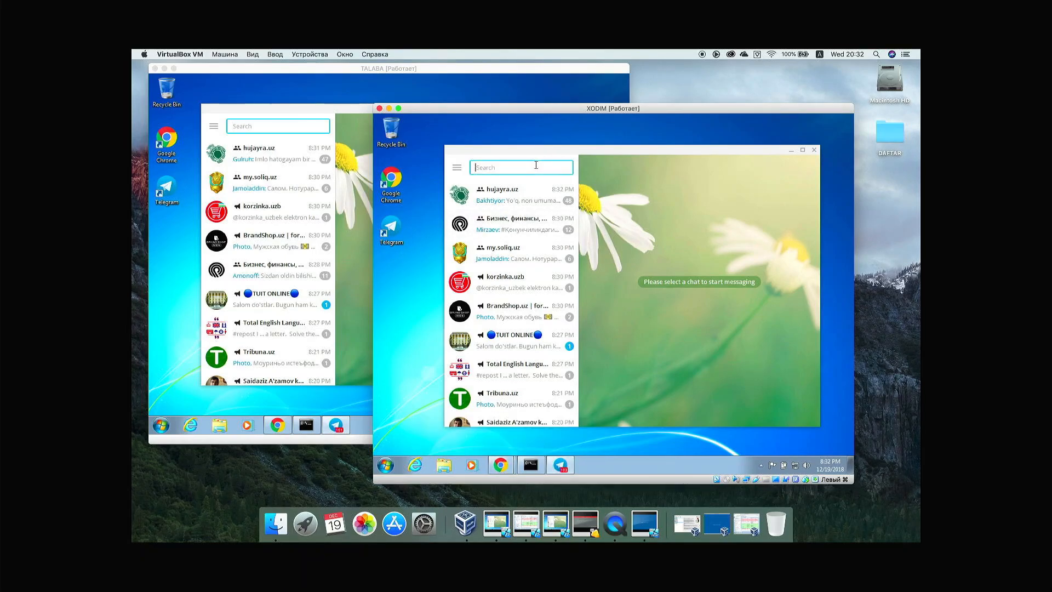
text(tarmo)
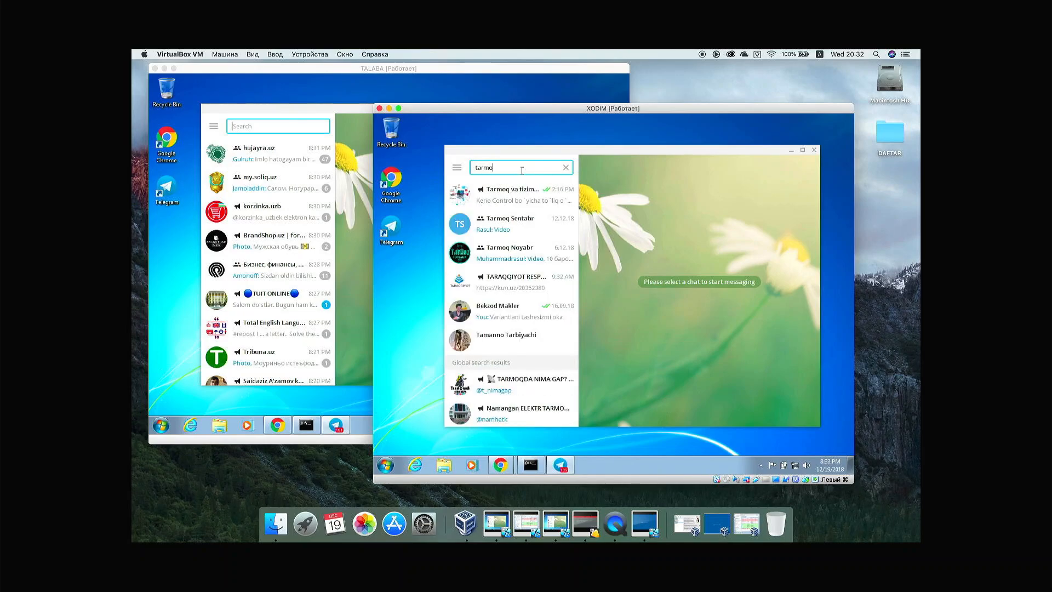
click(524, 195)
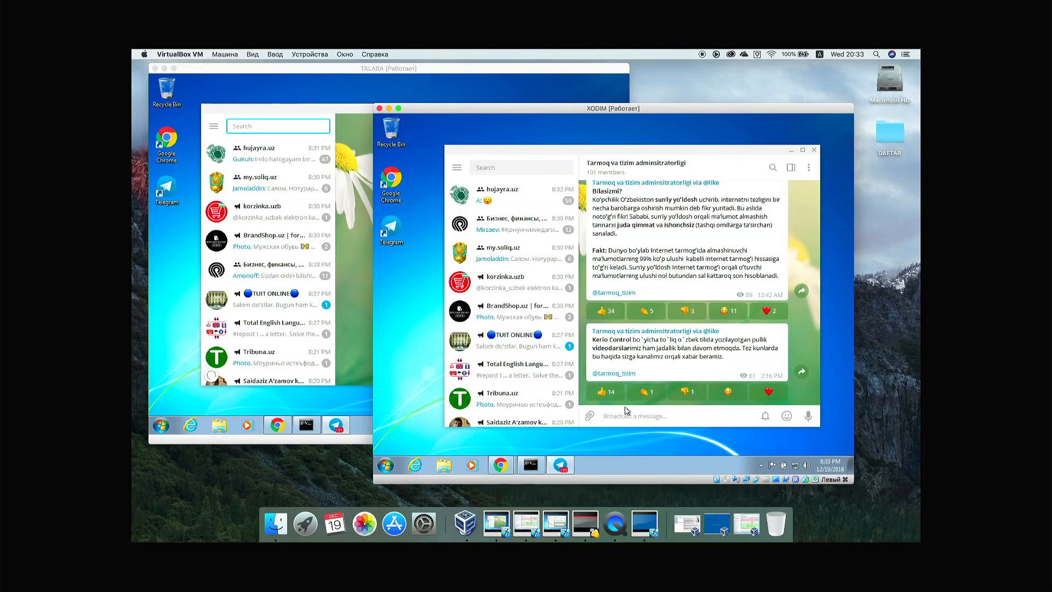
text(salom)
key(Return)
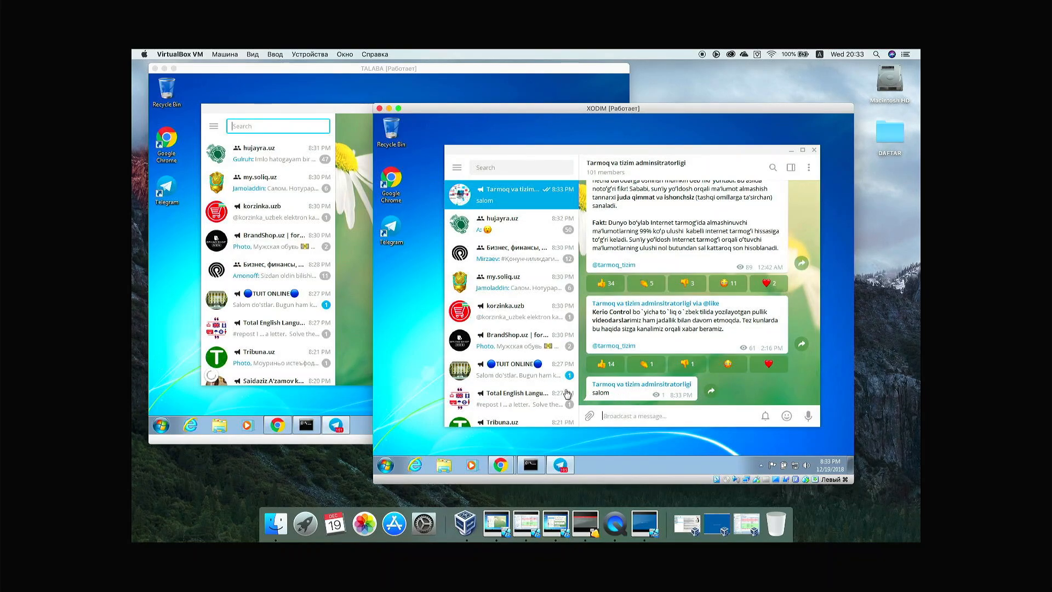
click(272, 155)
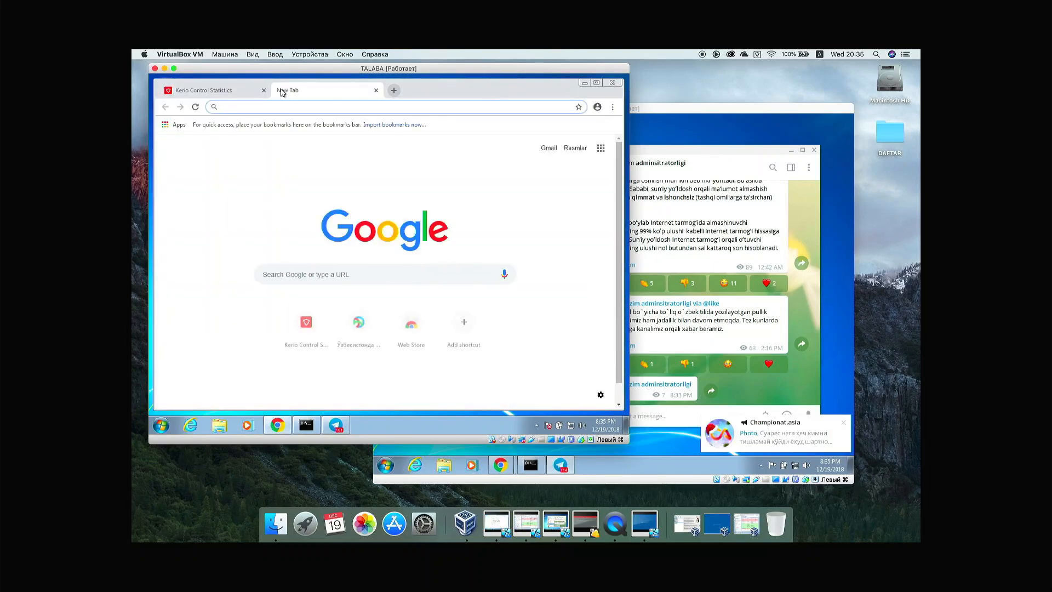
Step: Search Google for web telegram and open the Telegram Web site
text(we)
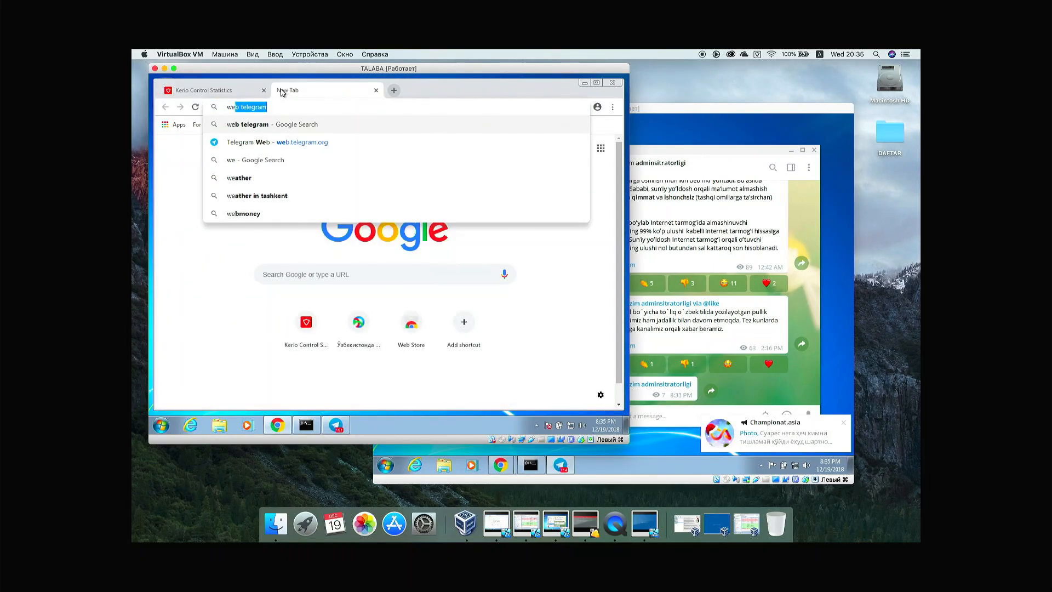
key(Return)
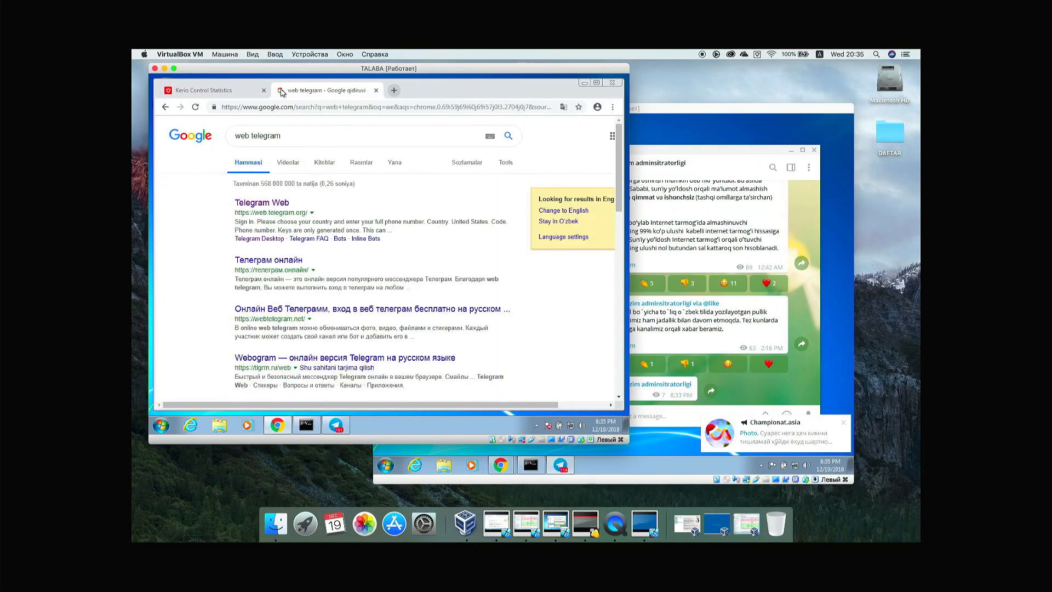
click(275, 204)
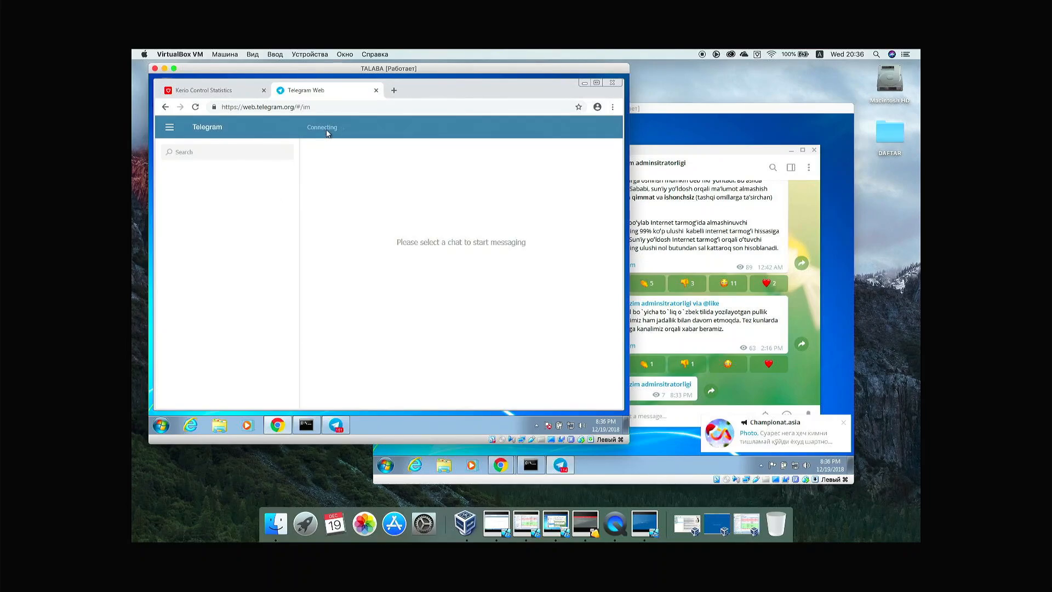
Step: Load uff.uz in a new tab, recheck Telegram Web, and restore the Kerio admin window
click(317, 429)
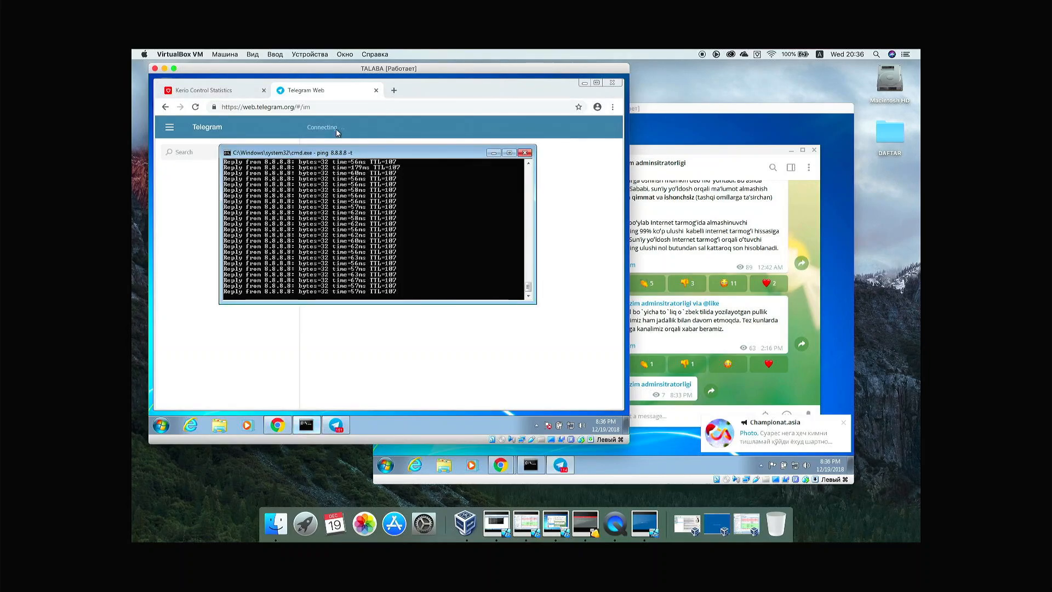
click(394, 92)
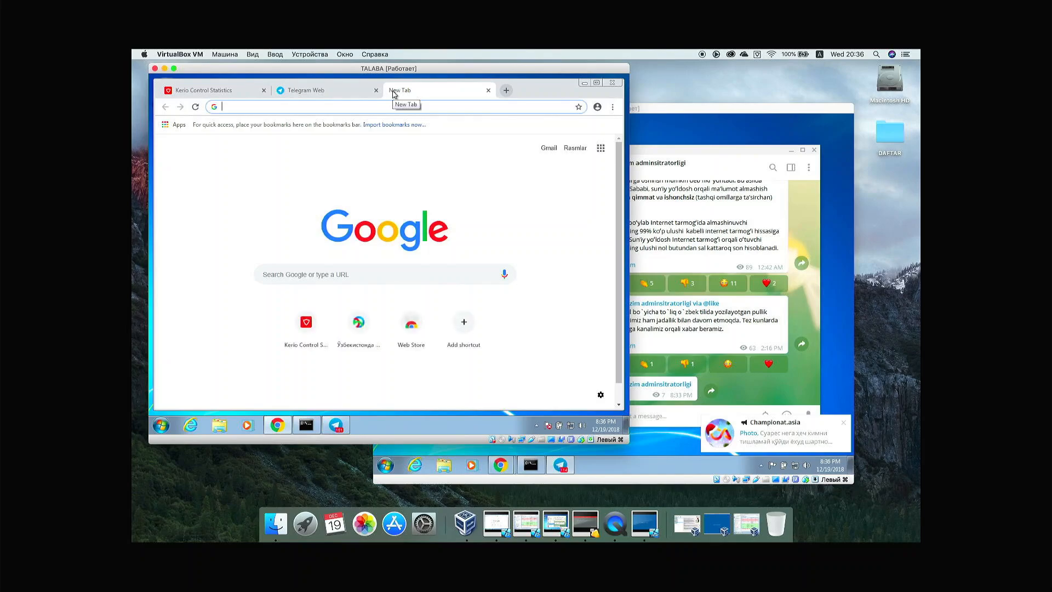
text(uff)
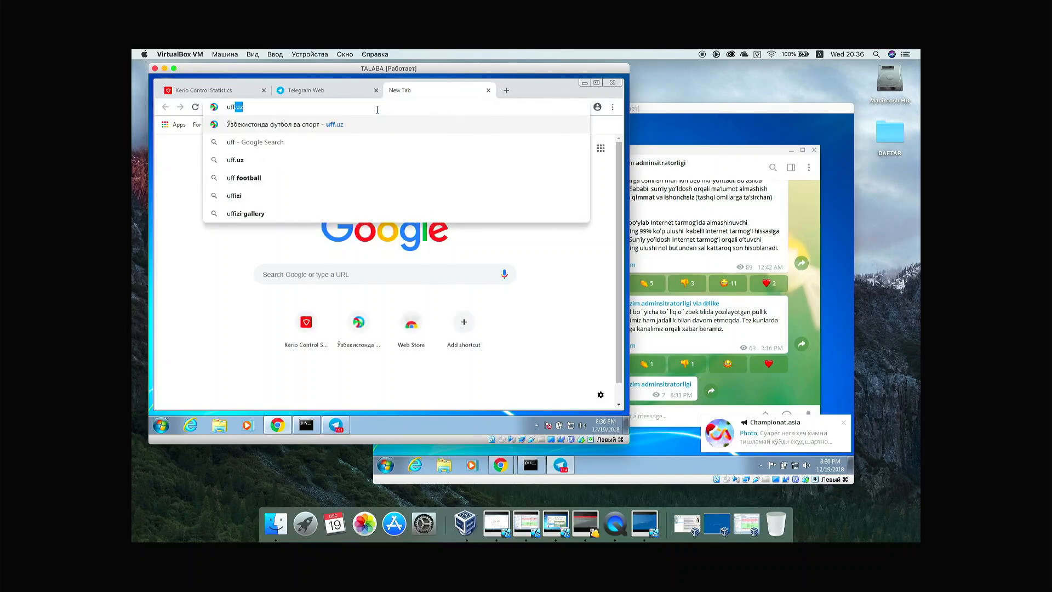
key(Return)
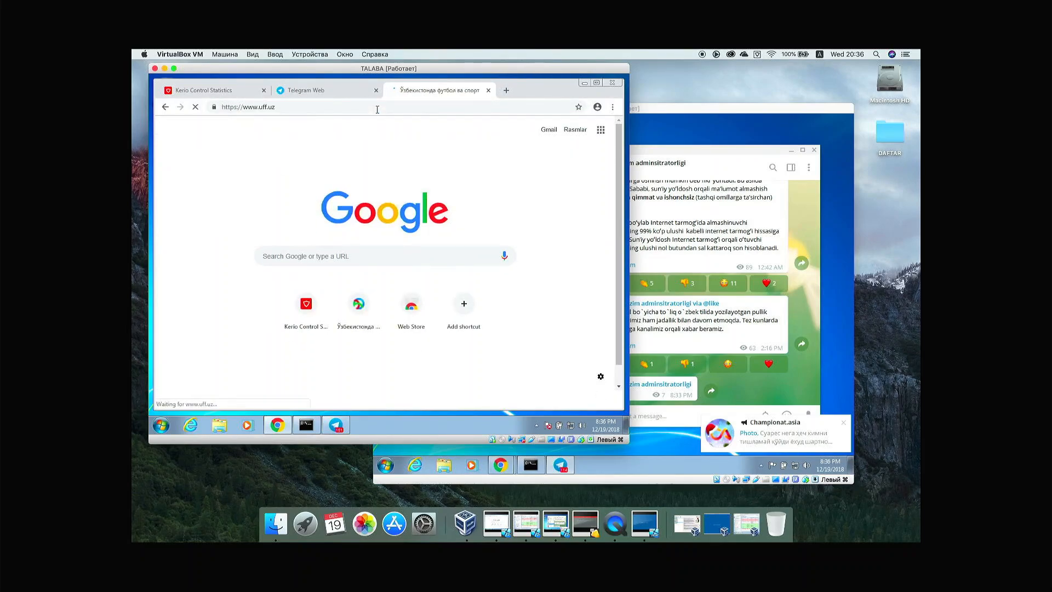
click(303, 97)
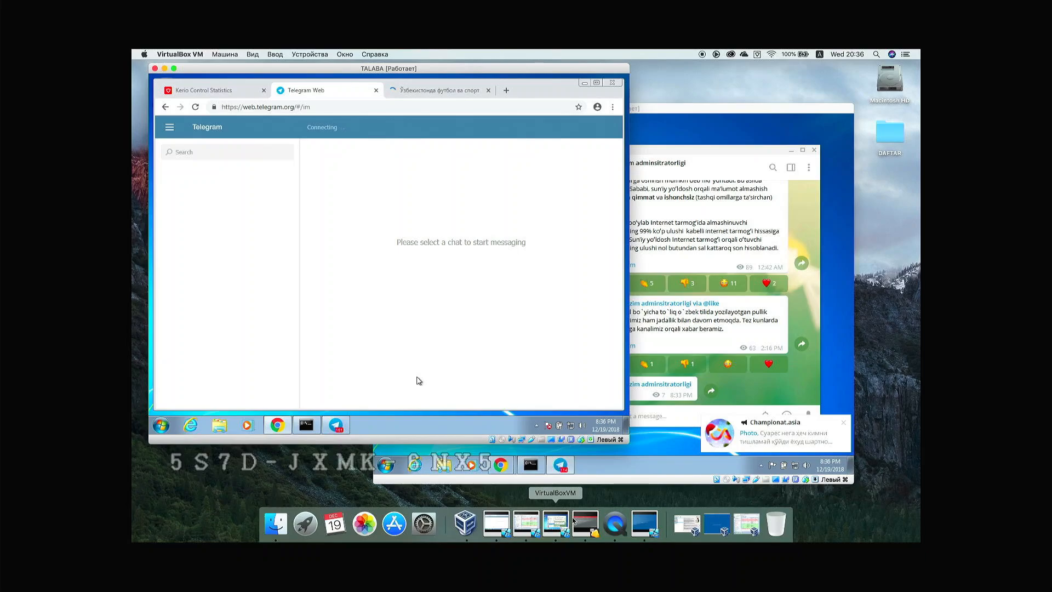
click(746, 525)
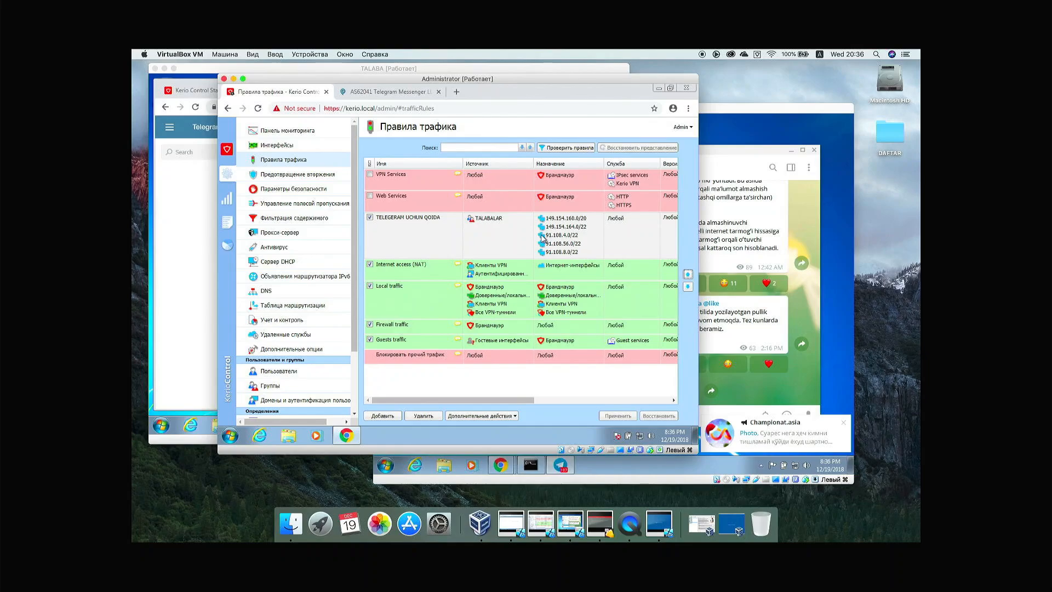
Step: Log out of Kerio Statistics, sign in with another user's username and password, then check Telegram Web
click(198, 92)
click(200, 92)
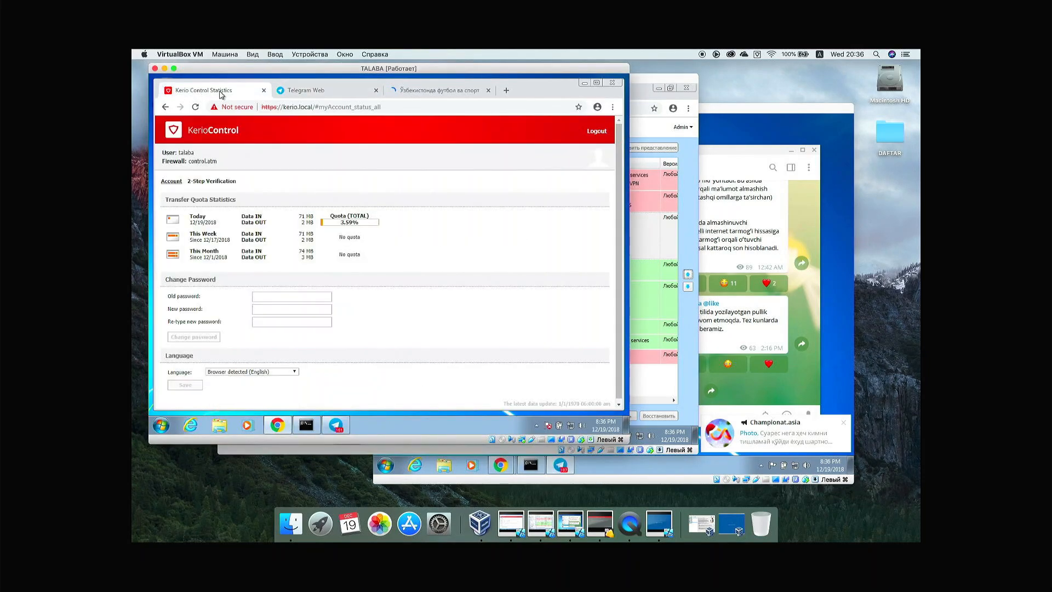
click(591, 134)
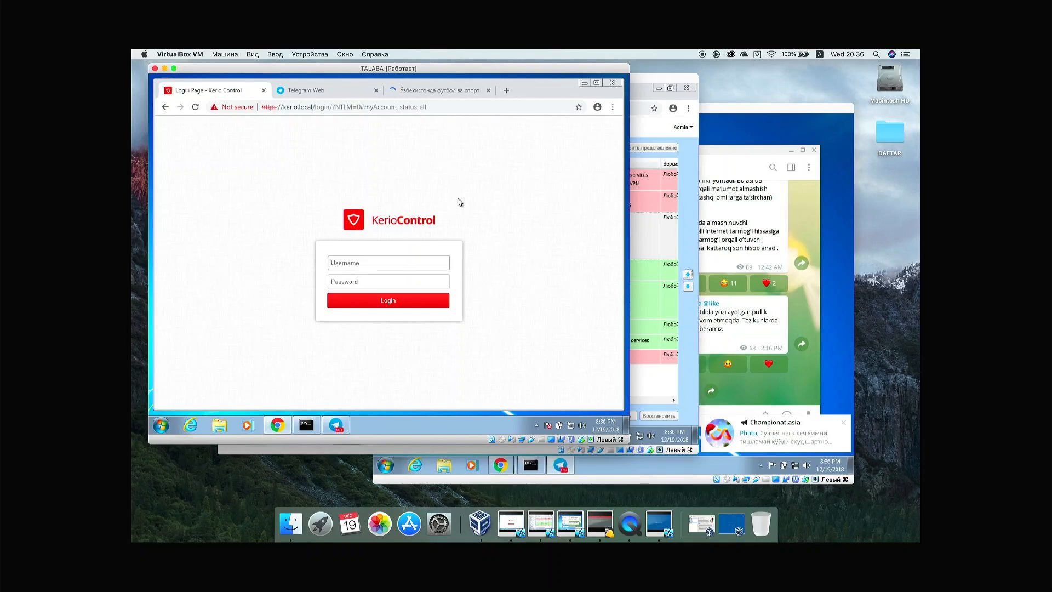
key(Tab)
text(•••••)
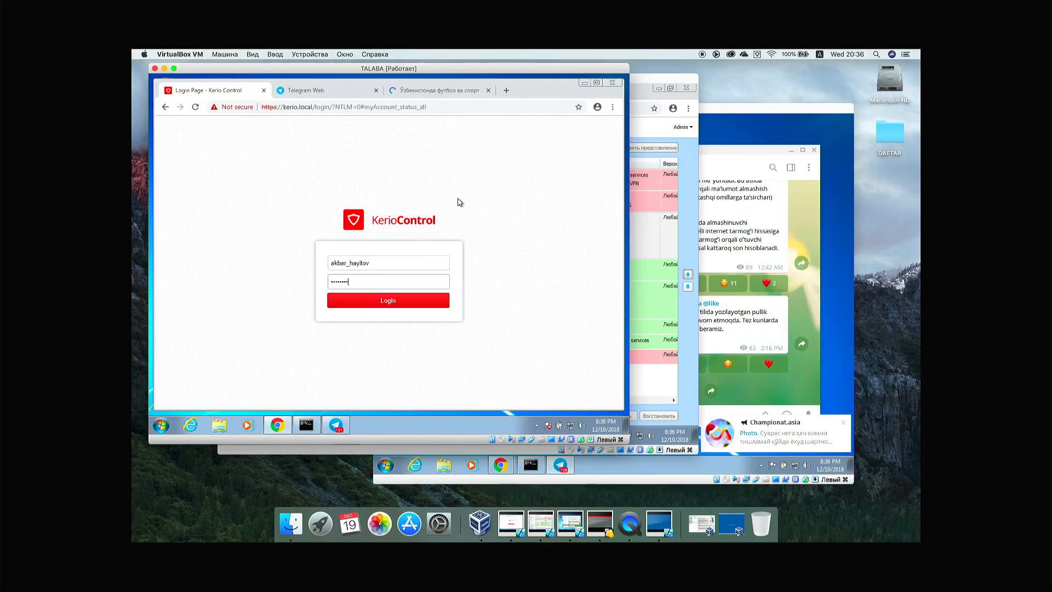
key(Return)
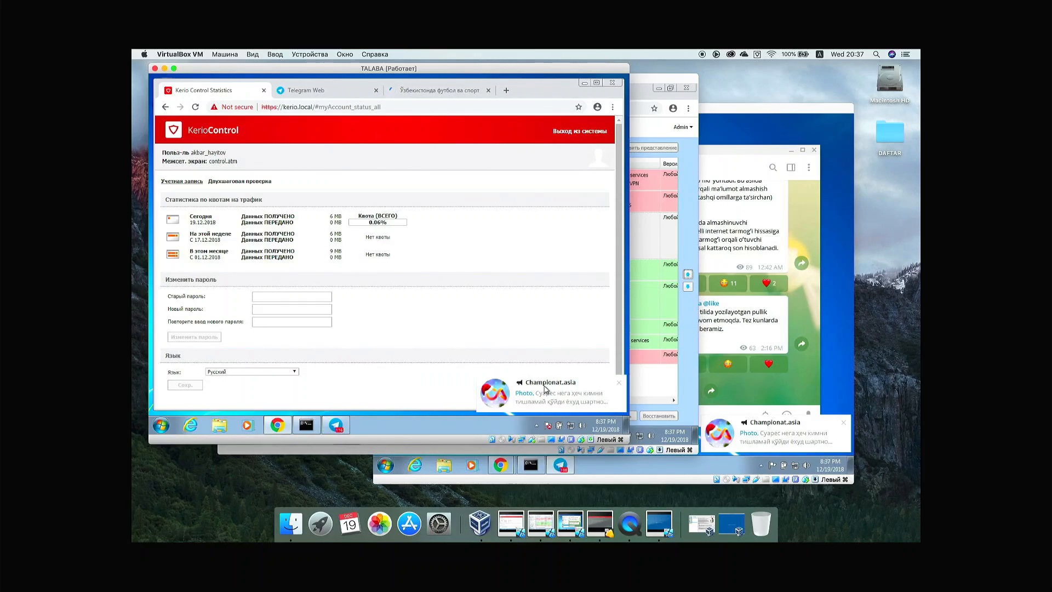
click(543, 389)
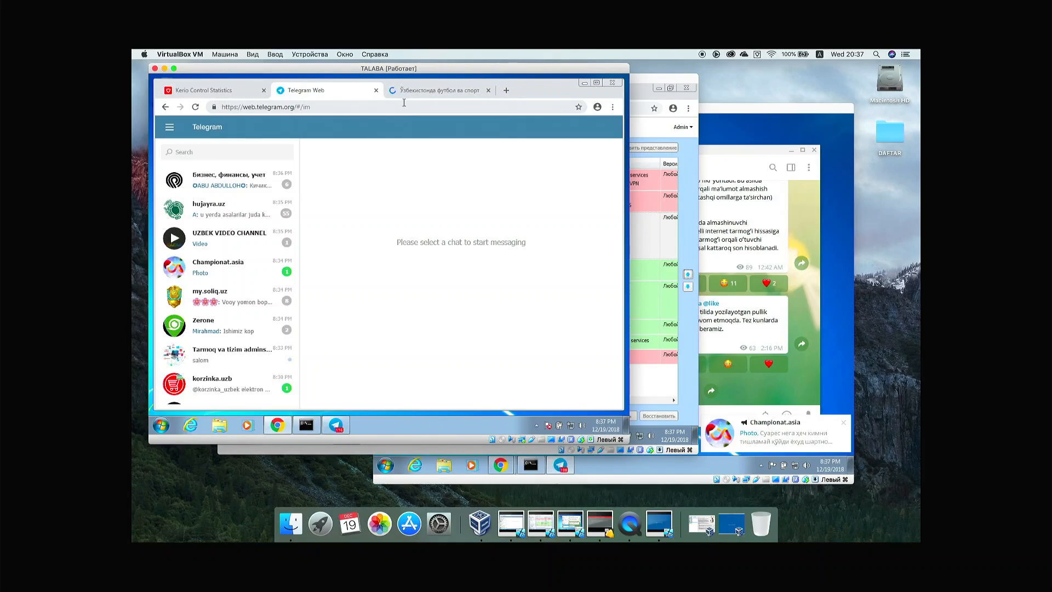
click(644, 127)
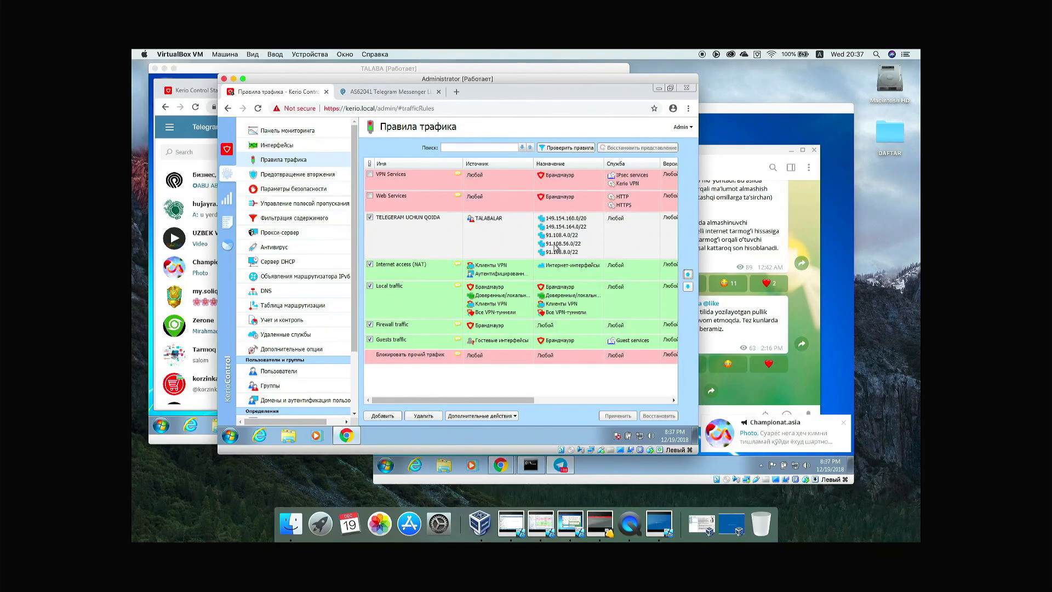
drag(531, 404, 593, 401)
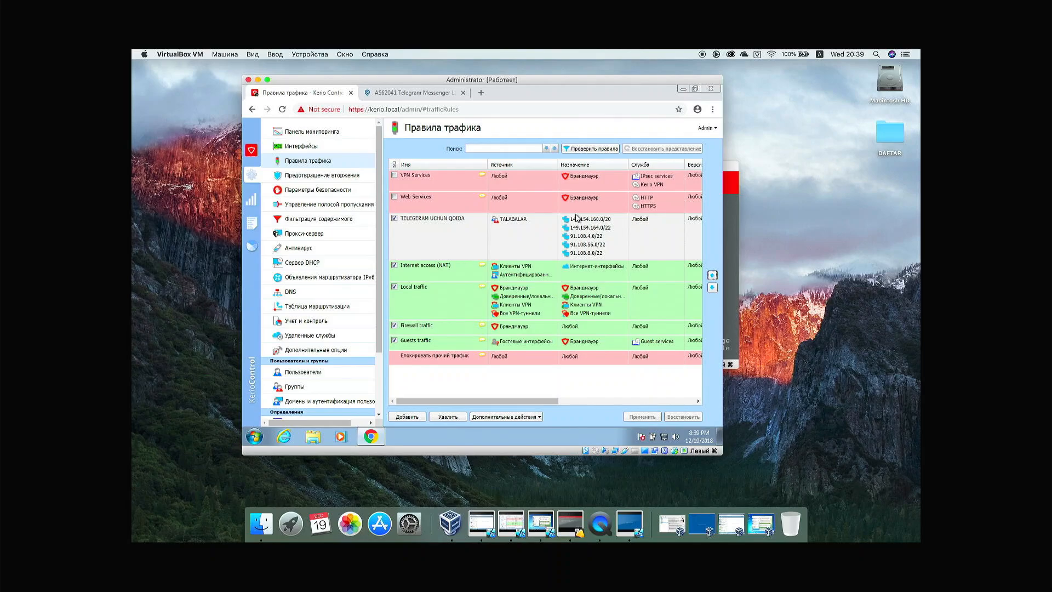
right_click(538, 234)
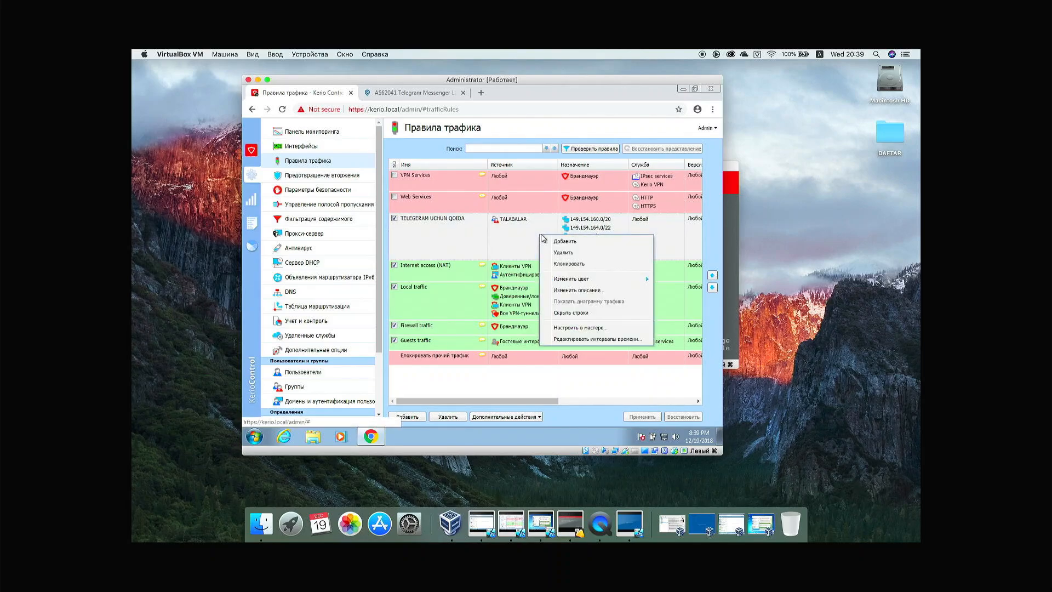
click(585, 222)
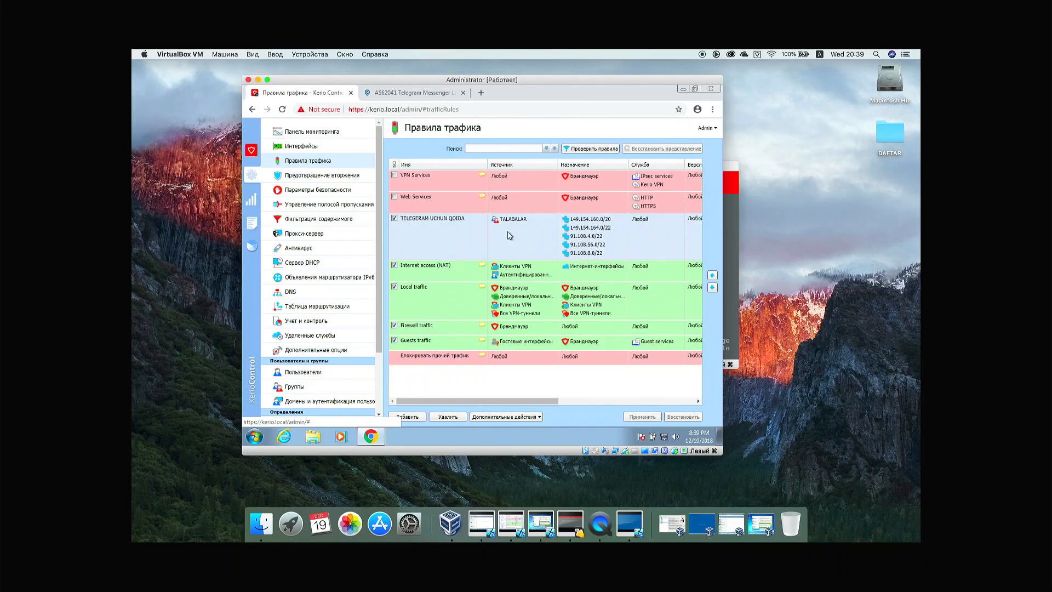
drag(378, 203, 378, 263)
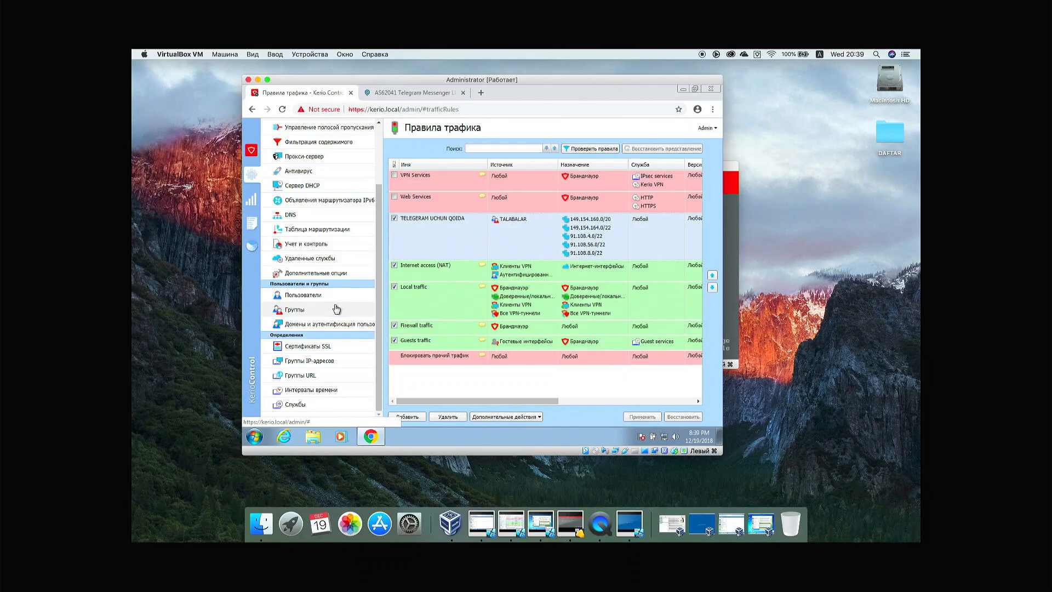
Step: Create the TELEGRAM IP address group holding 91.108.8.0/22, copied from ipinfo.io
click(325, 363)
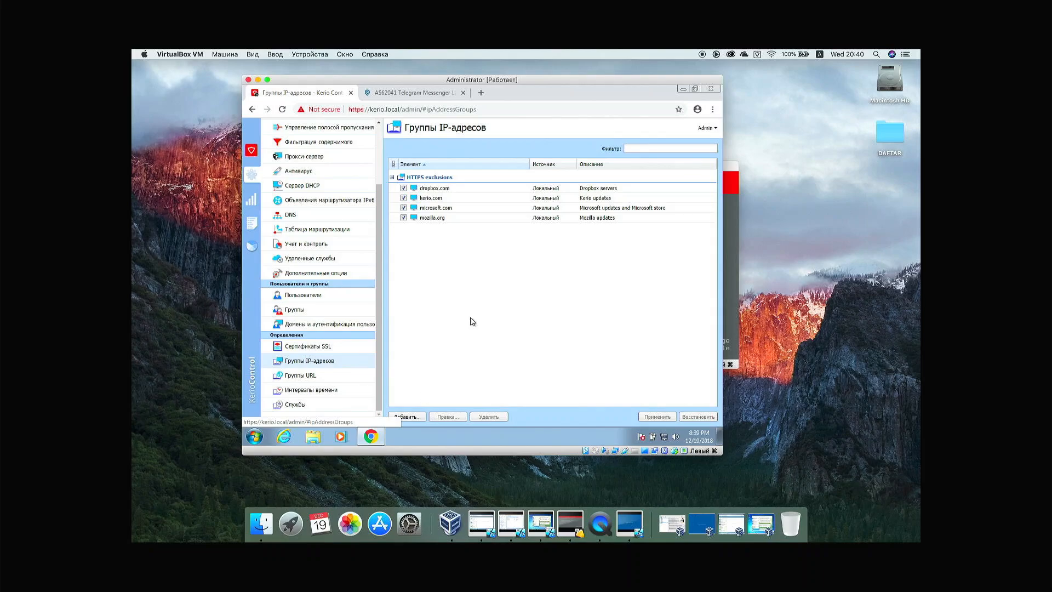
click(418, 417)
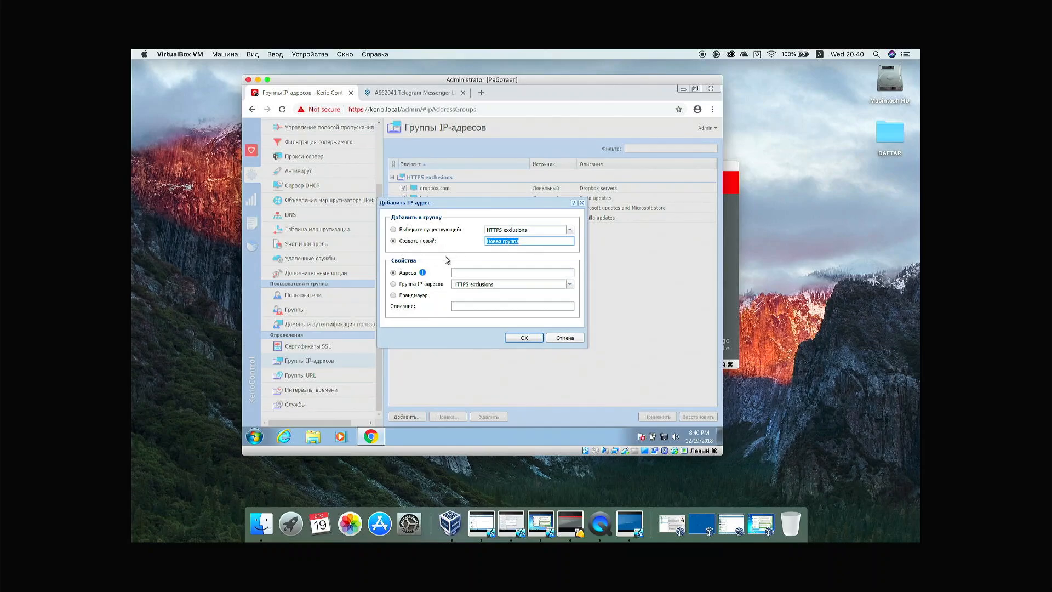
text(TELEGRAM)
click(457, 273)
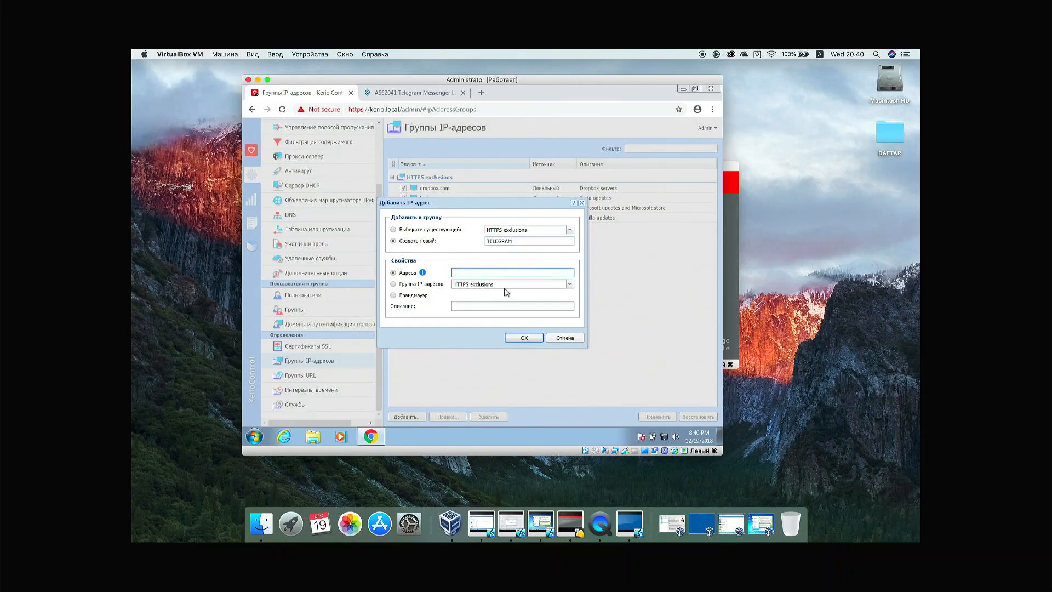
click(420, 93)
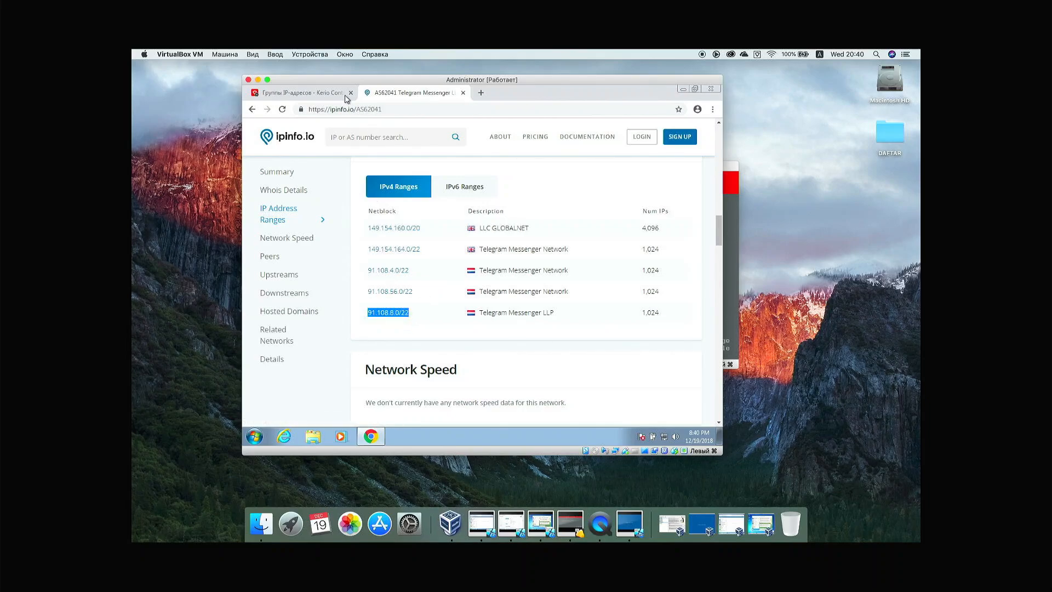
click(317, 93)
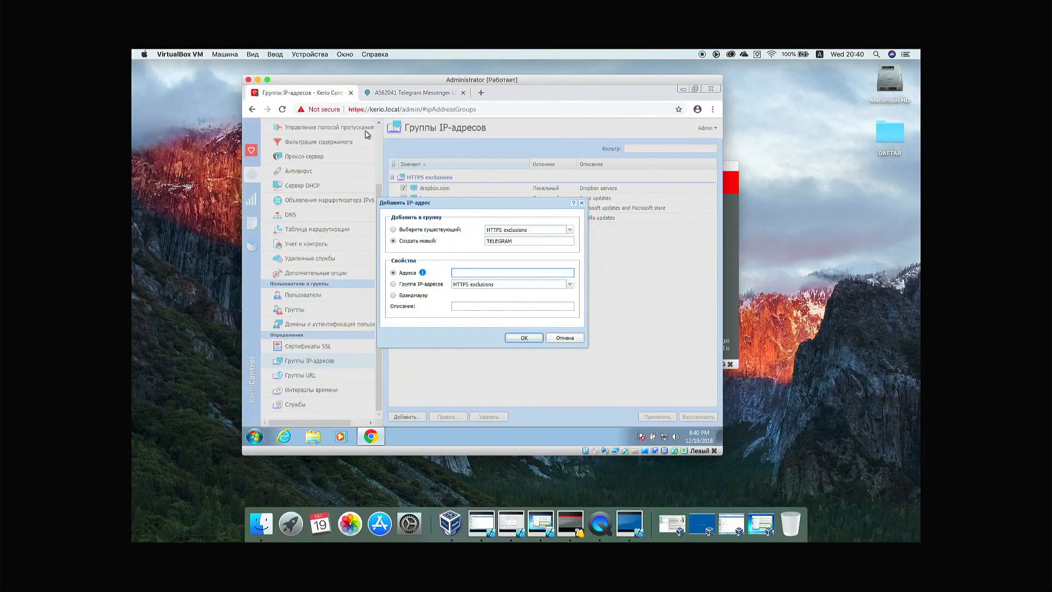
click(486, 272)
text(91.108.8.0/22)
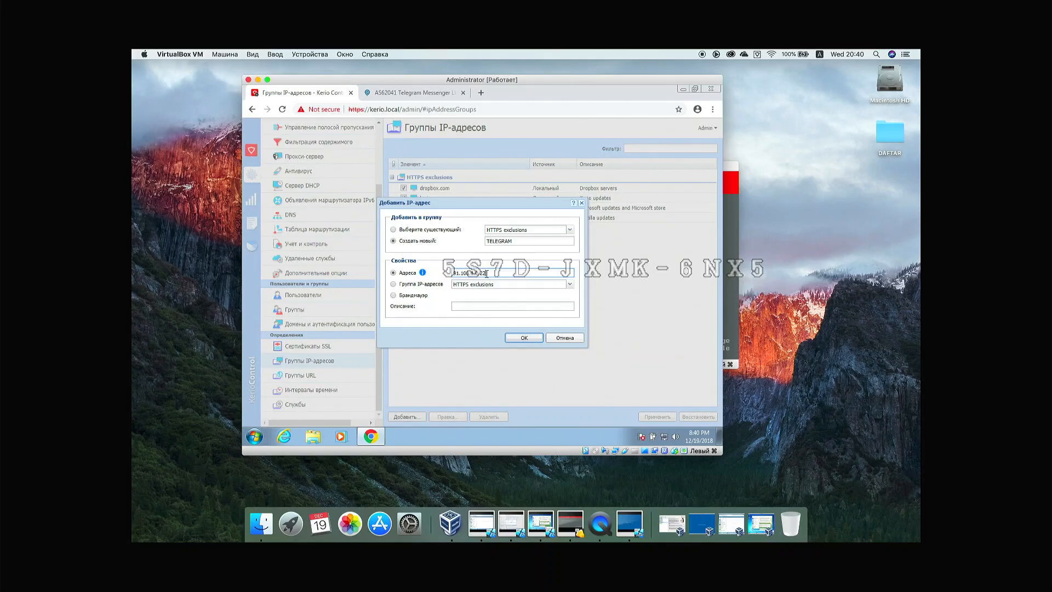
click(522, 337)
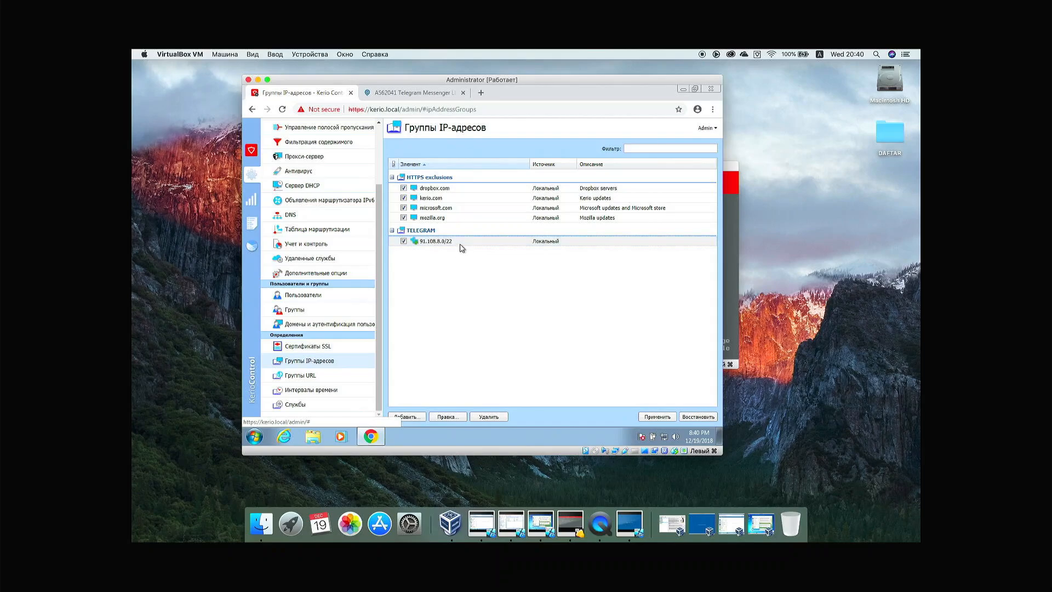
Step: Copy 91.108.56.0/22 from ipinfo.io and add it to the TELEGRAM group
click(420, 417)
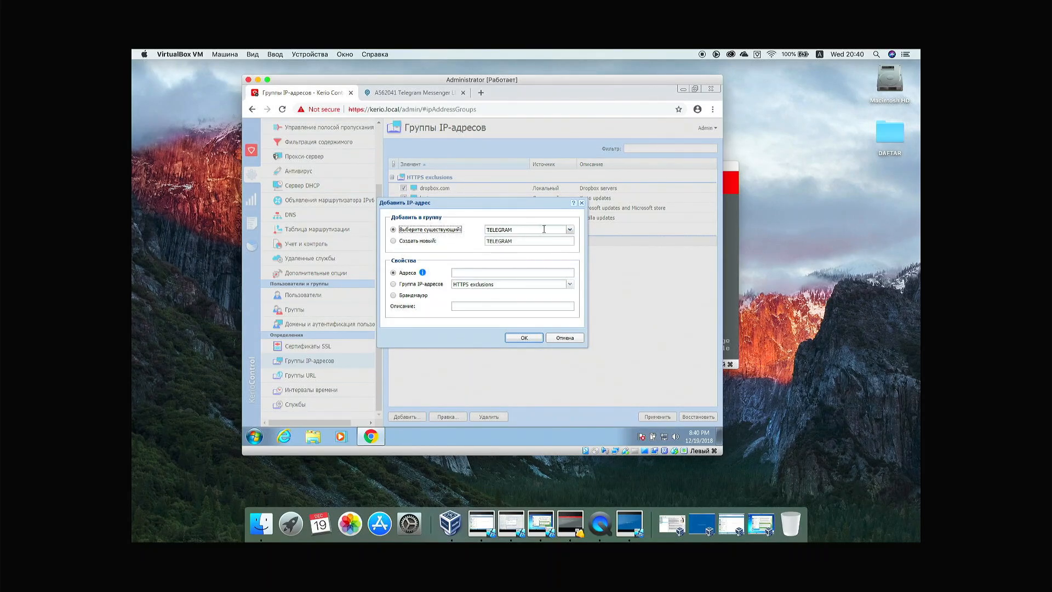
click(414, 94)
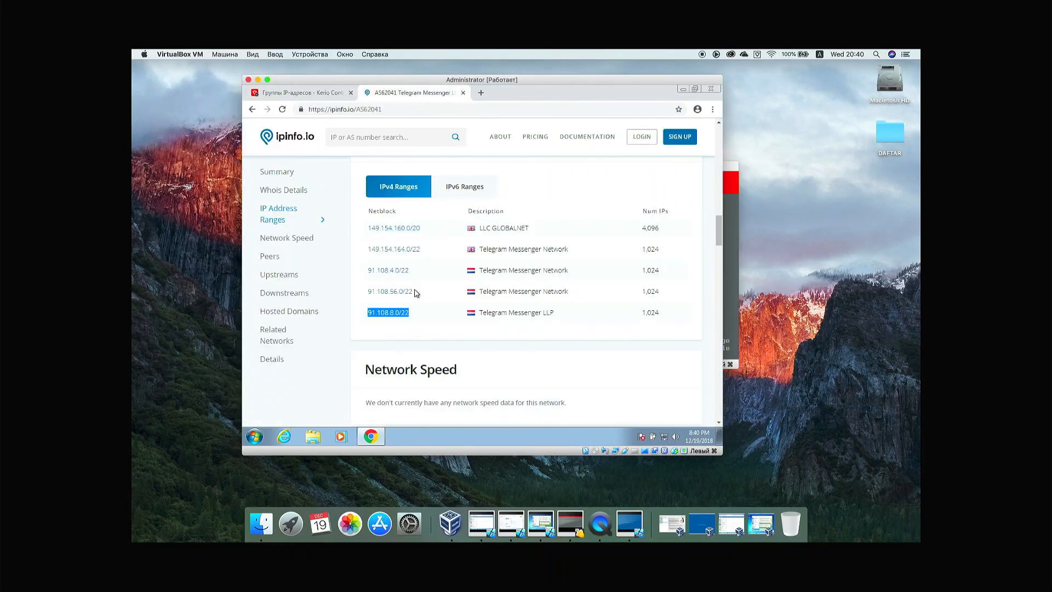
drag(413, 291, 366, 294)
key(ctrl+c)
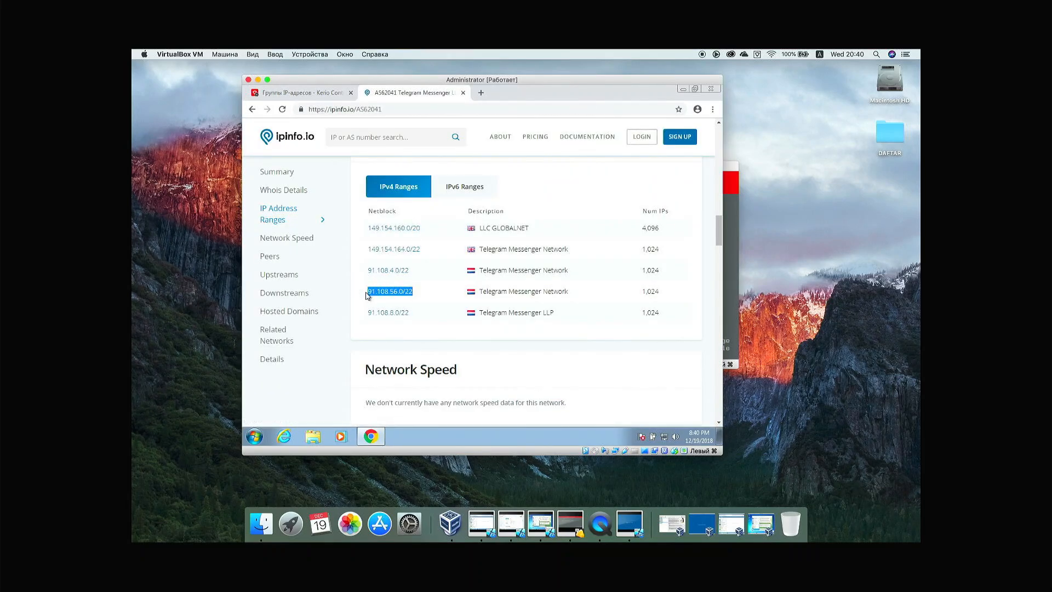
click(316, 93)
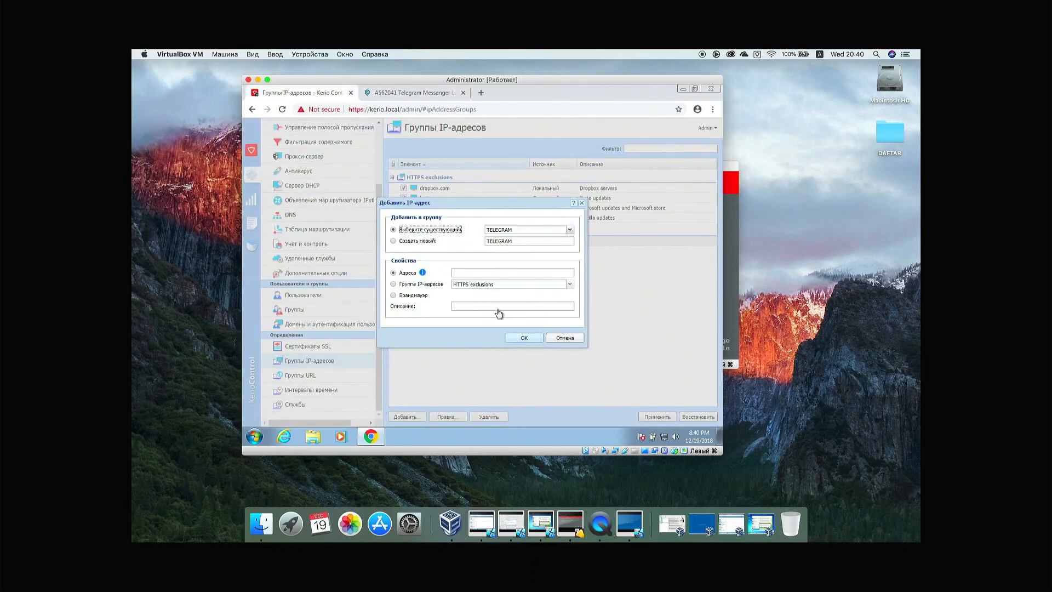
click(481, 273)
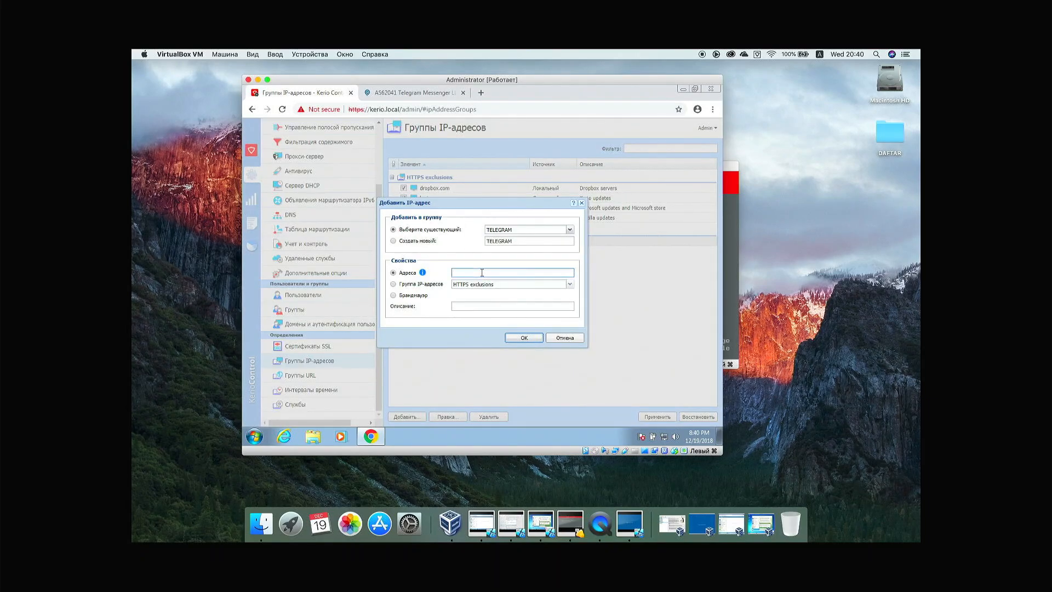
key(ctrl+v)
click(524, 337)
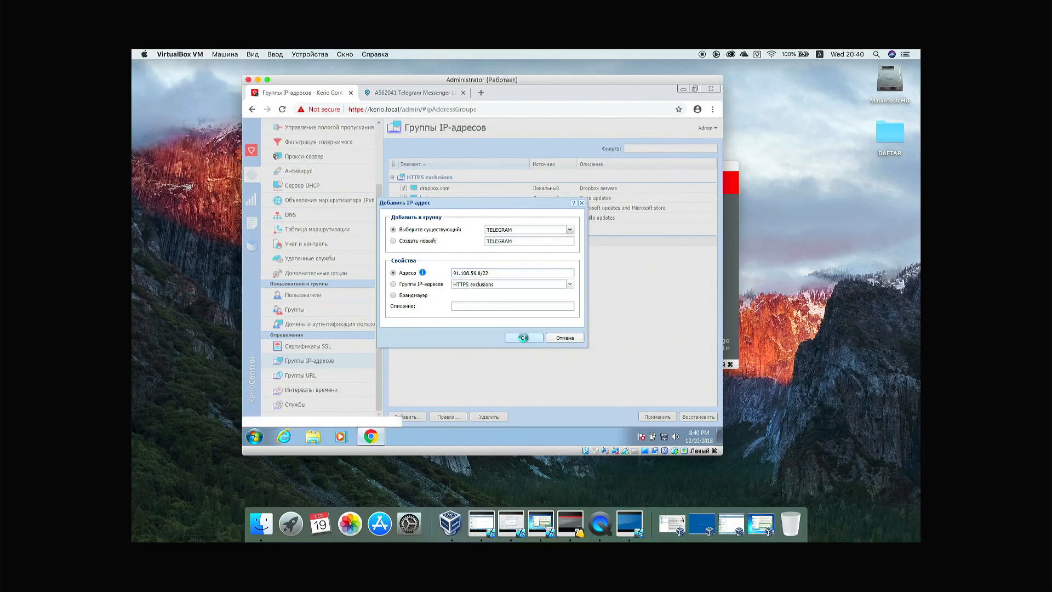
Step: Add 91.108.4.0/22 to TELEGRAM, then copy the 149.154.164.0/22 netblock
click(416, 92)
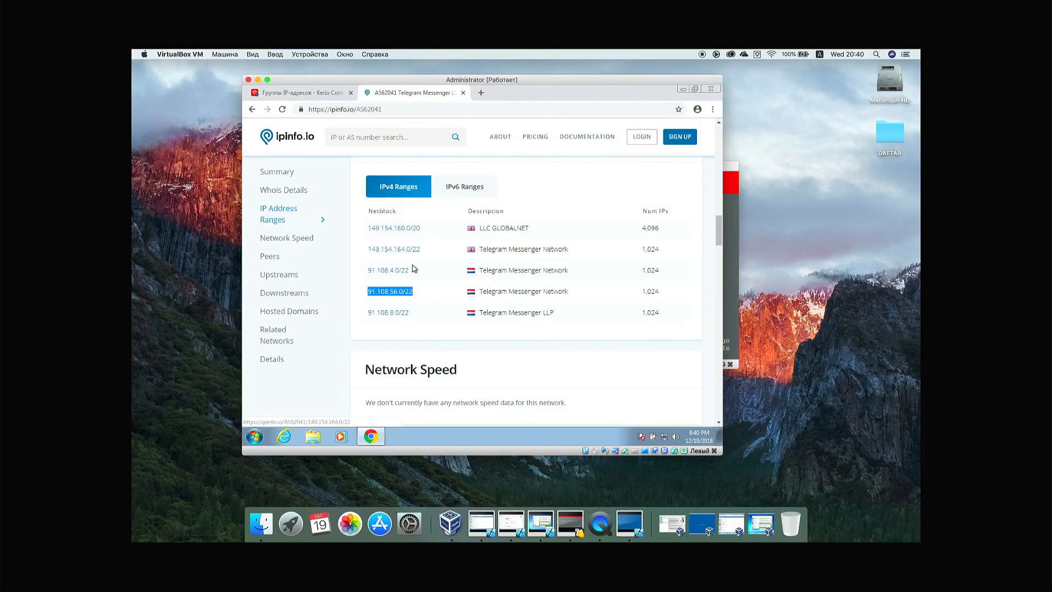
drag(410, 269, 367, 268)
key(ctrl+c)
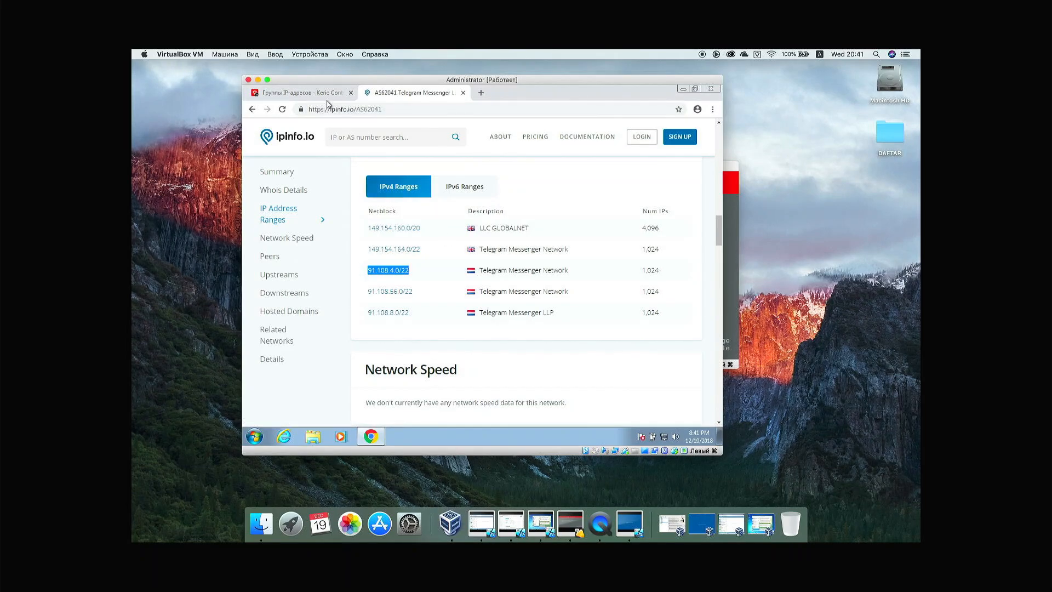
click(325, 93)
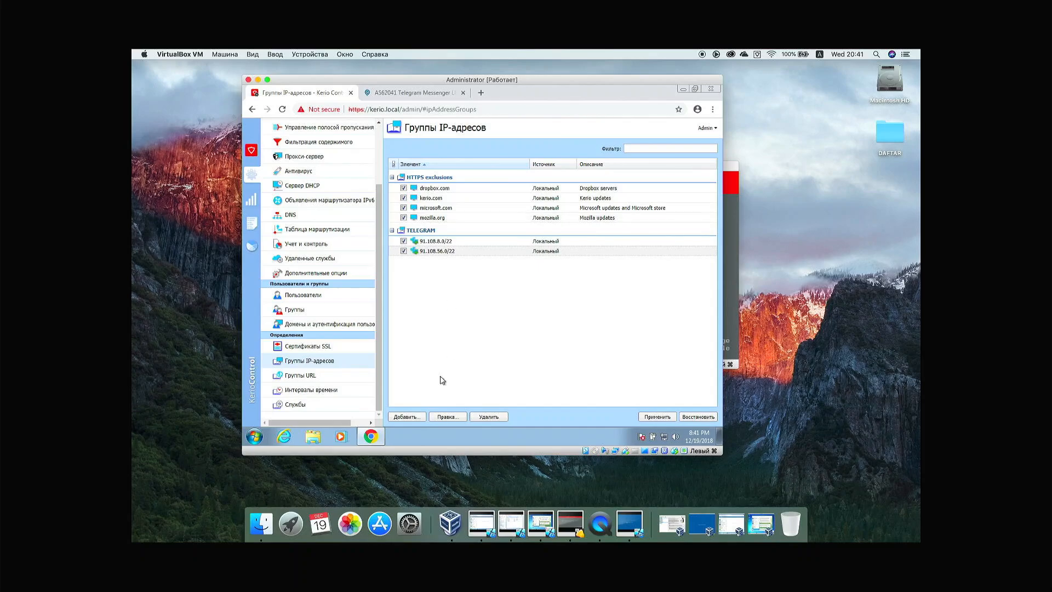
click(408, 416)
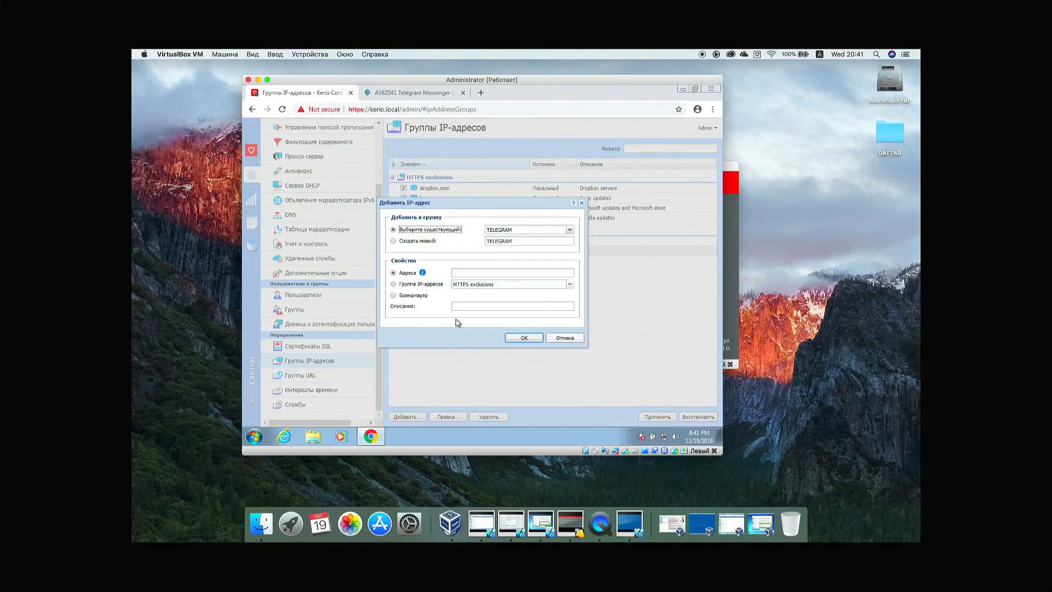
click(466, 273)
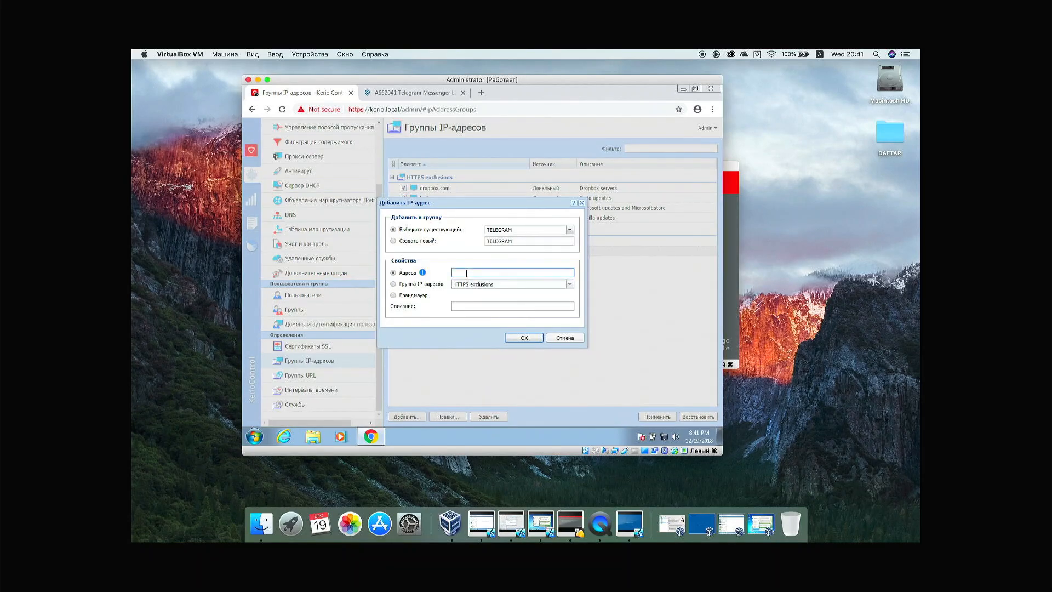
key(ctrl+v)
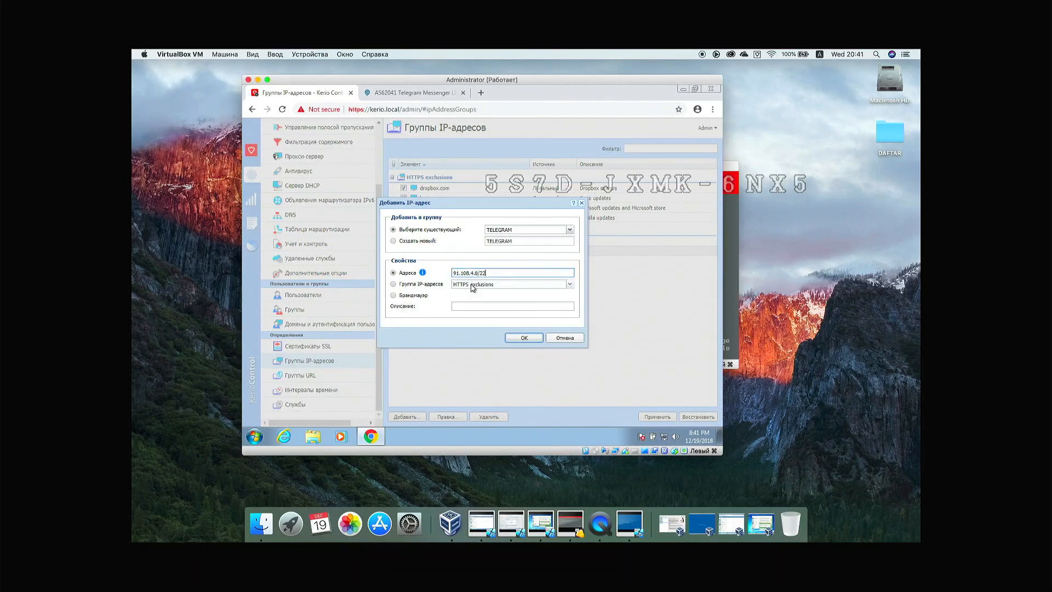
click(524, 338)
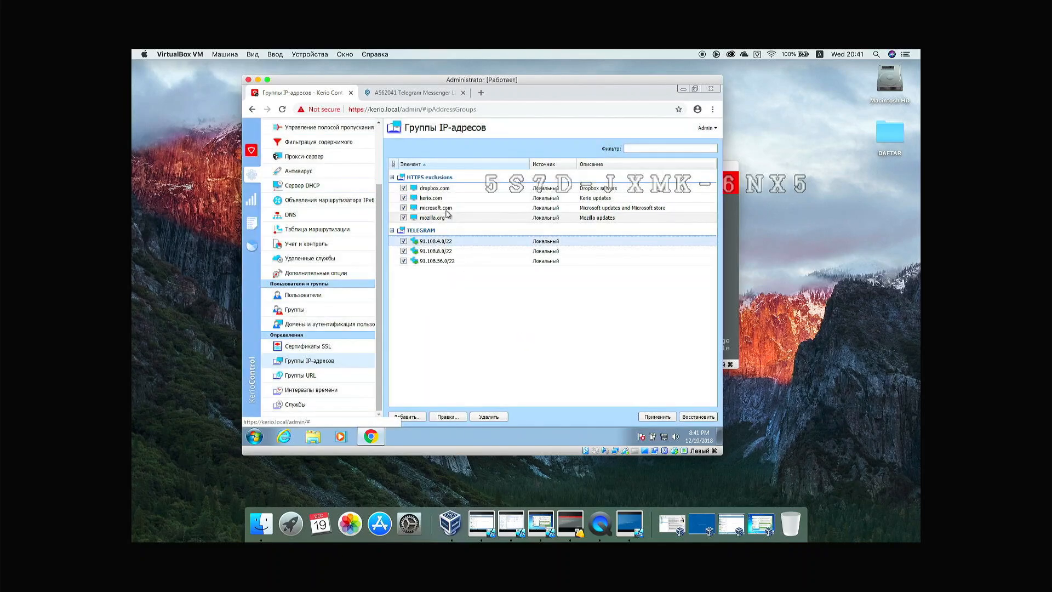
click(408, 95)
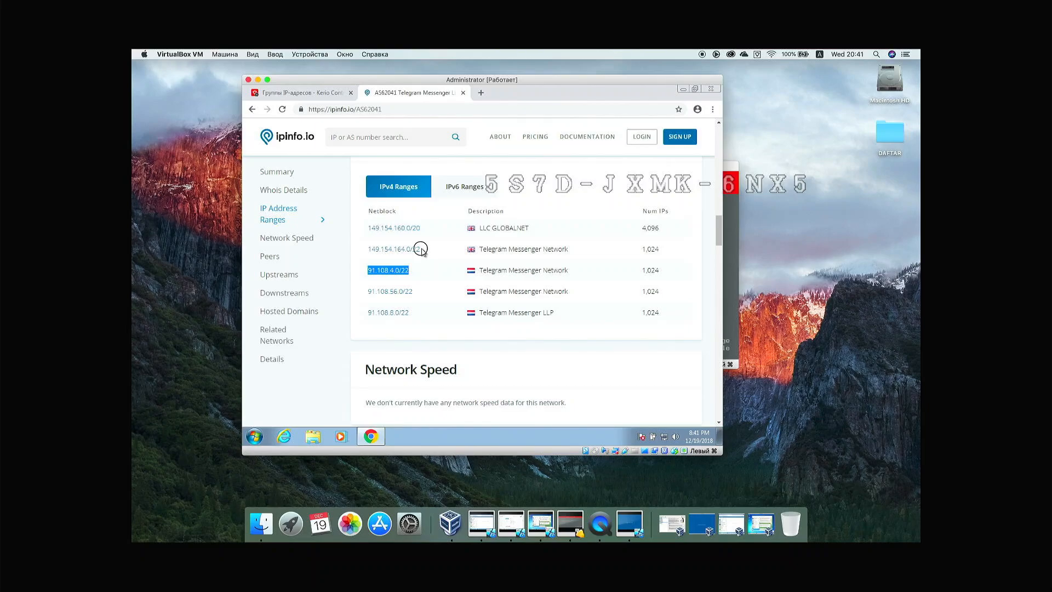
drag(421, 249, 367, 249)
key(ctrl+c)
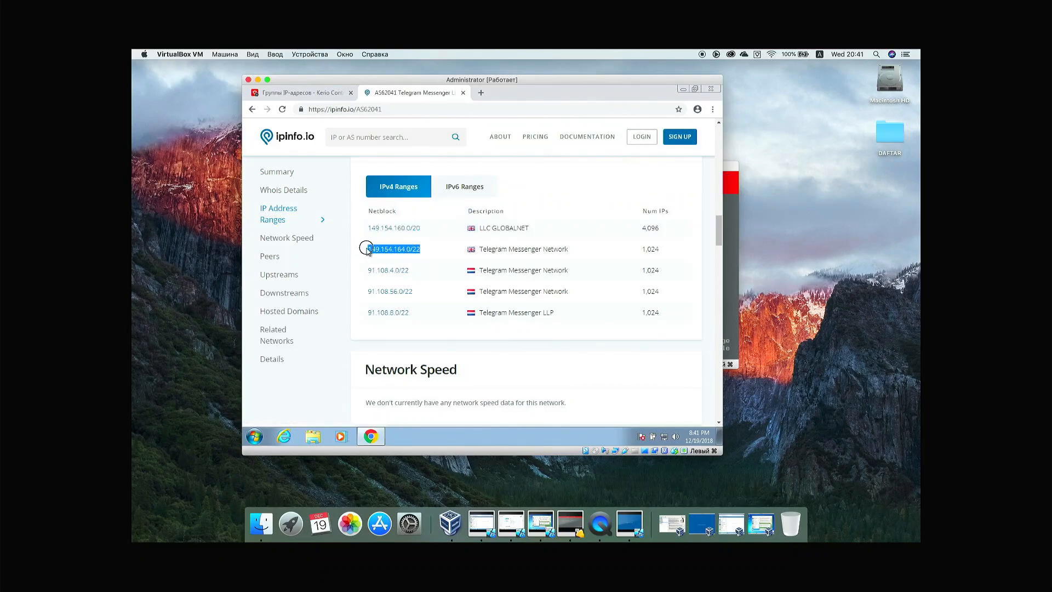
click(329, 92)
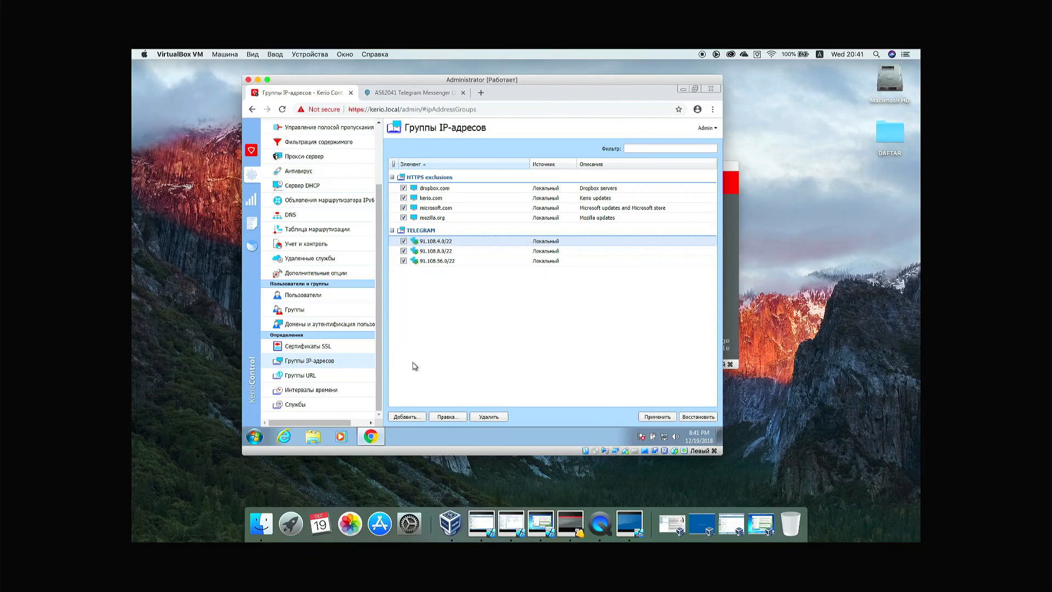
Step: Add the copied 149.154.164.0/22 range to the TELEGRAM group
click(413, 417)
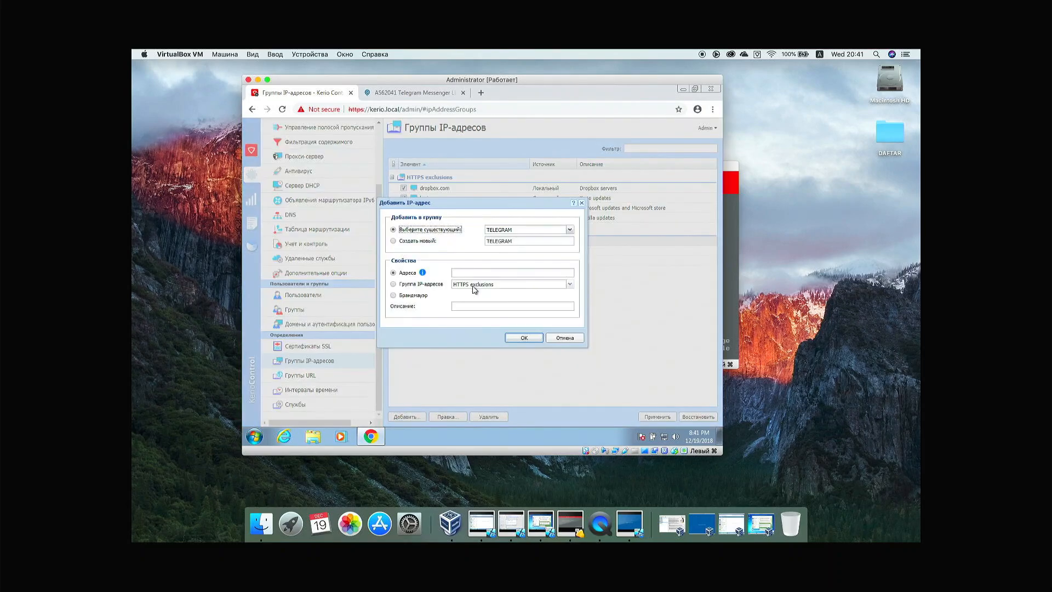
click(474, 273)
key(ctrl+v)
click(515, 338)
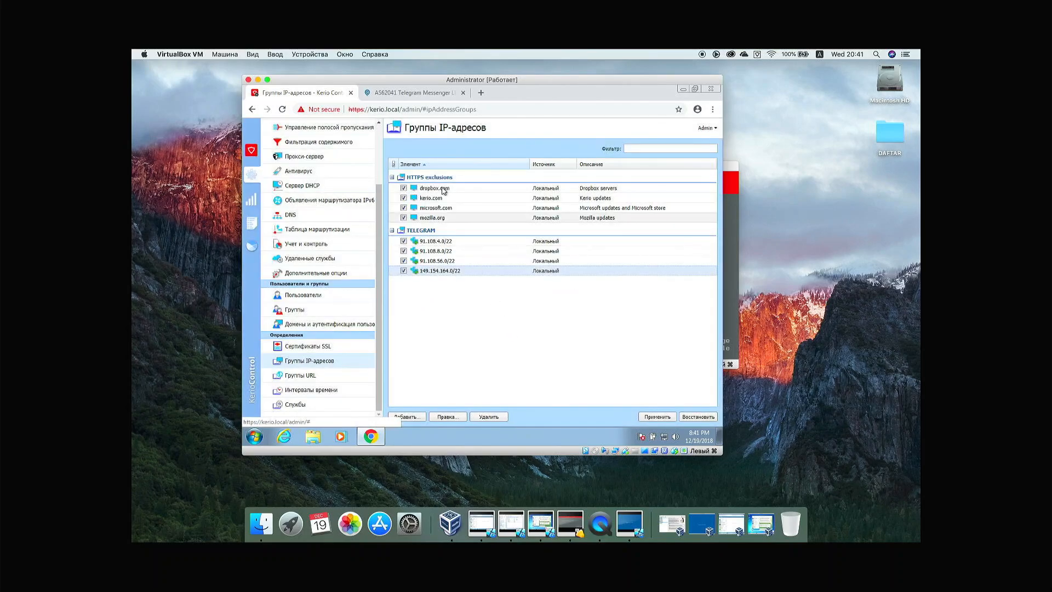
Step: Add 149.154.160.0/20 to TELEGRAM and apply the IP group changes
click(400, 94)
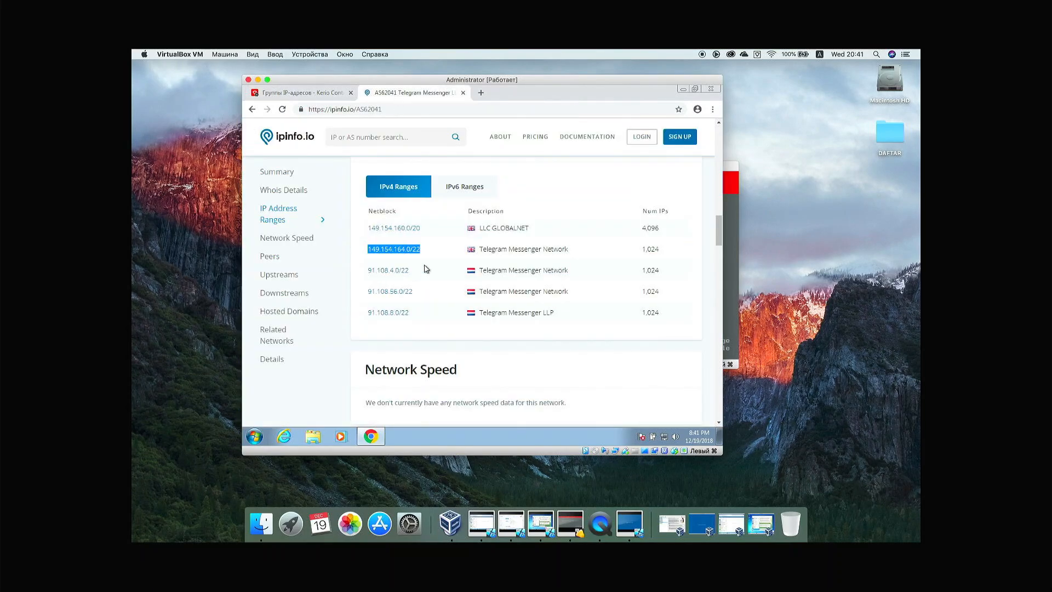
drag(423, 229, 368, 228)
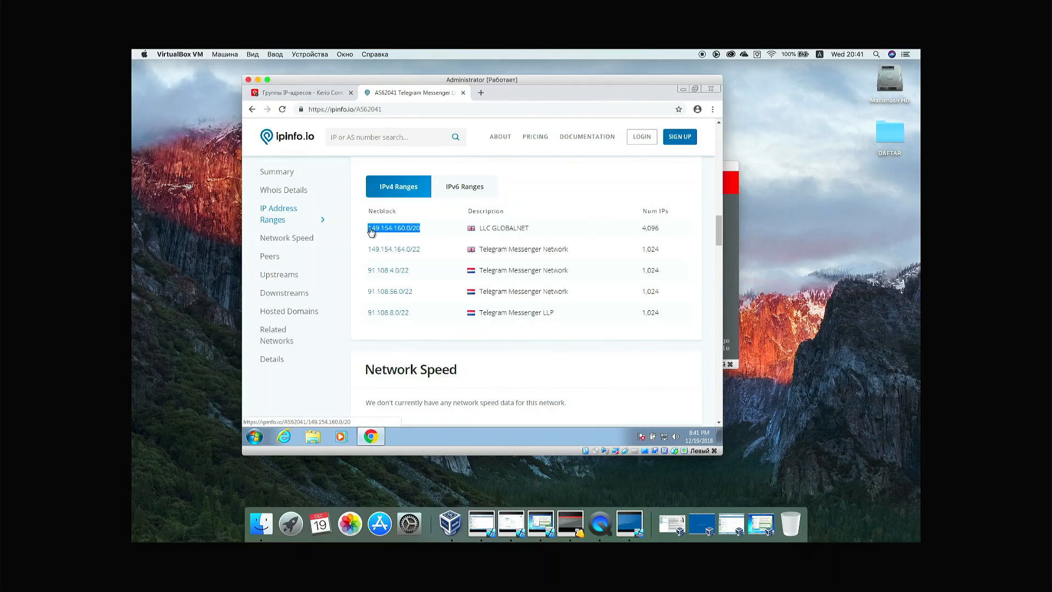
click(326, 95)
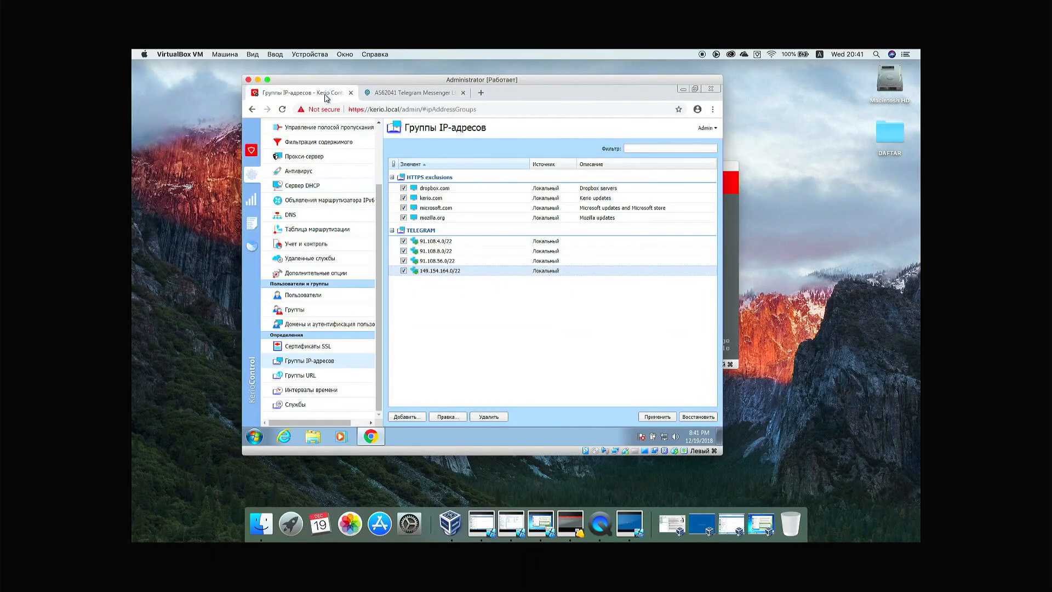
click(421, 417)
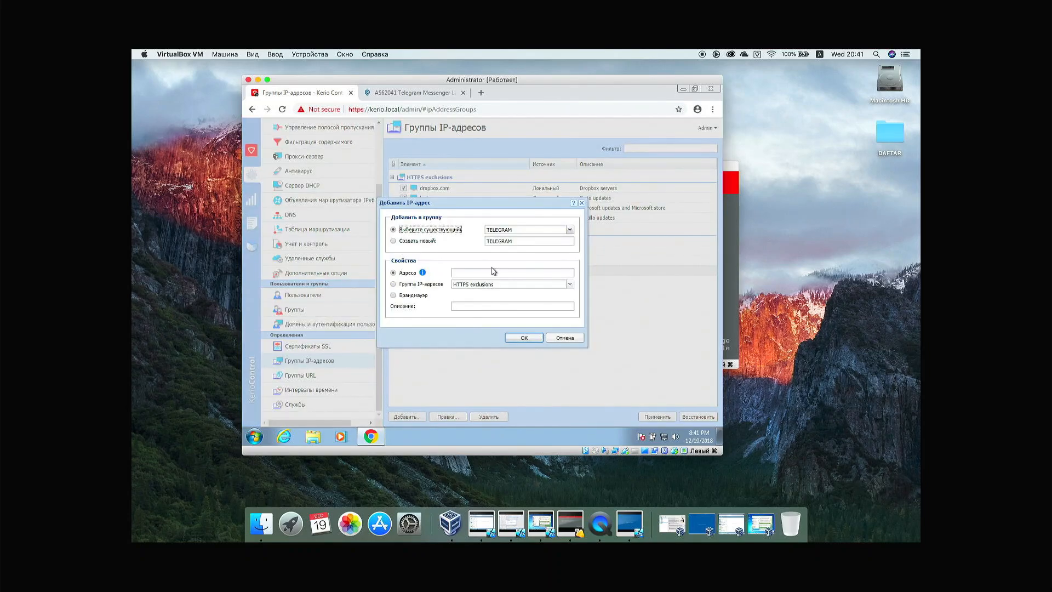
click(490, 272)
key(ctrl+v)
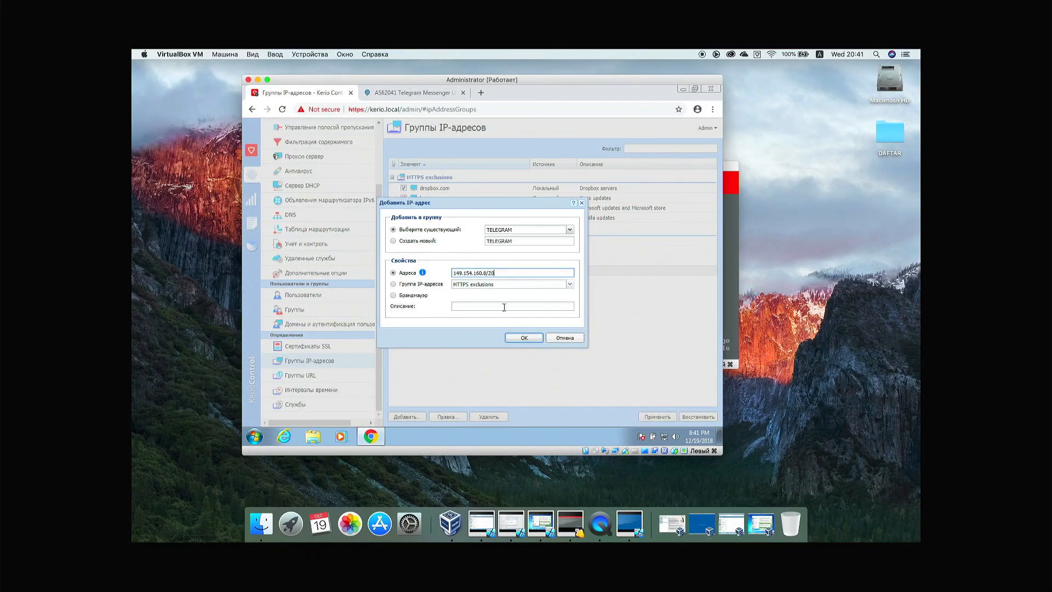
click(523, 338)
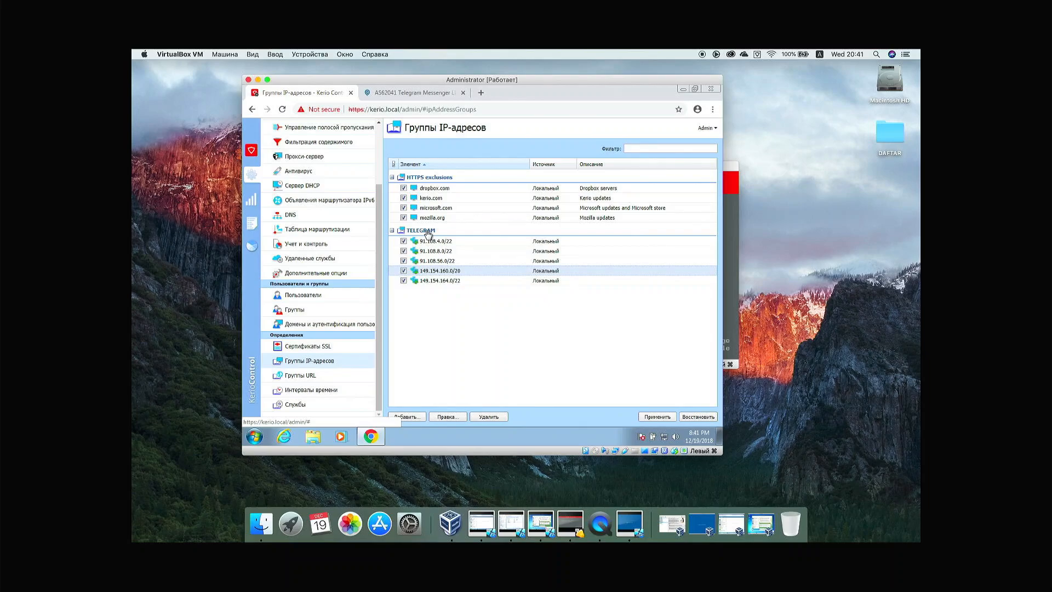
click(658, 417)
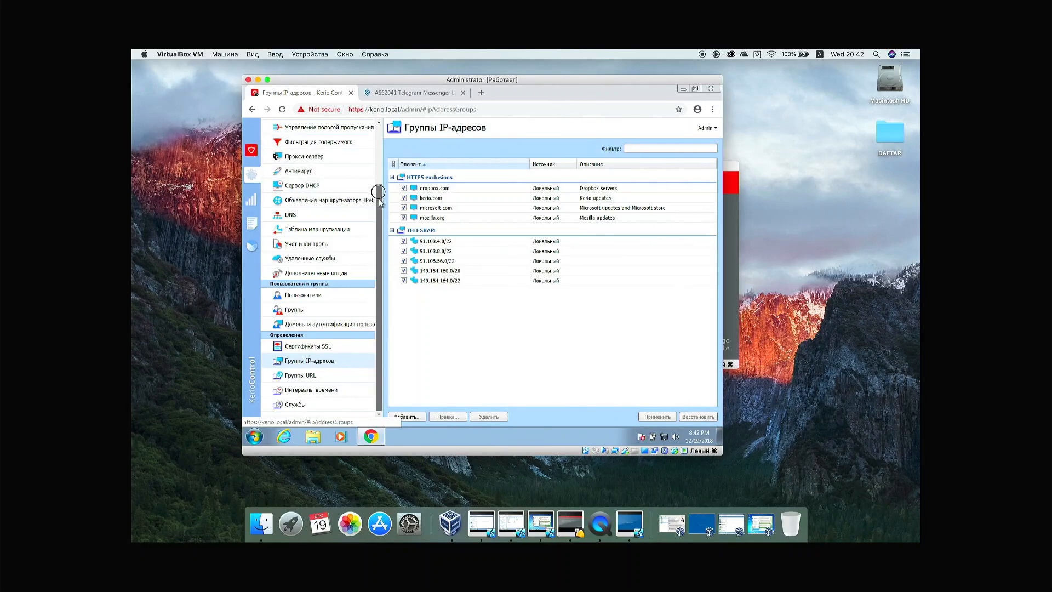
drag(378, 200, 364, 154)
Step: Empty the five ranges from the TELEGRAM UCHUN QOIDA rule's destination, then delete the rule
click(351, 152)
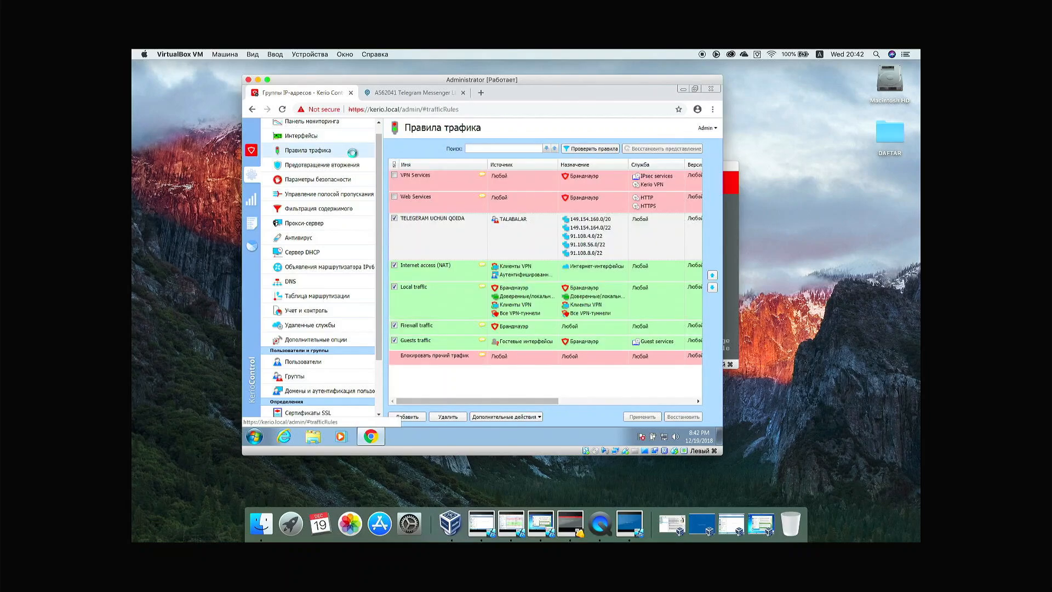
double_click(577, 240)
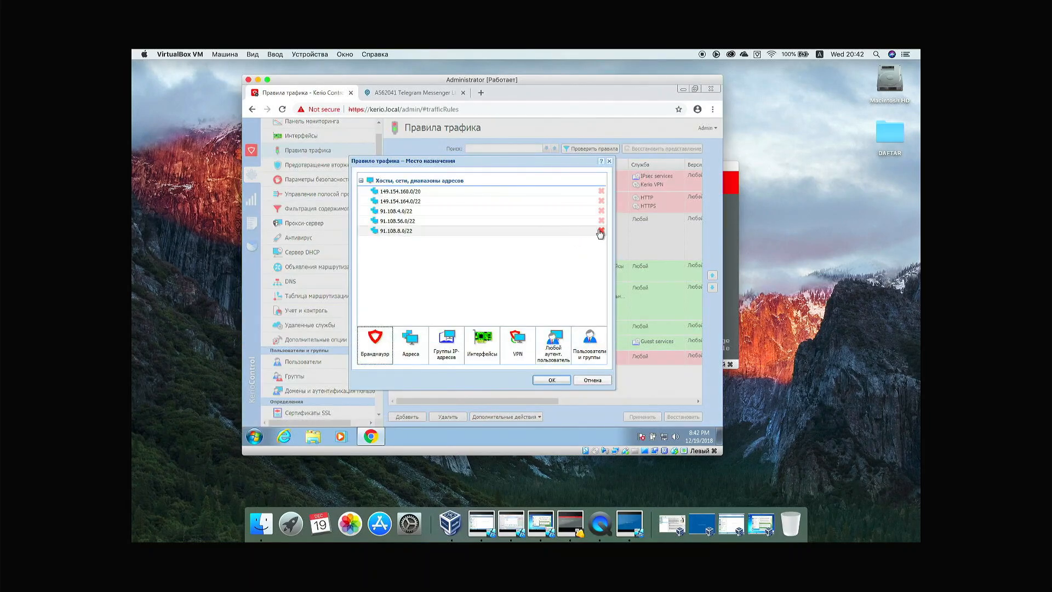
click(601, 231)
click(601, 220)
click(601, 211)
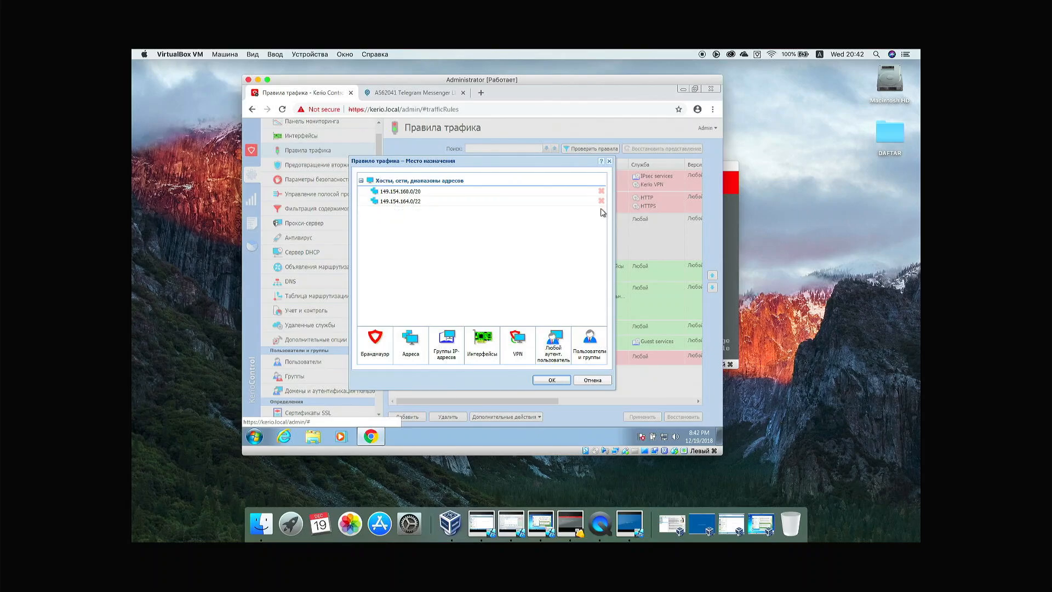
click(602, 201)
click(601, 191)
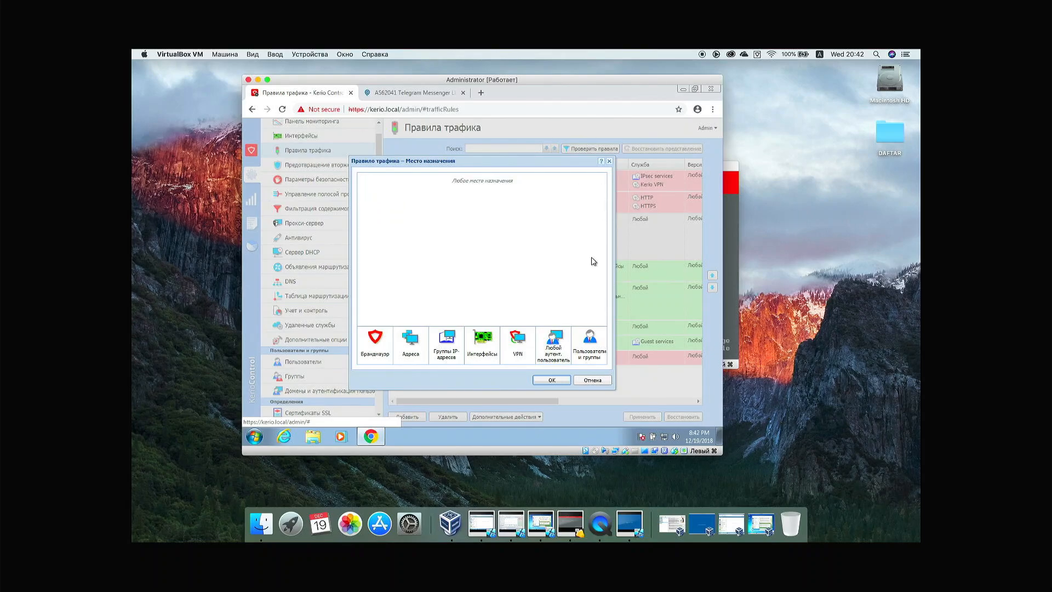
click(559, 382)
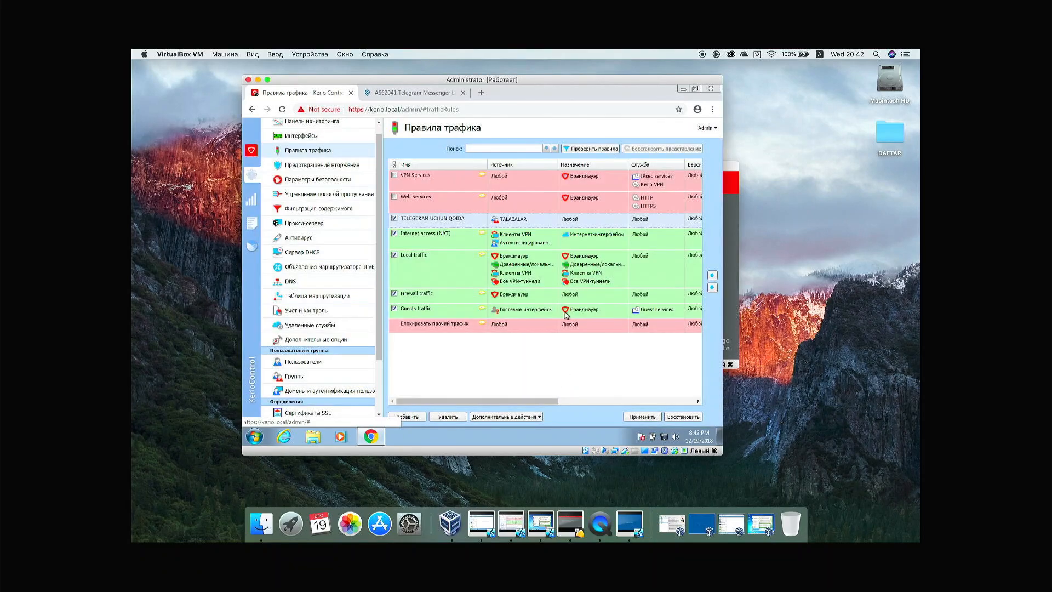
right_click(580, 221)
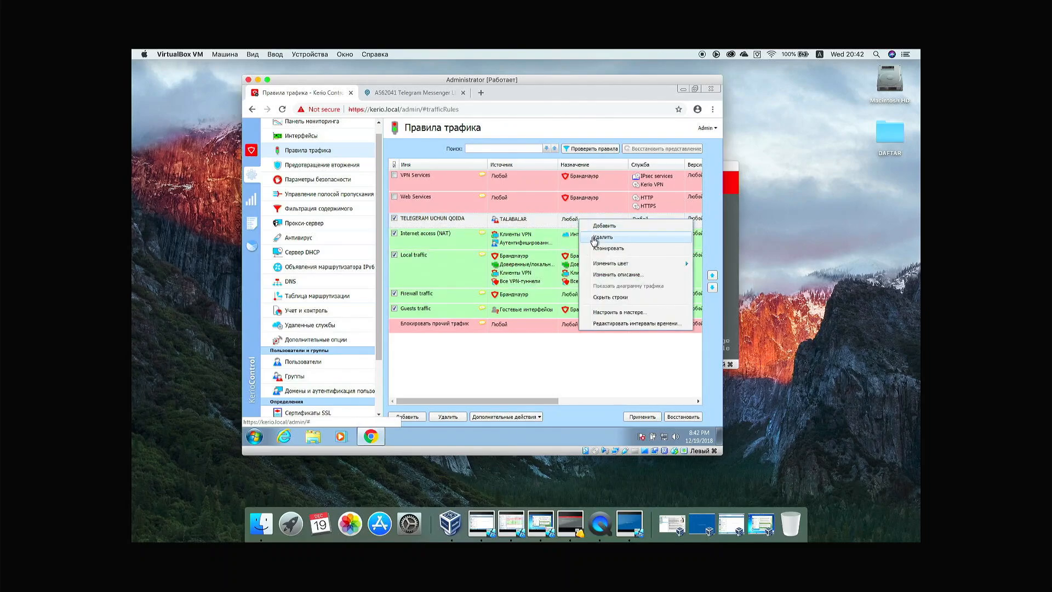
click(592, 238)
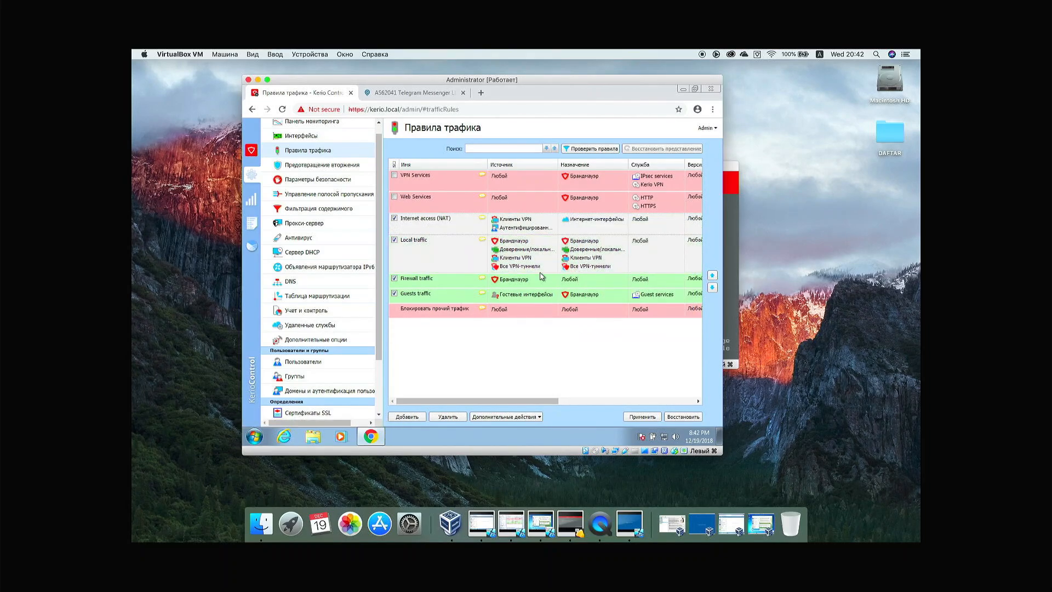
Step: Start a new TELEGRAM traffic rule with the TALABALAR group as its source
click(412, 417)
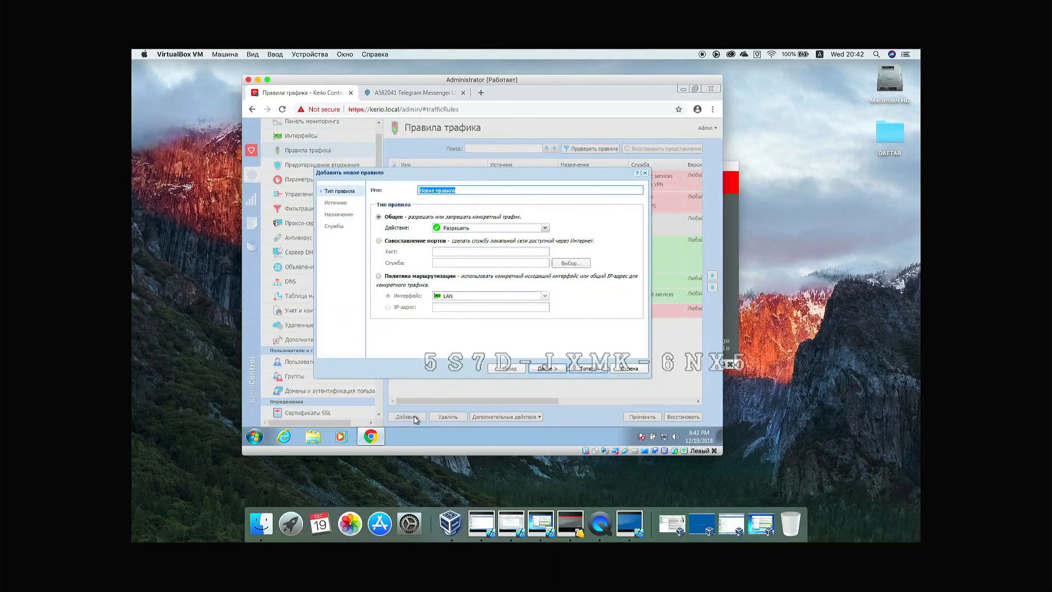
text(TELEGRAM UCHUN QOIDA)
click(534, 369)
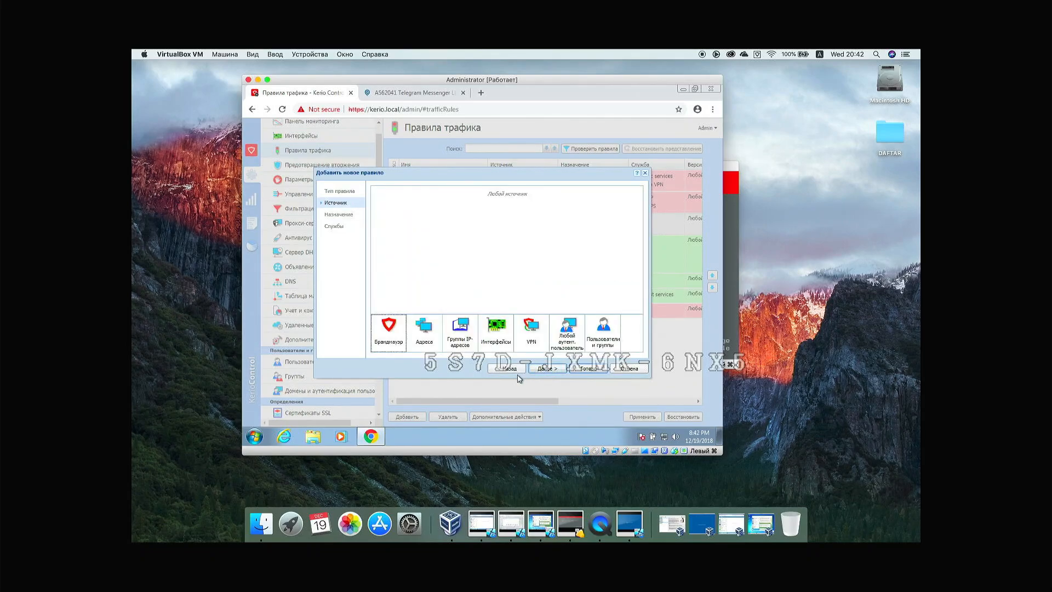
click(586, 345)
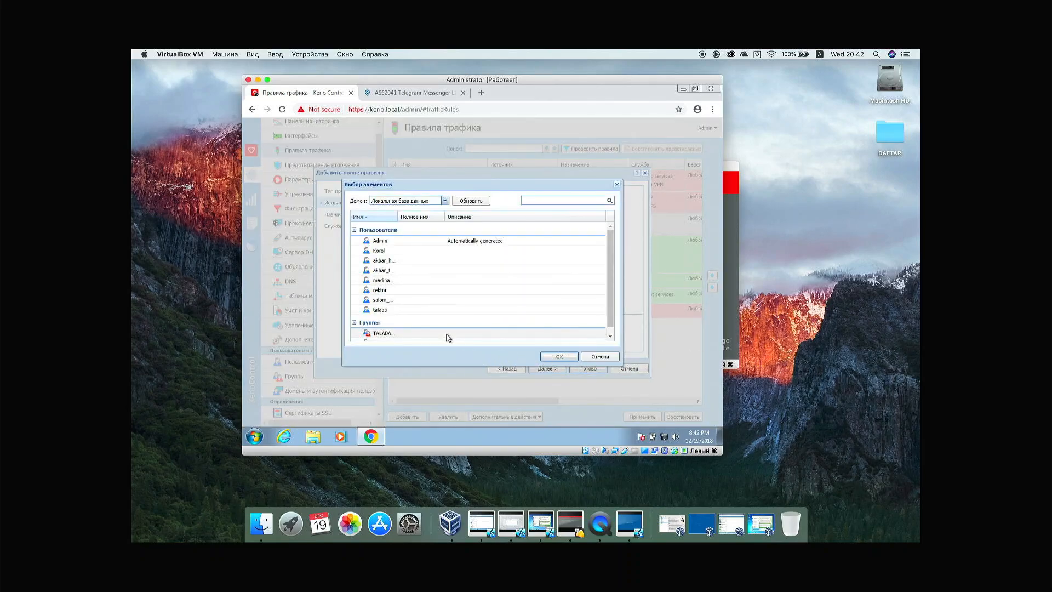
click(449, 335)
click(545, 357)
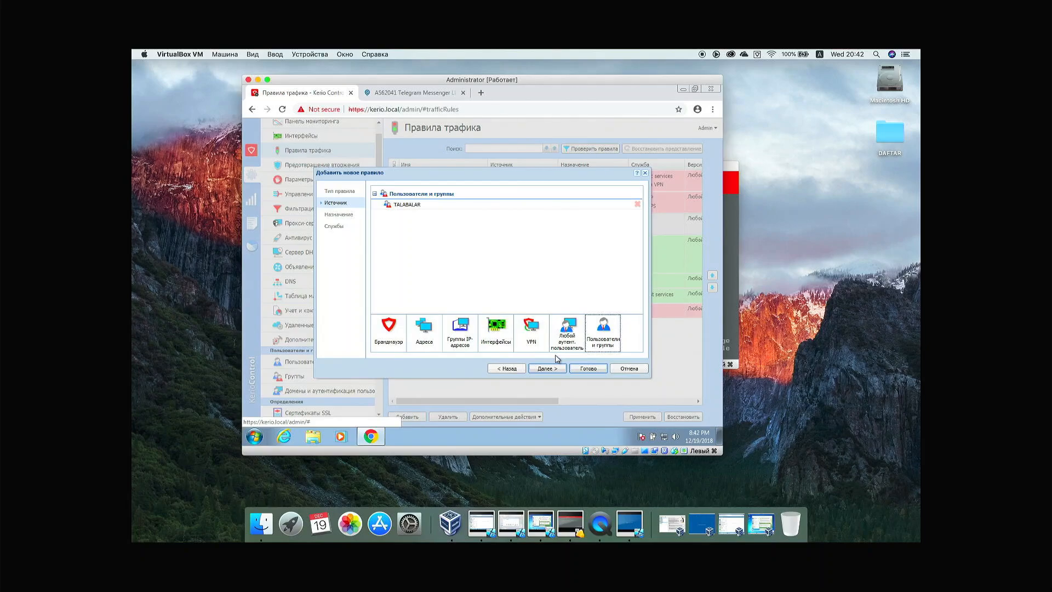
Step: Add the user rektor to the rule's source alongside TALABALAR
click(603, 332)
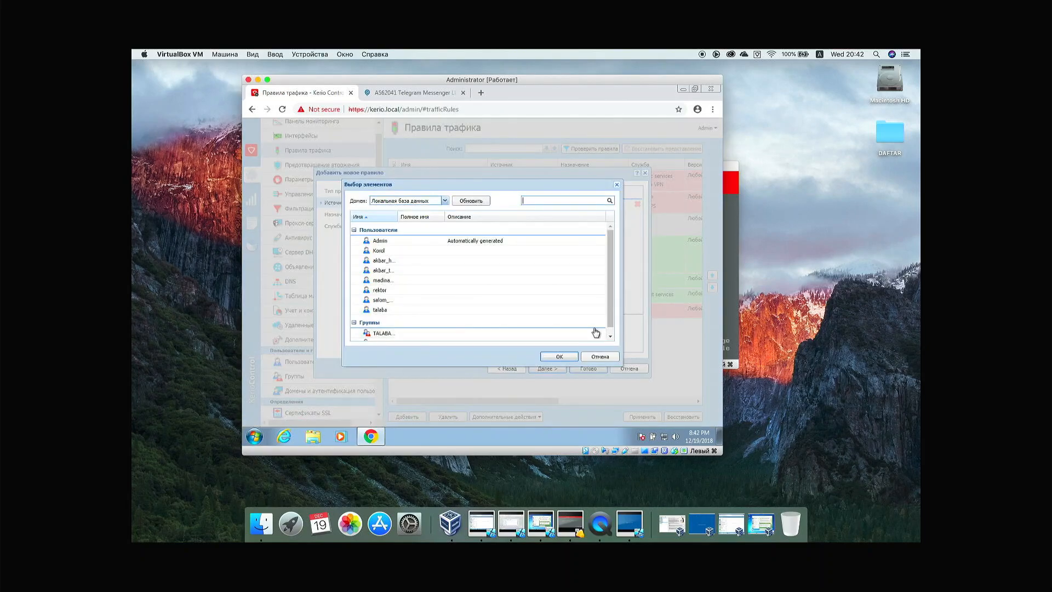
drag(612, 296, 614, 310)
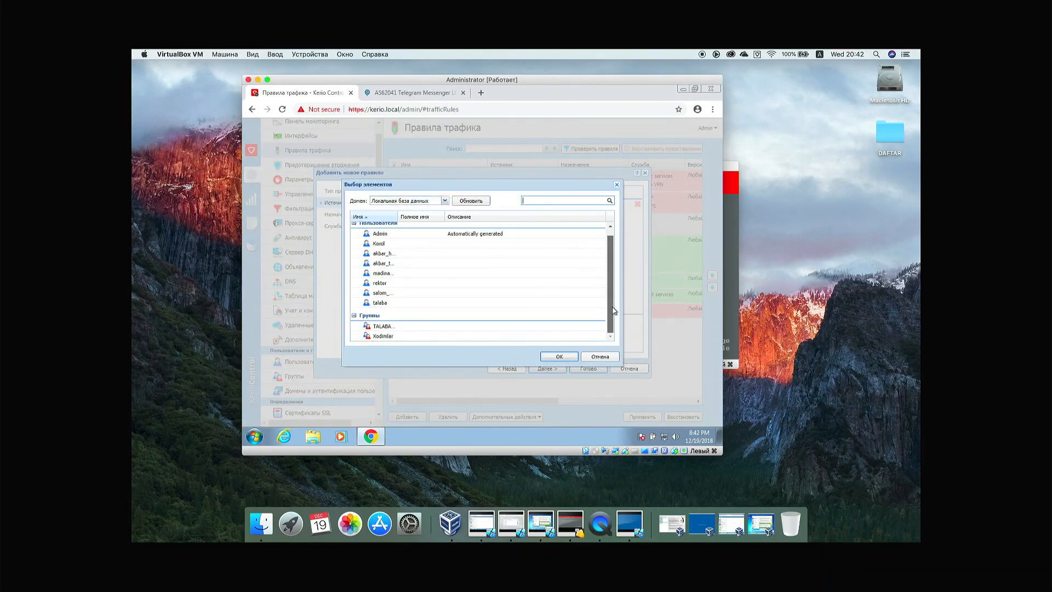
double_click(396, 280)
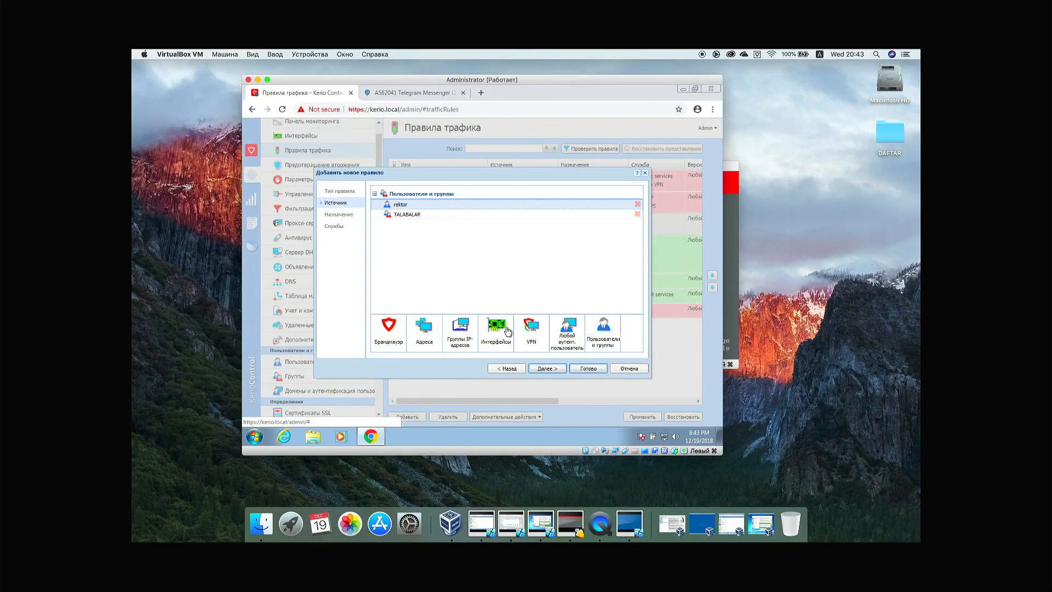
Step: Set the TELEGRAM IP address group as destination, keep any service, and finish the wizard
click(543, 370)
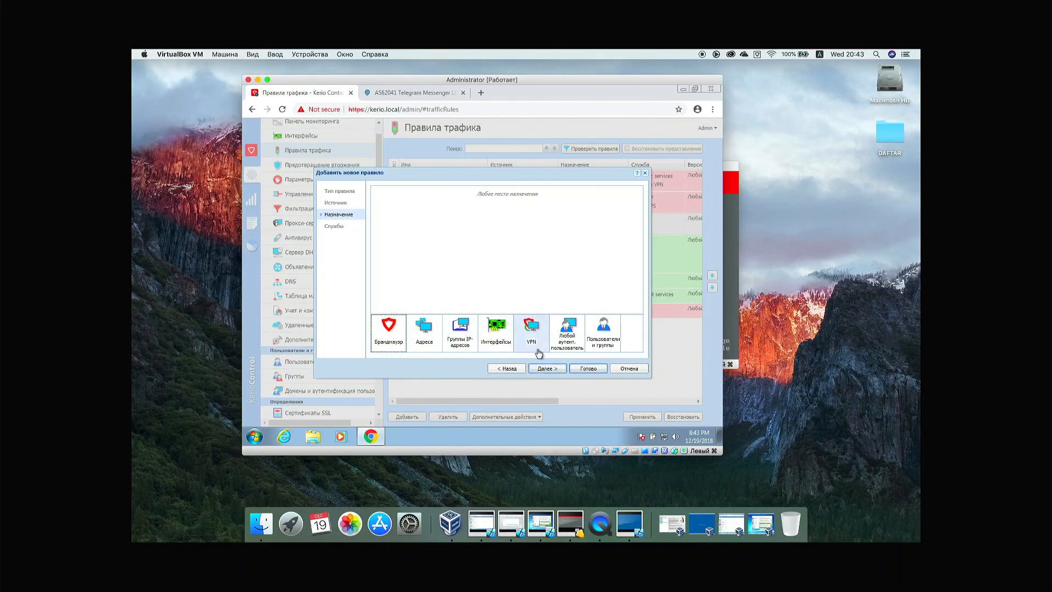
click(429, 336)
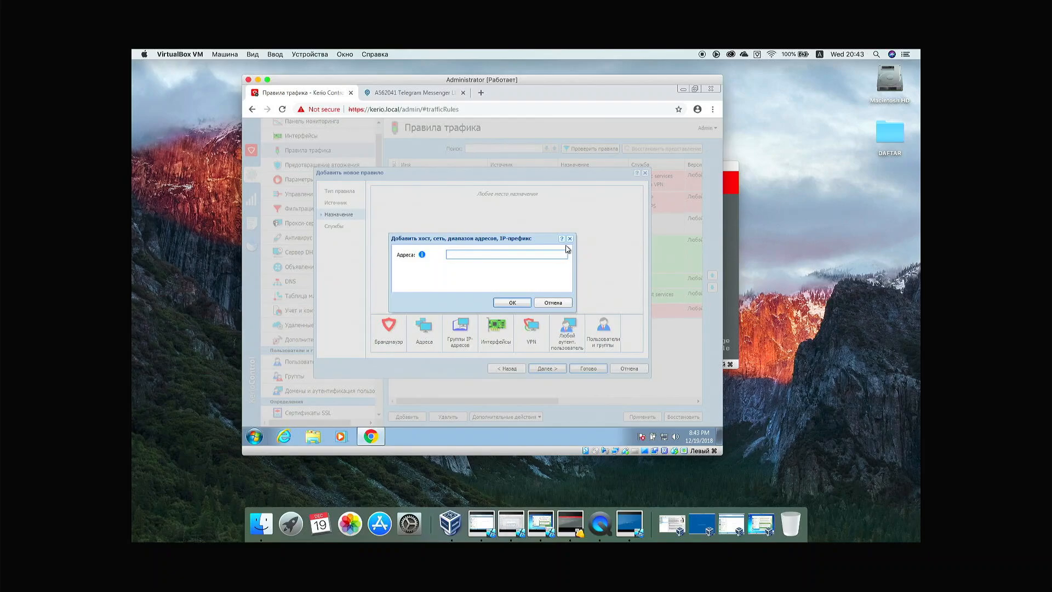
click(569, 239)
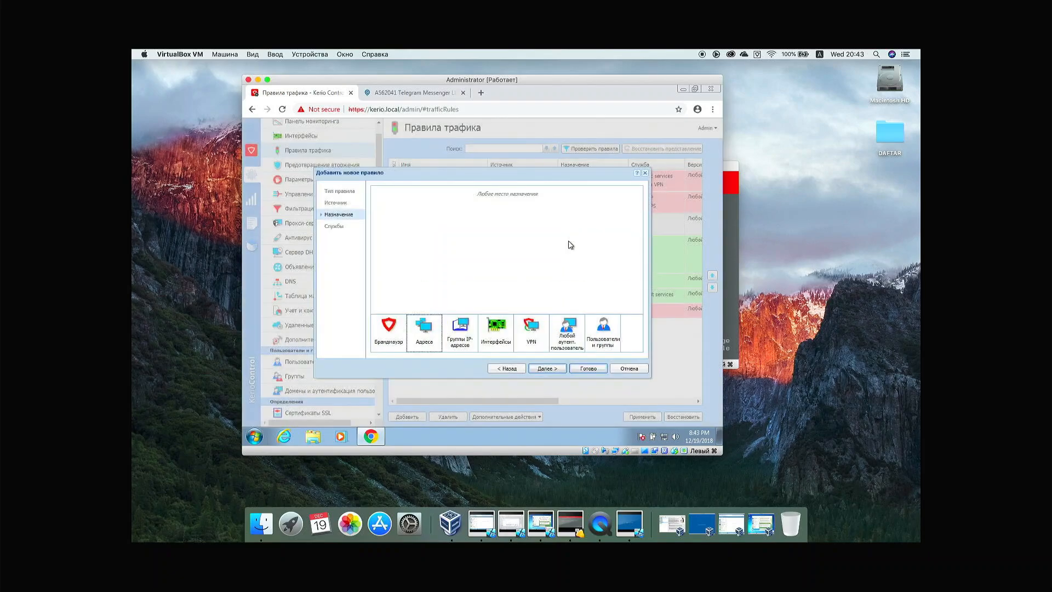
click(465, 329)
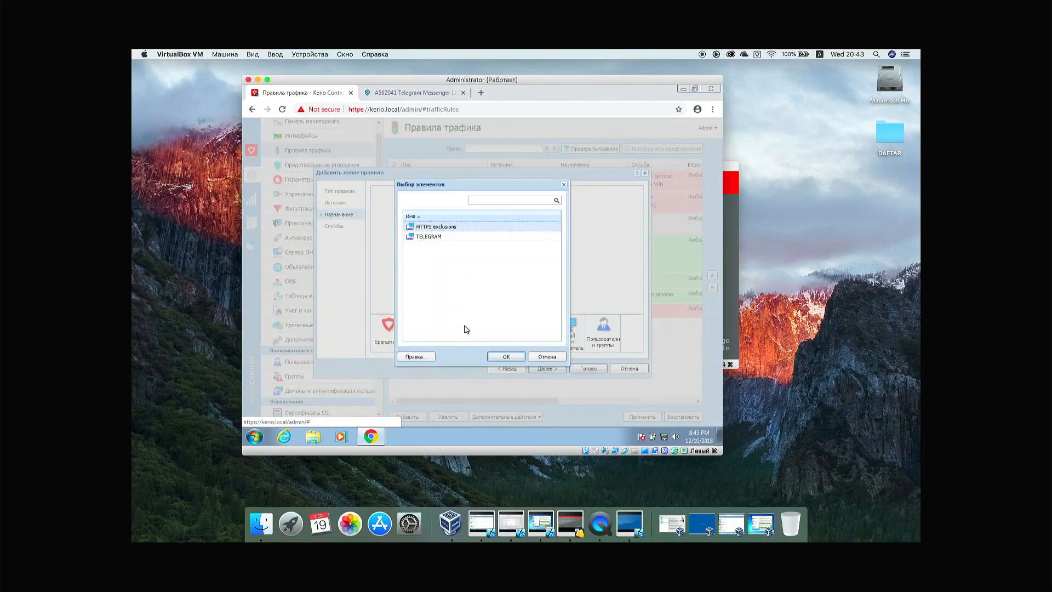
click(443, 240)
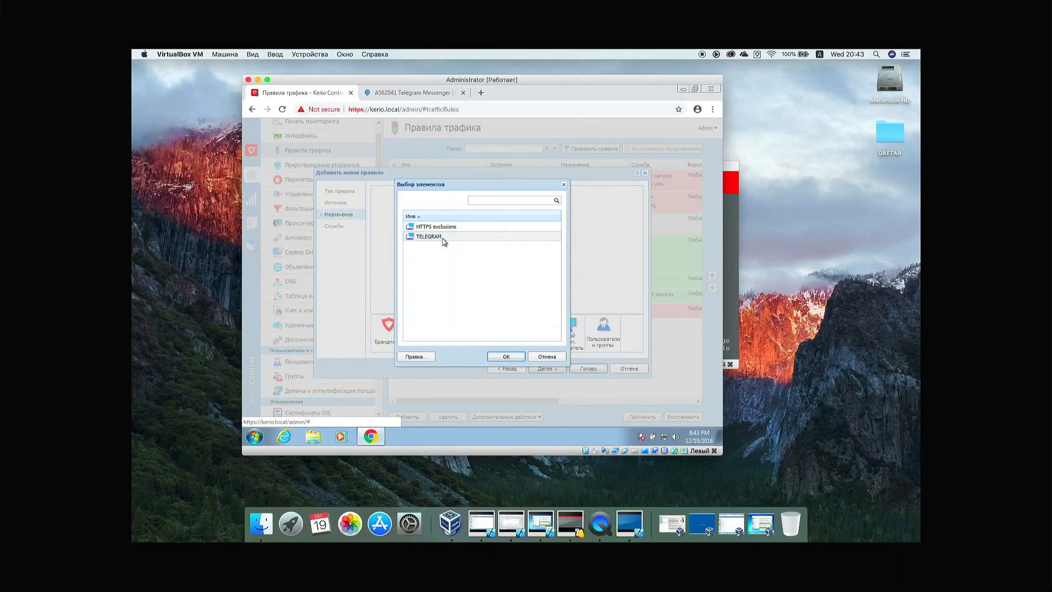
double_click(443, 239)
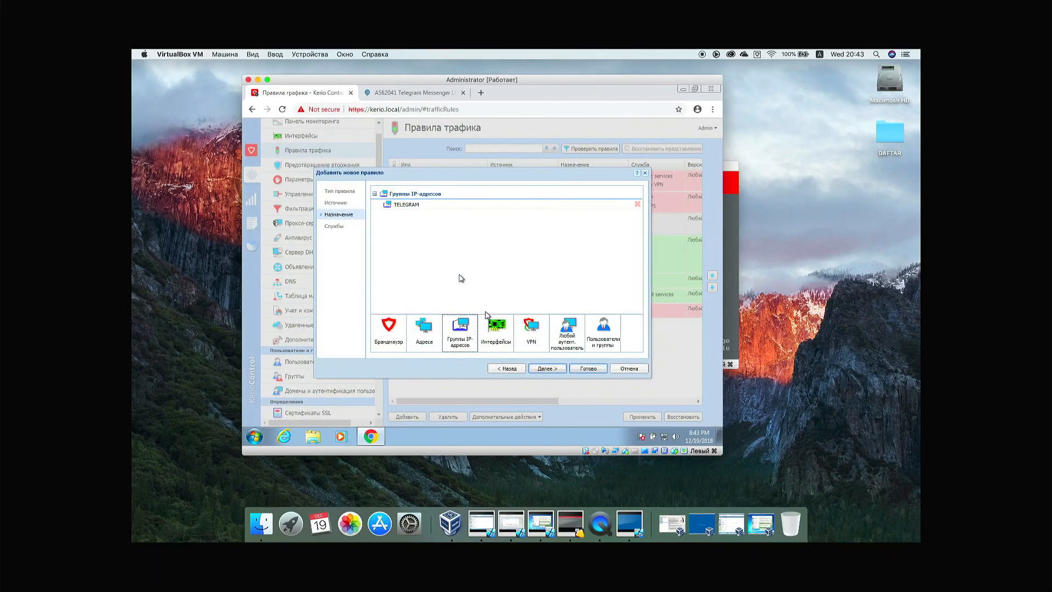
click(548, 368)
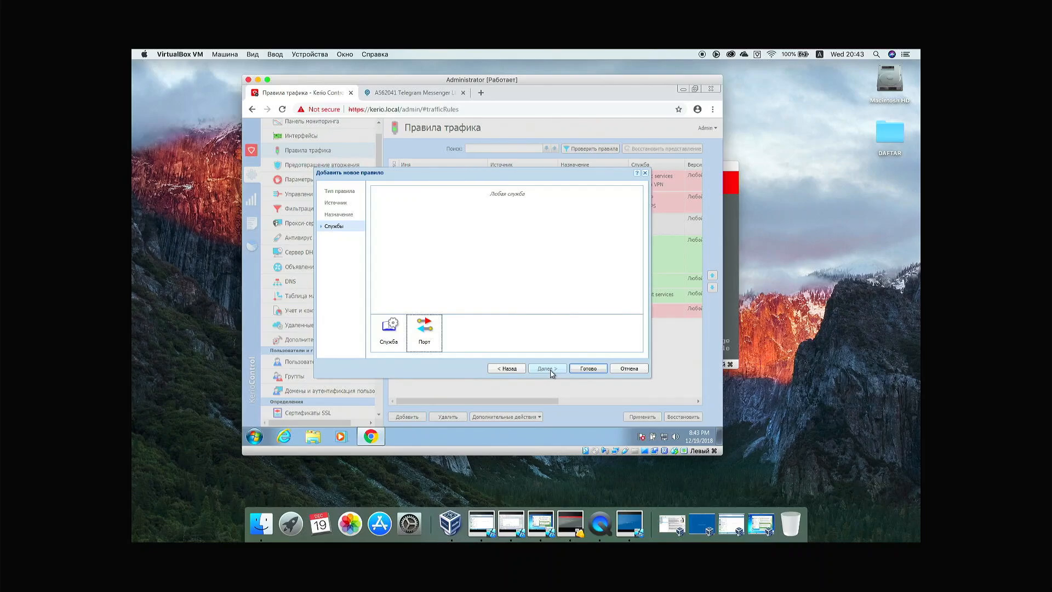
click(588, 368)
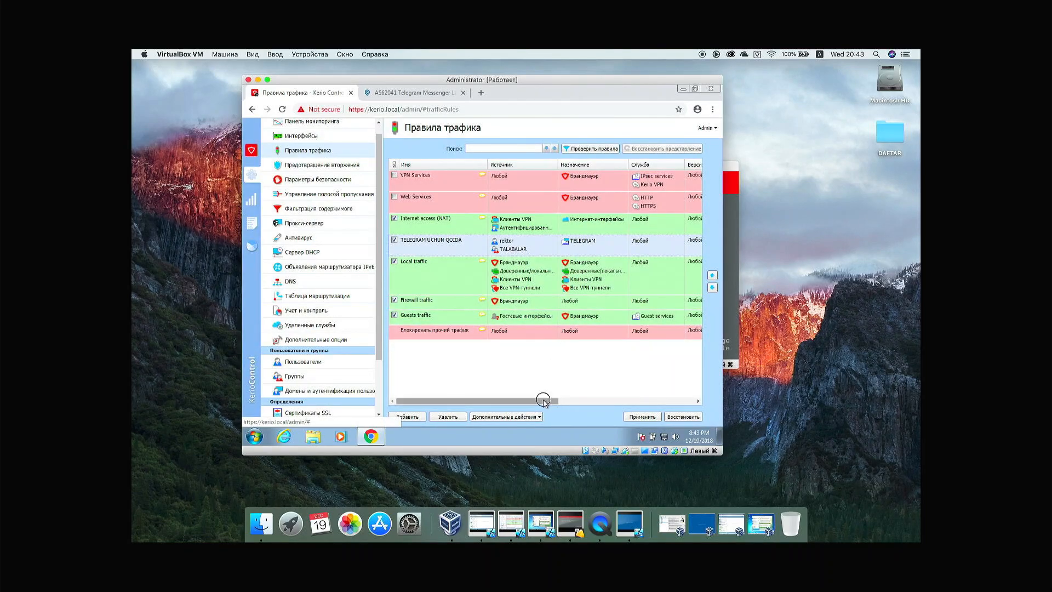
Step: Set the TELEGRAM UCHUN QOIDA rule's action to Drop and apply, dismissing the conflict warning
drag(544, 400, 645, 390)
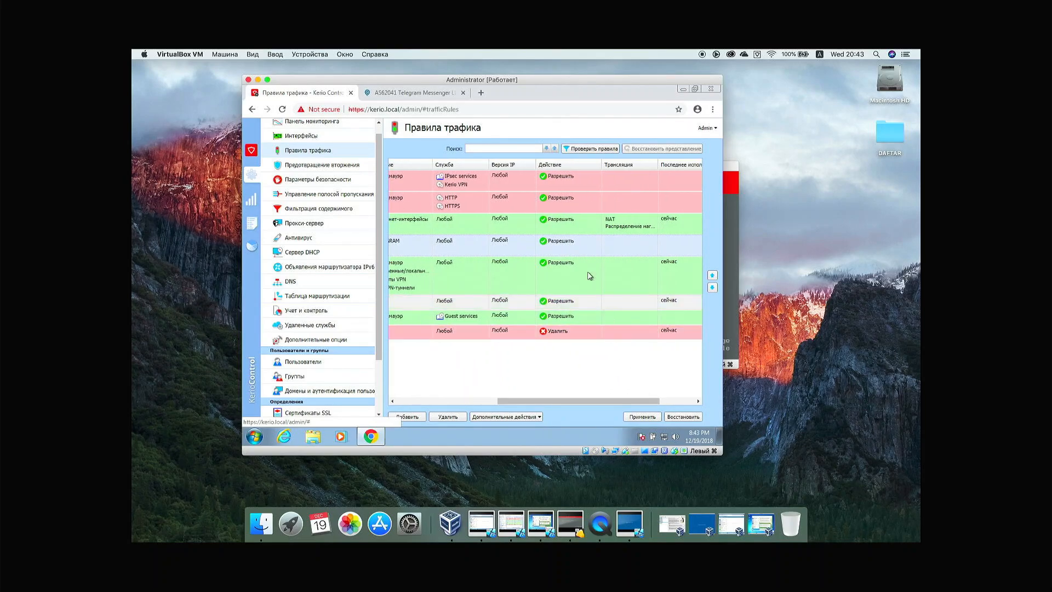
double_click(573, 251)
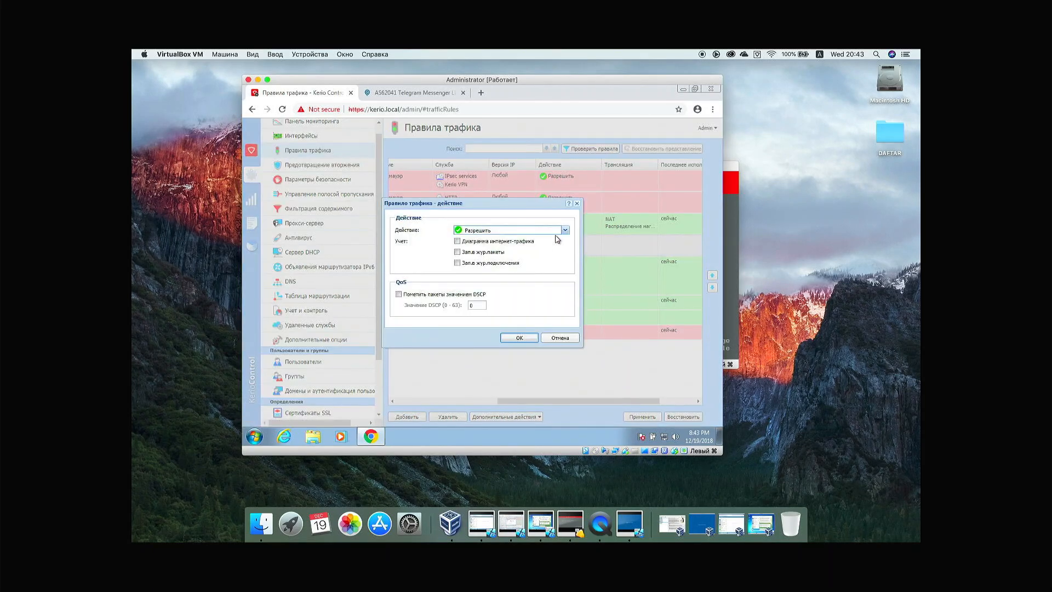
click(564, 230)
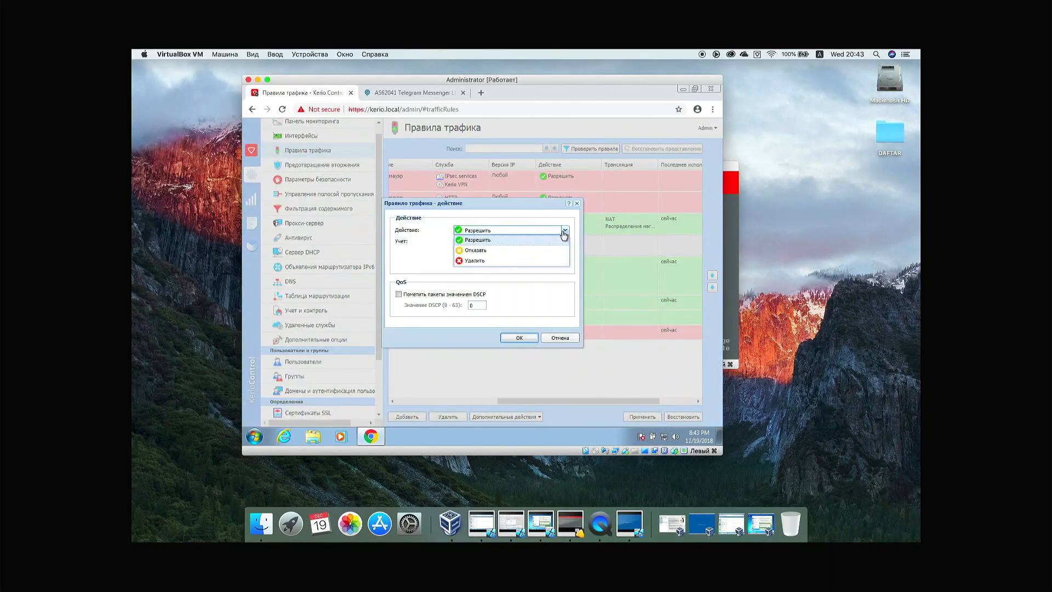
click(547, 261)
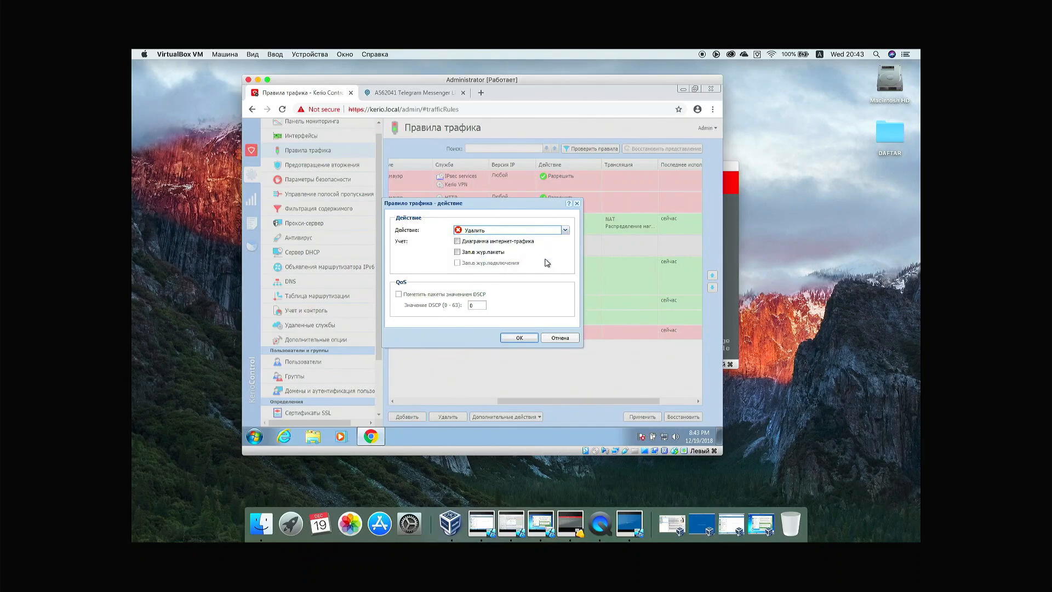
click(519, 337)
click(636, 417)
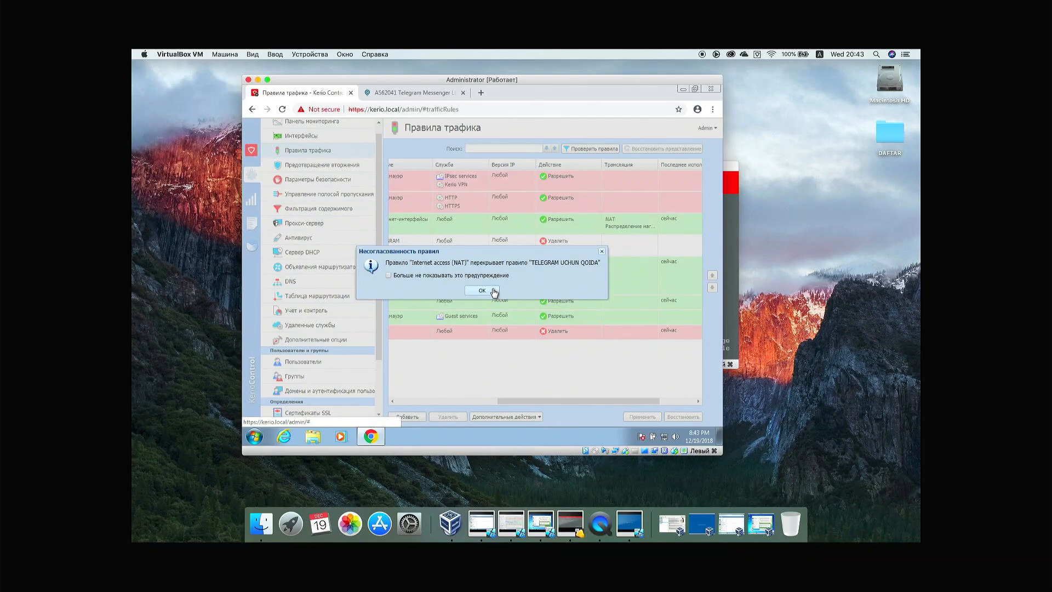
click(493, 291)
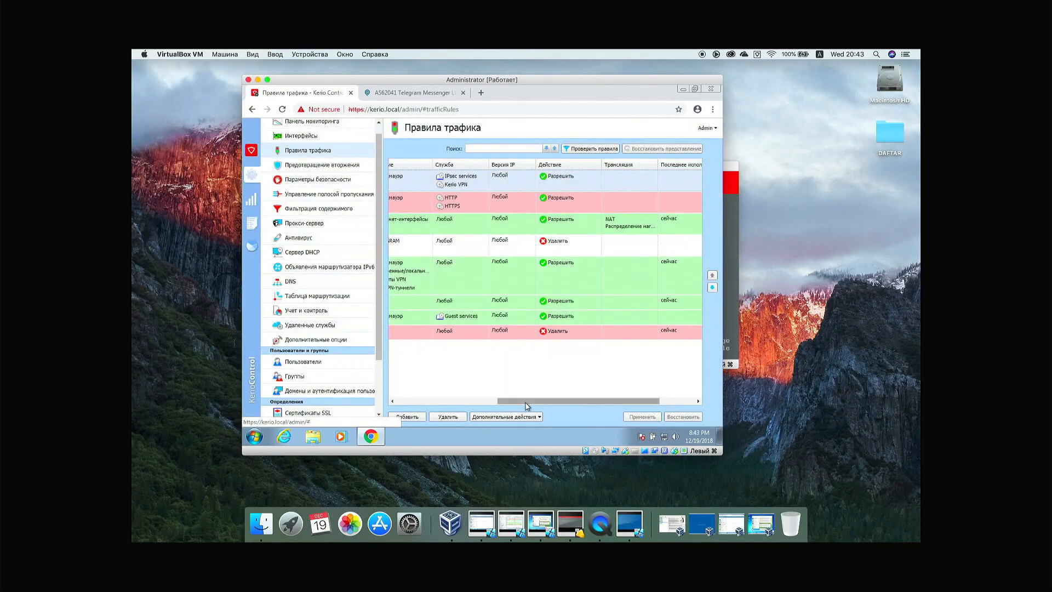
Step: Move the rule above Internet access (NAT) and apply the new order
drag(521, 402, 394, 400)
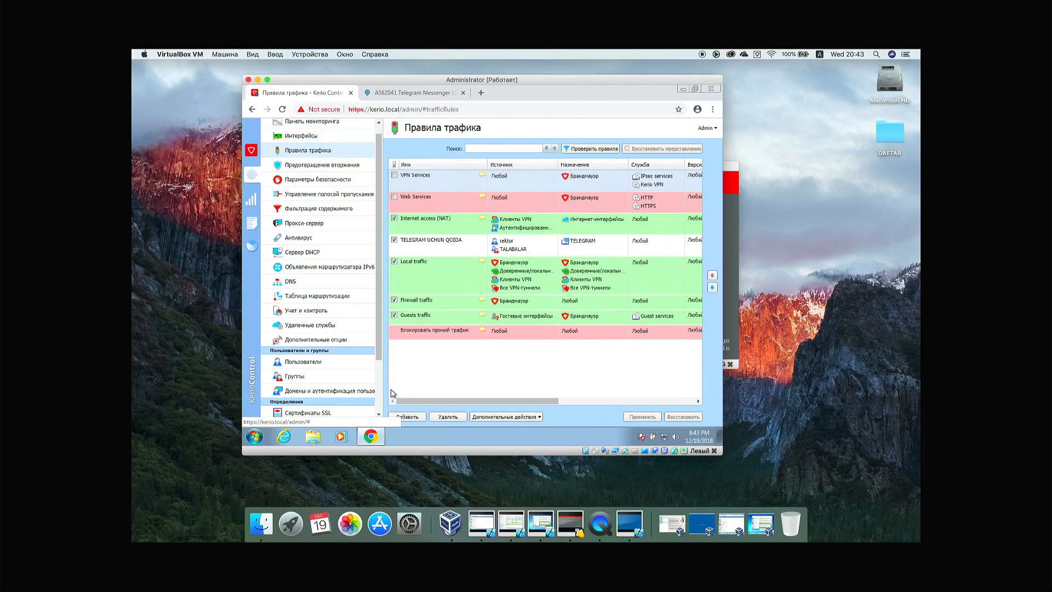
drag(438, 242, 440, 213)
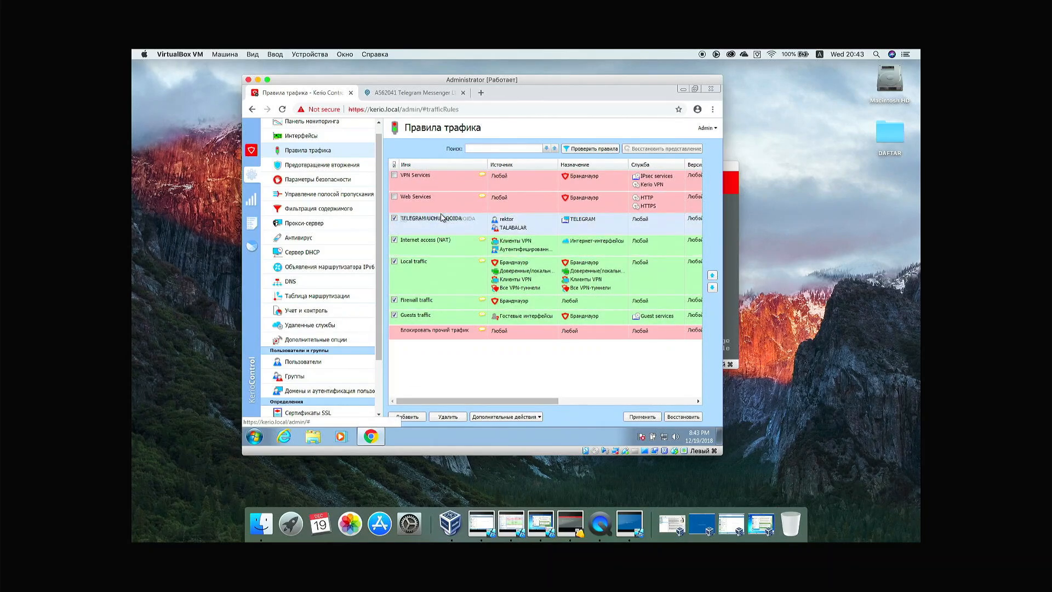
click(642, 417)
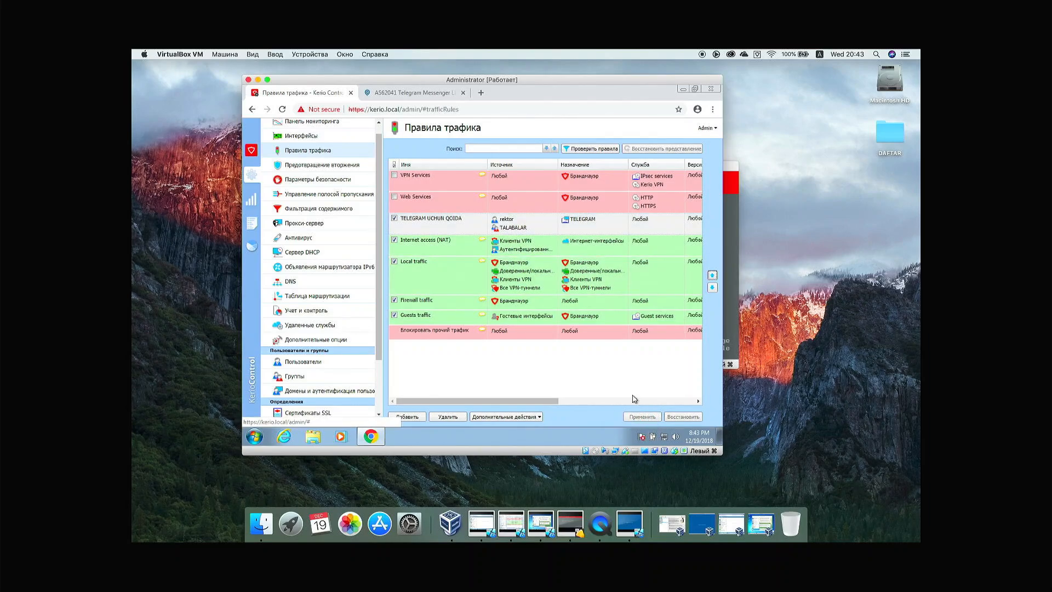
Step: On the XODIM VM, log in to Kerio Control statistics with the user's credentials and bring up Telegram
click(757, 525)
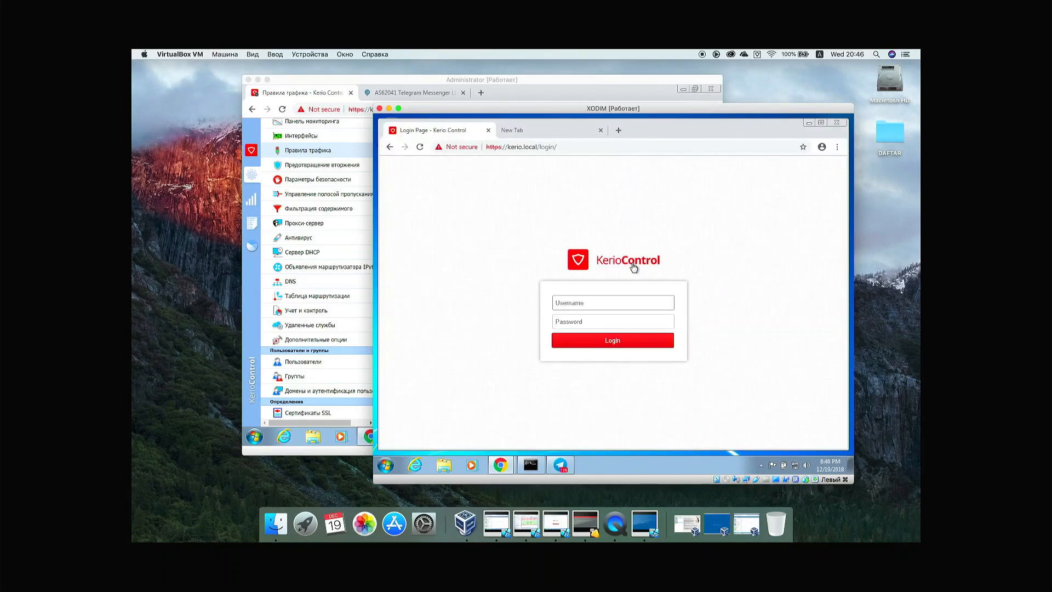
click(596, 305)
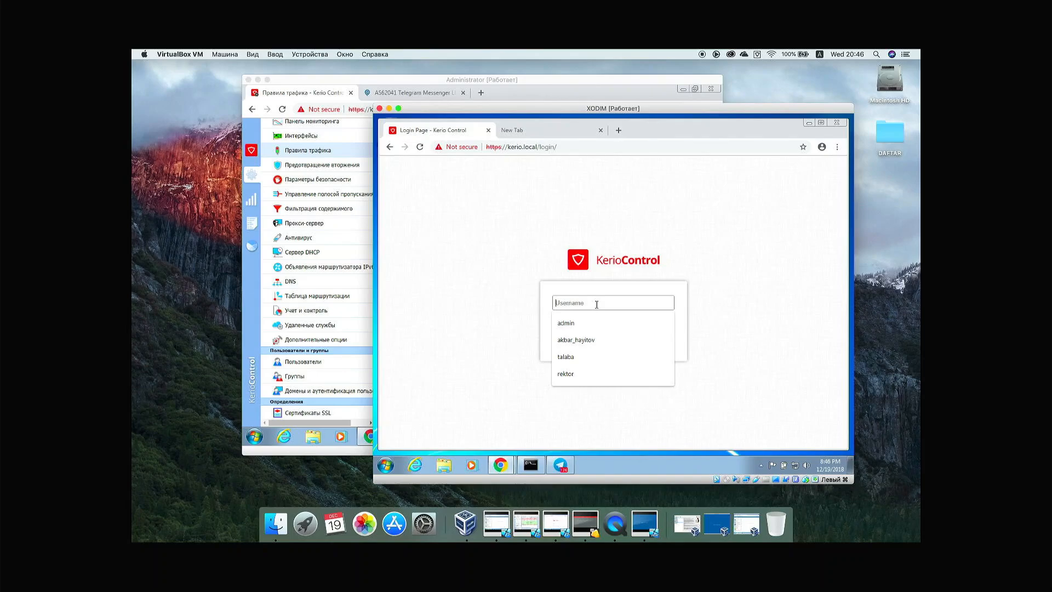
text(ak)
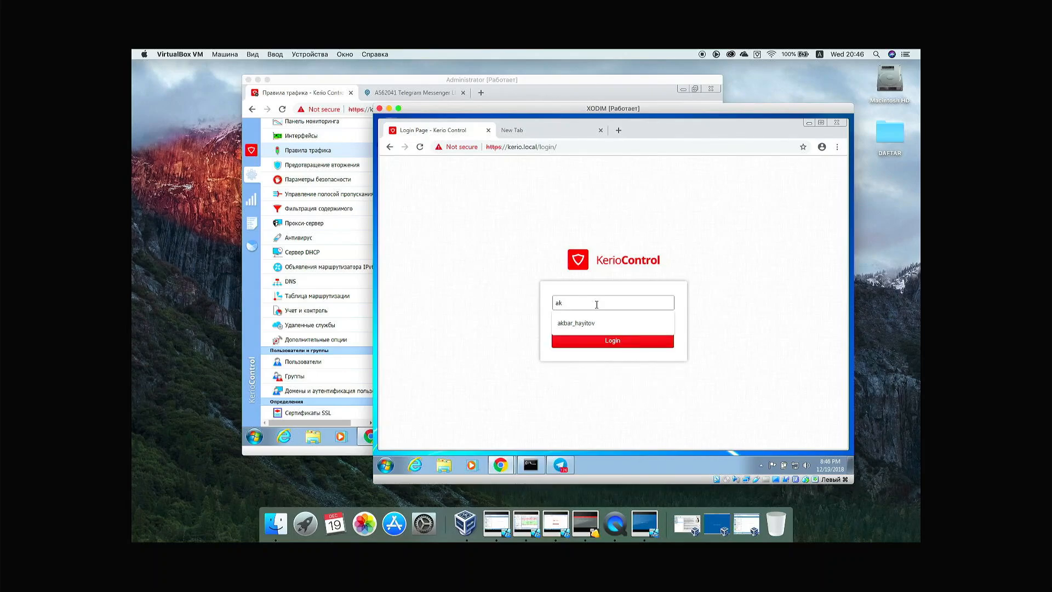
key(Down)
key(Return)
key(Tab)
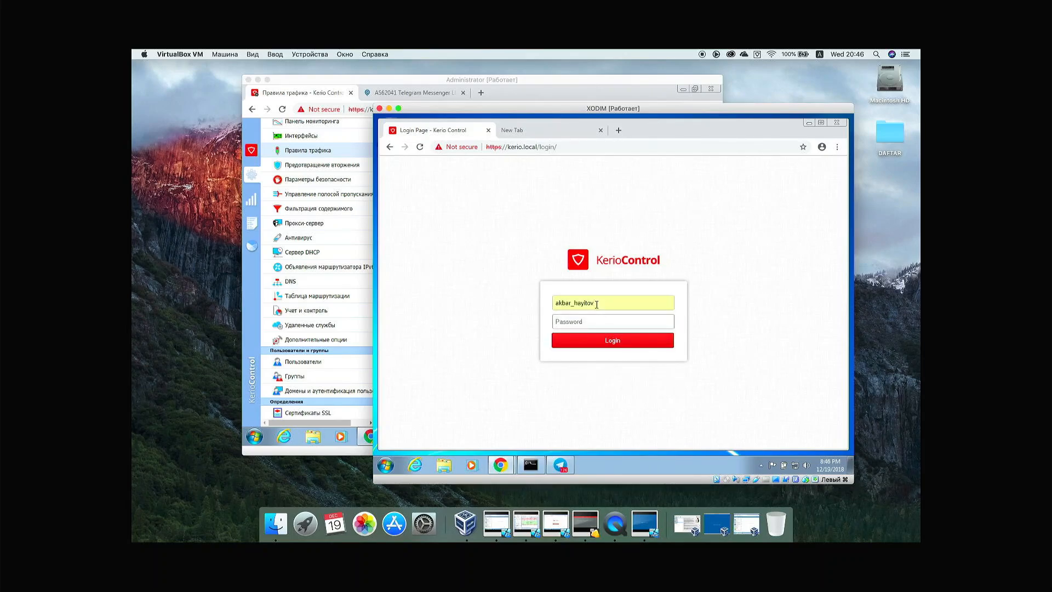
text(•••••••)
key(Return)
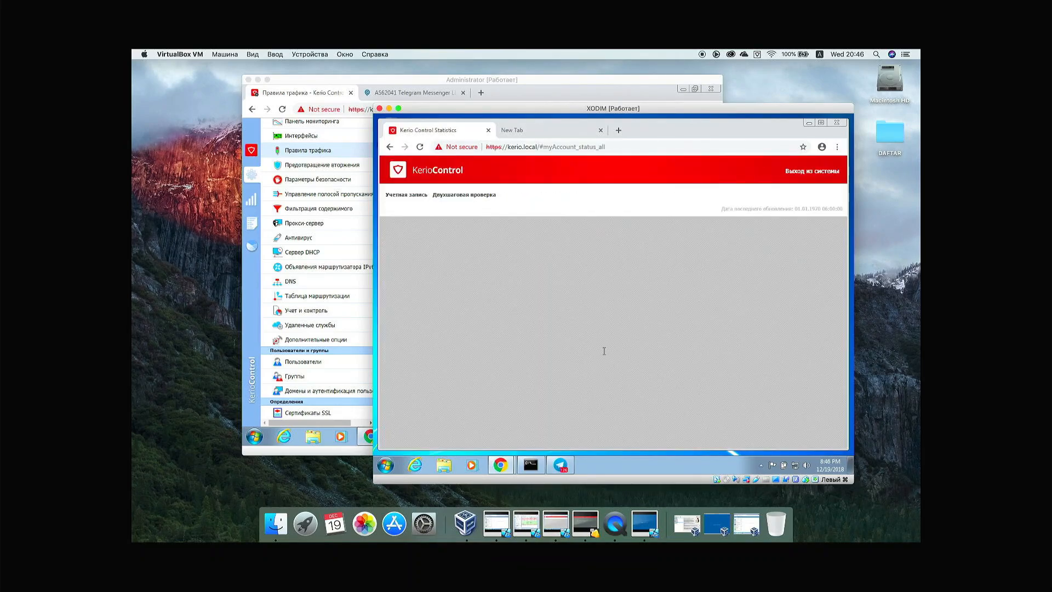
click(562, 465)
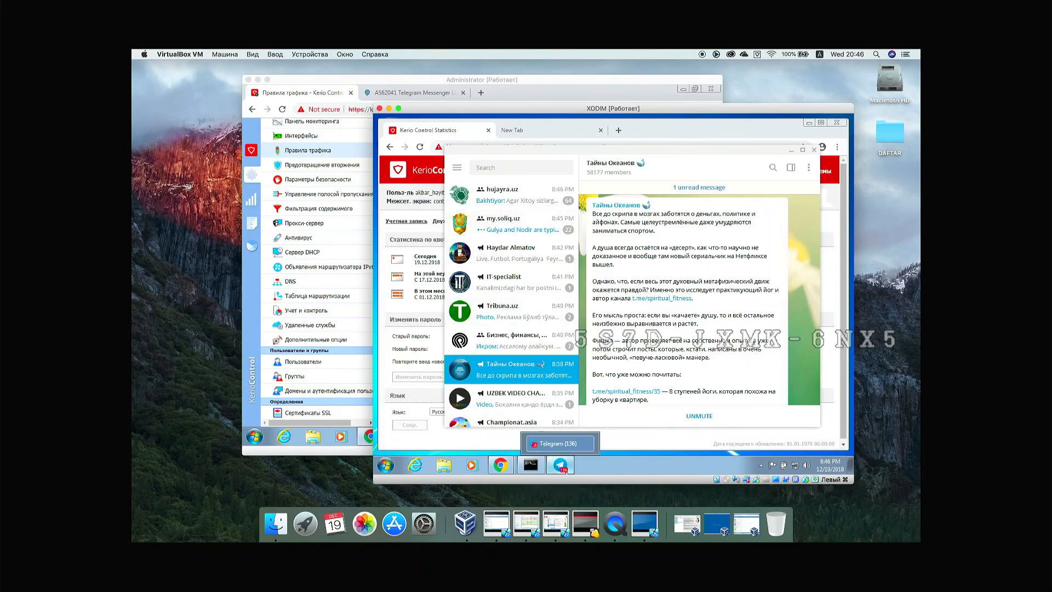
Step: Open the my.soliq.uz chat in Telegram to see whether messages still load
click(509, 223)
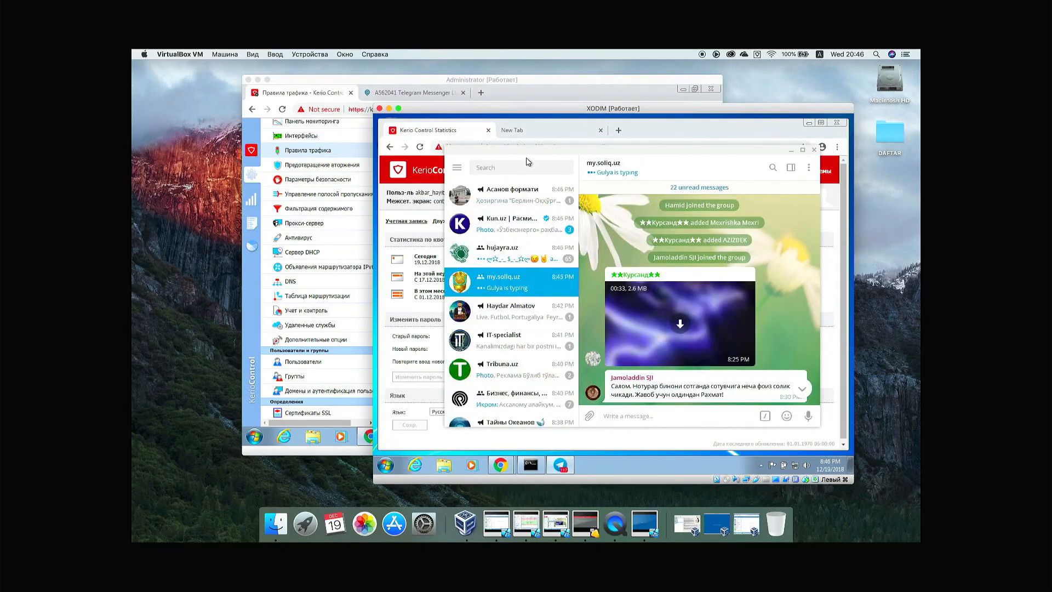